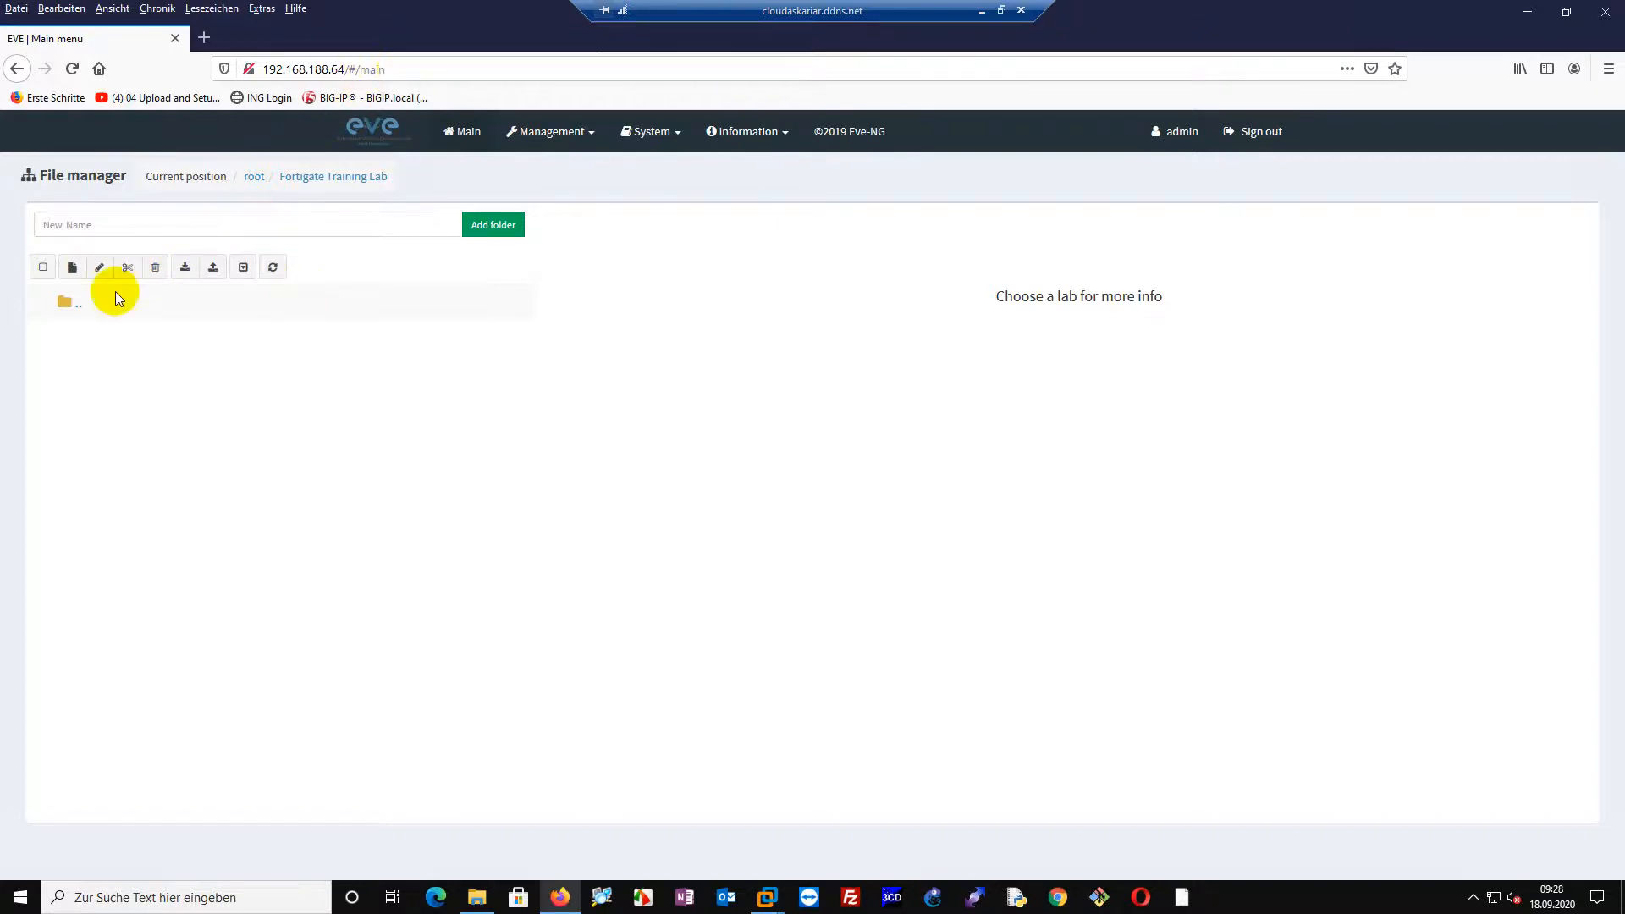
Create a new lab named "First FGLAB" in the Fortigate Training Lab folder.
left_click(73, 269)
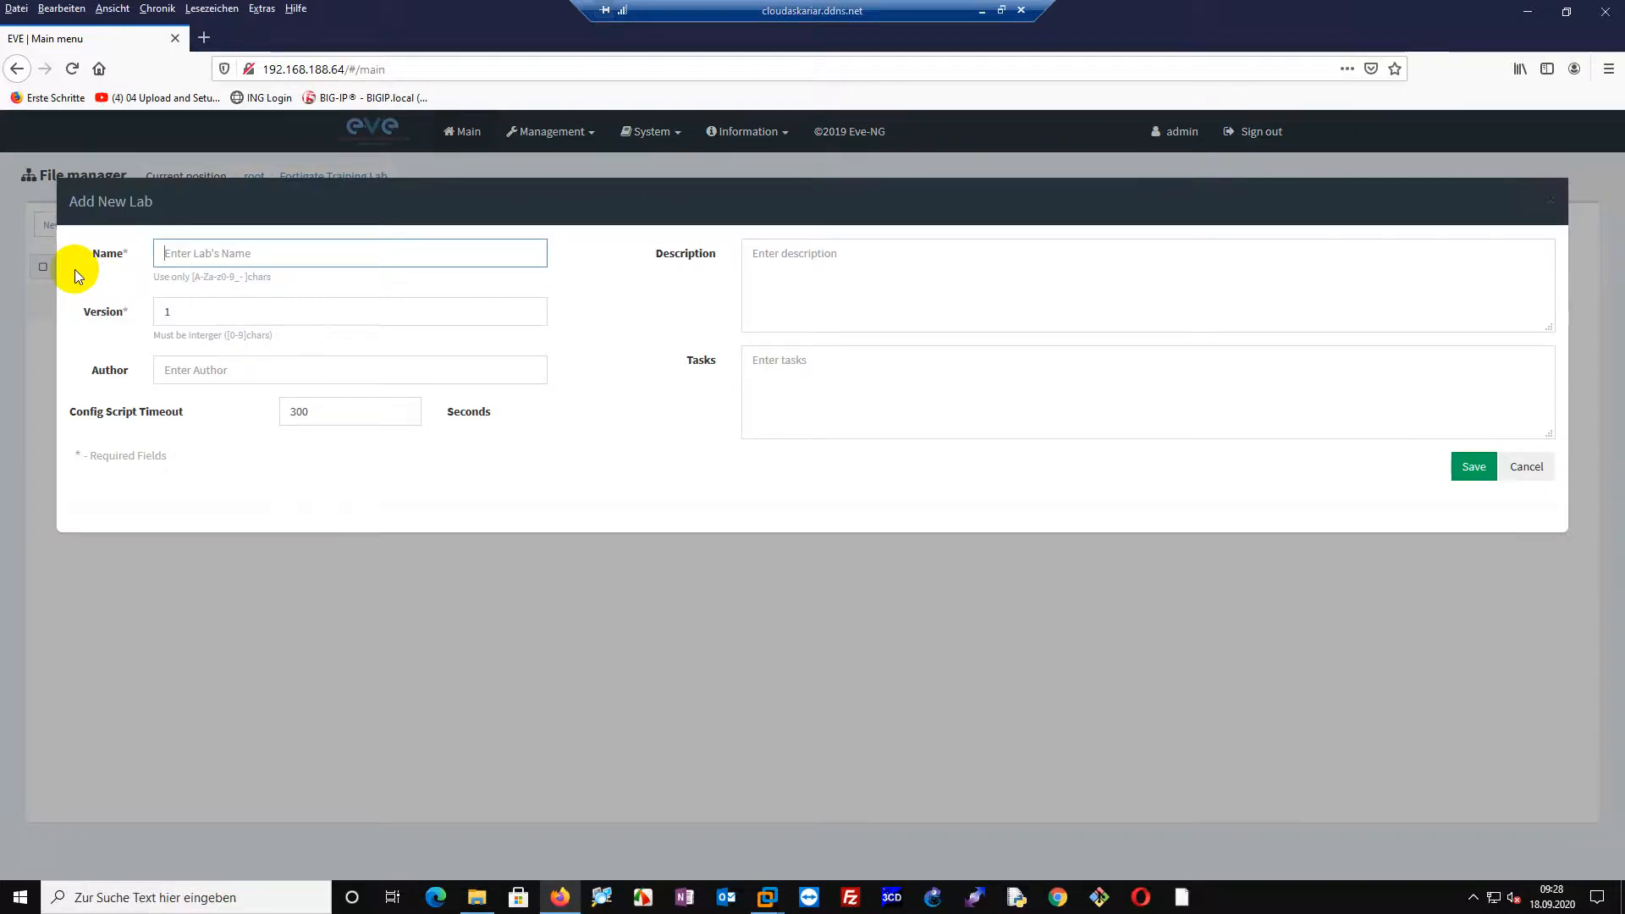
type("First")
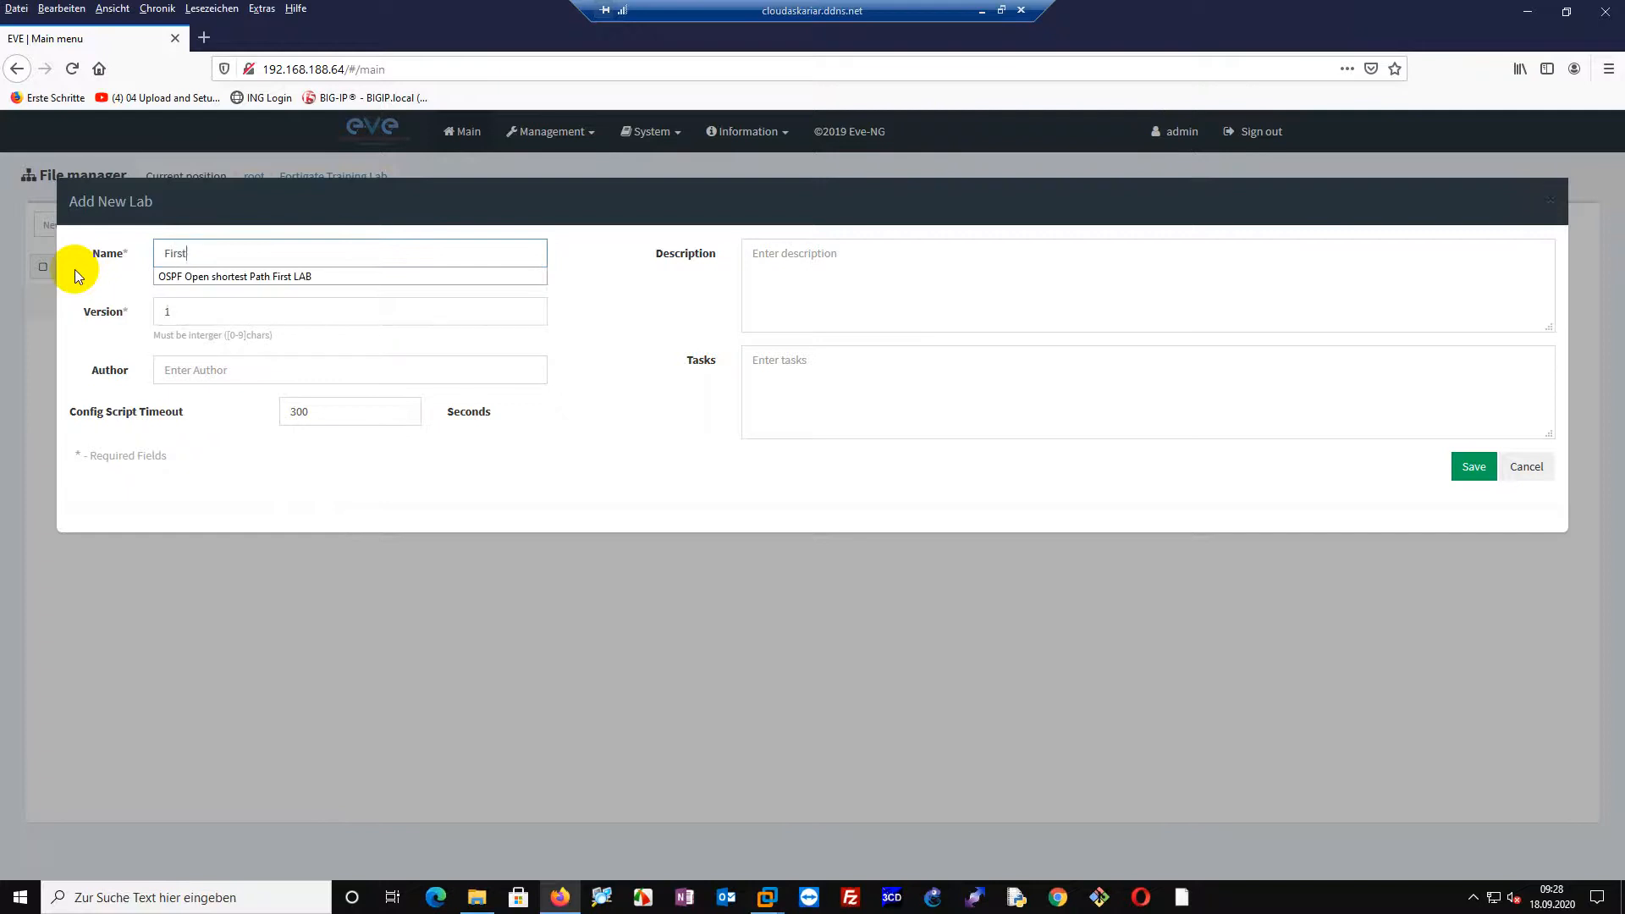
type(" FGLAB")
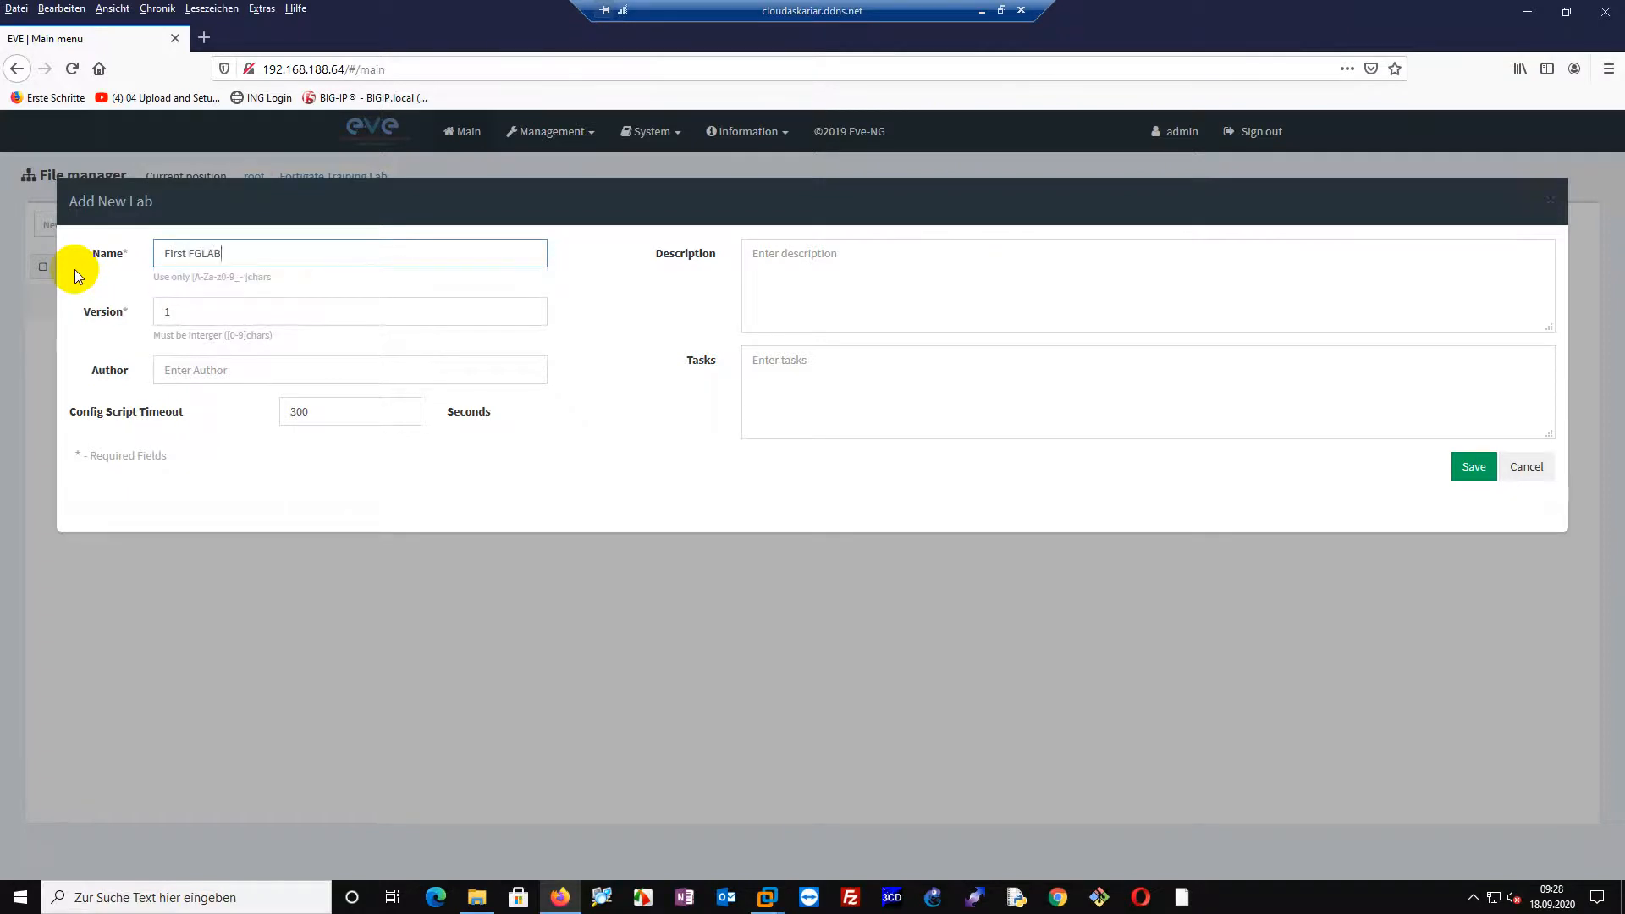
key("Return")
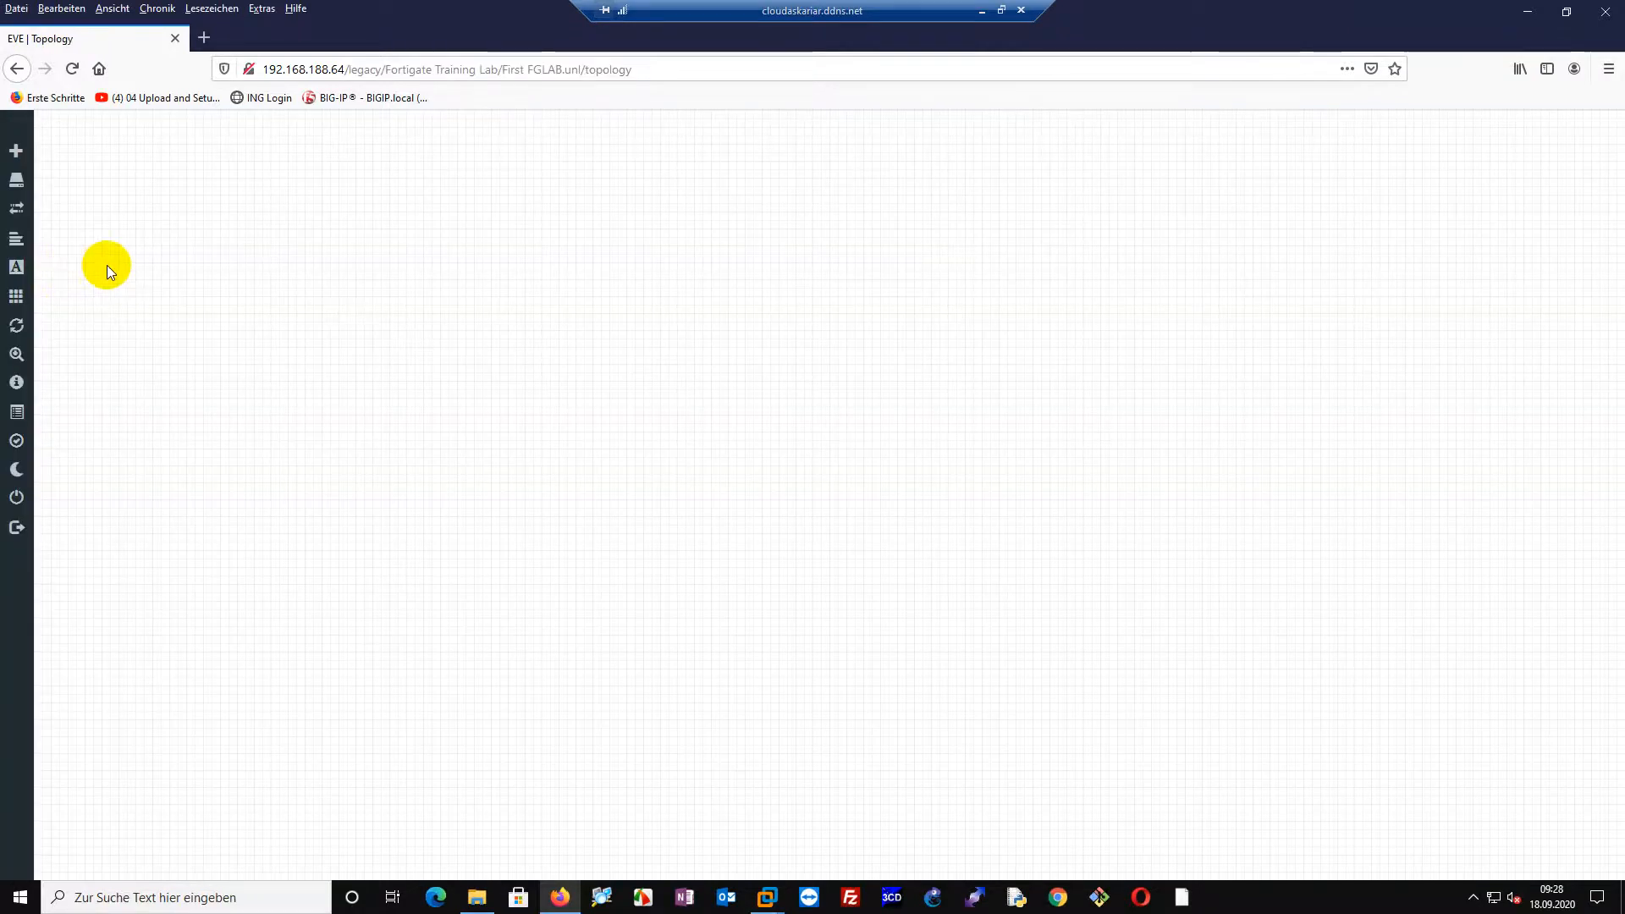
Add one Fortinet FortiGate node with the default settings and place it near the middle of the canvas.
right_click(458, 281)
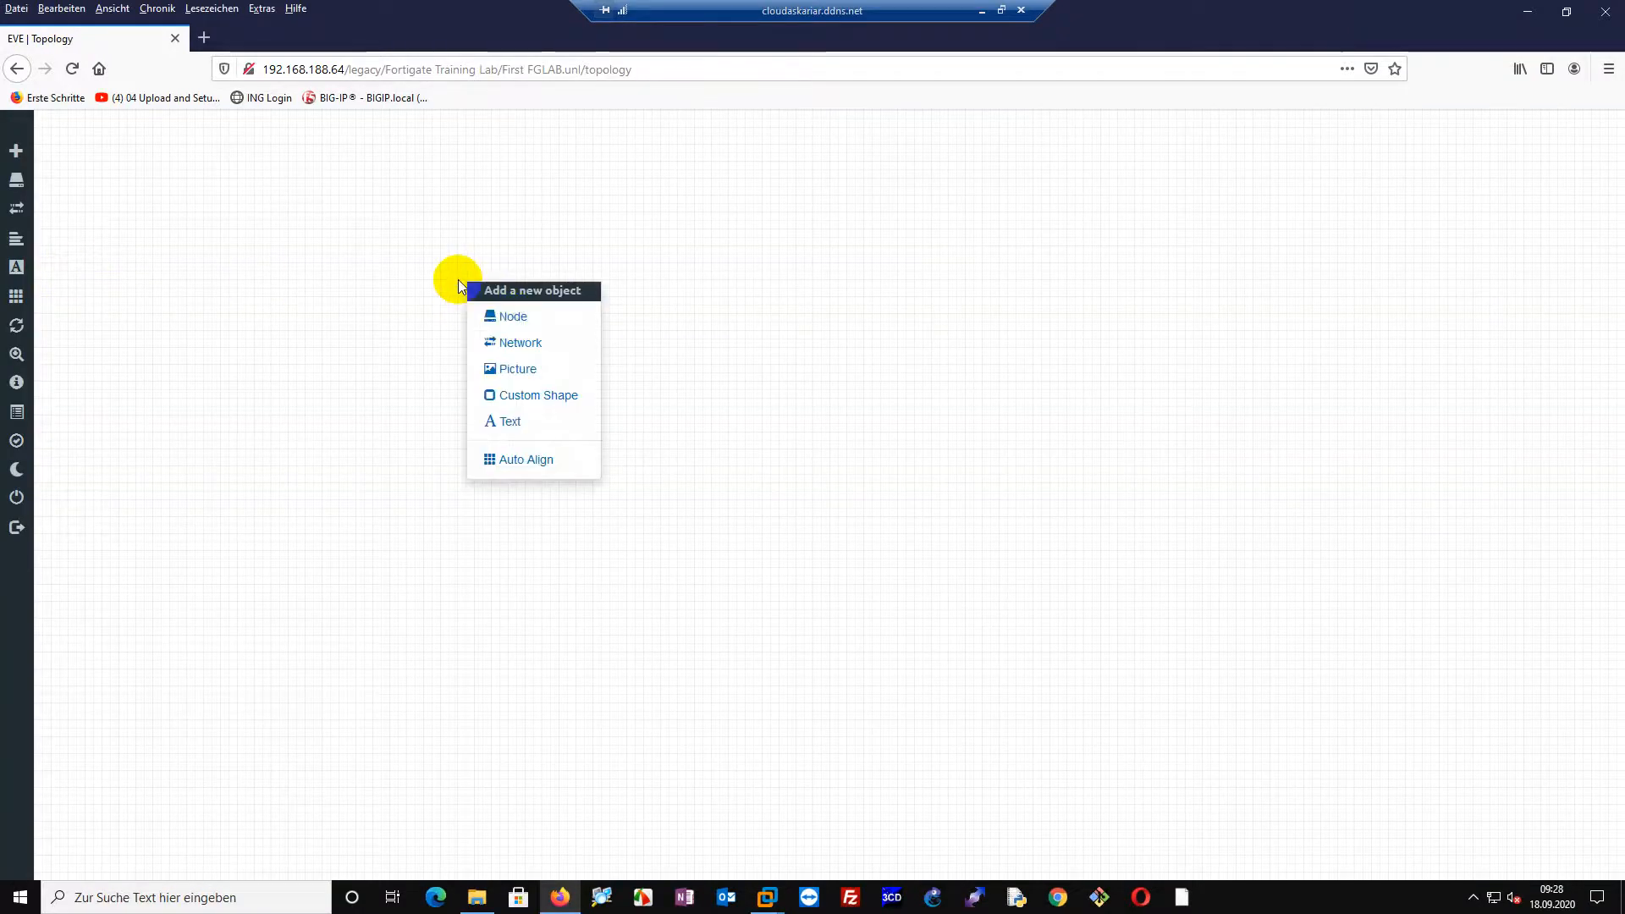
left_click(514, 319)
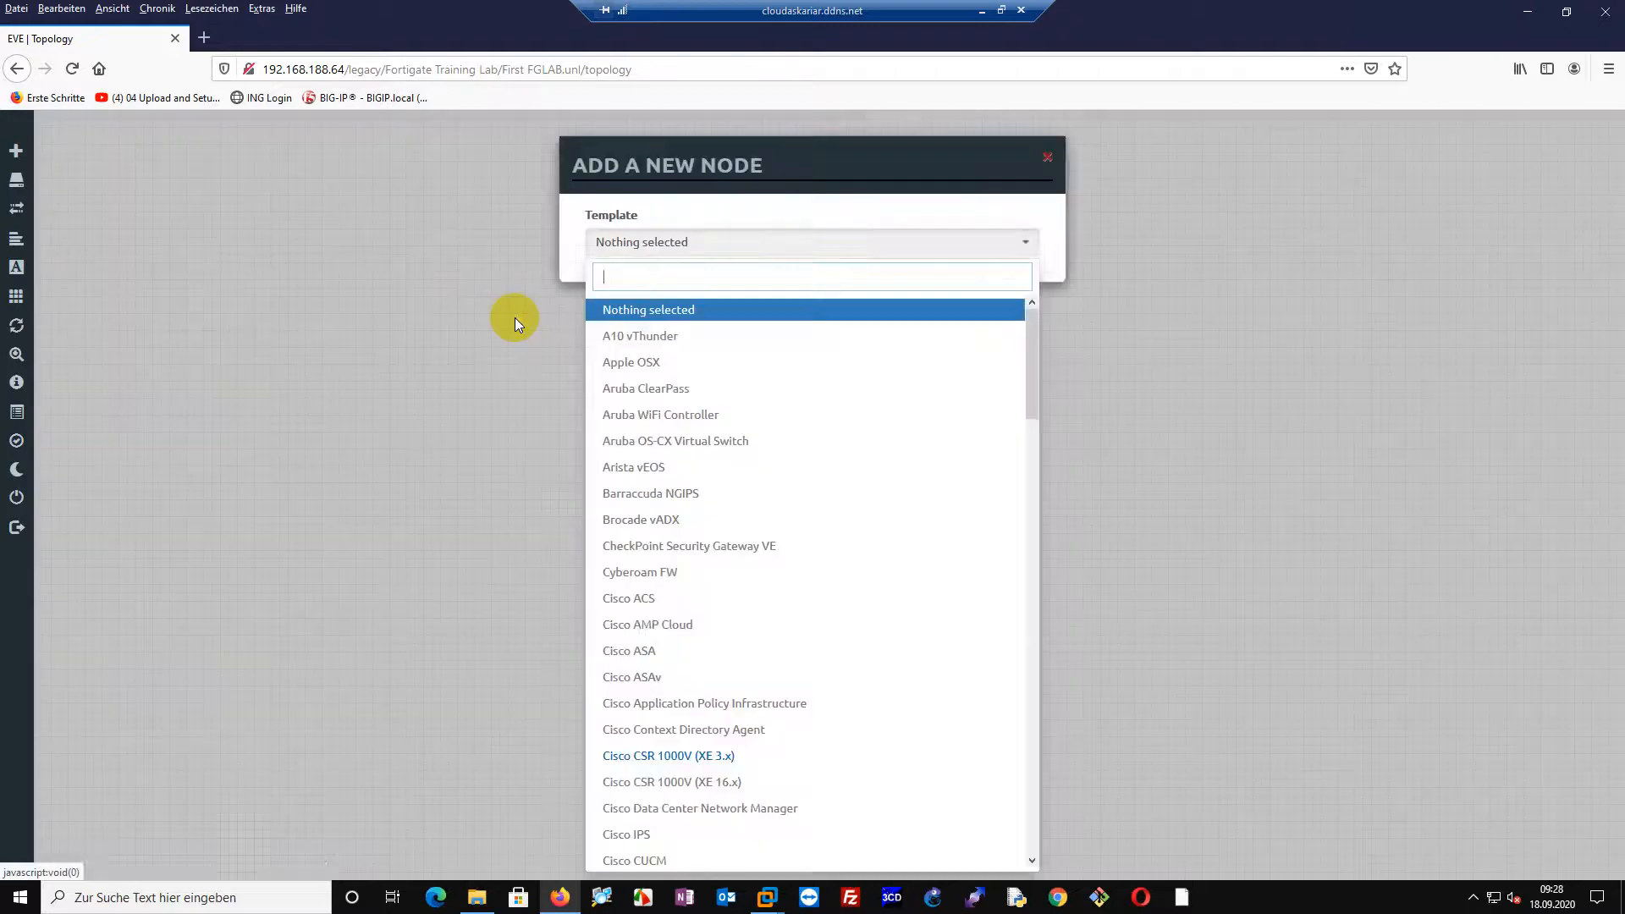
scroll(665, 626, "down", 8)
scroll(669, 641, "down", 5)
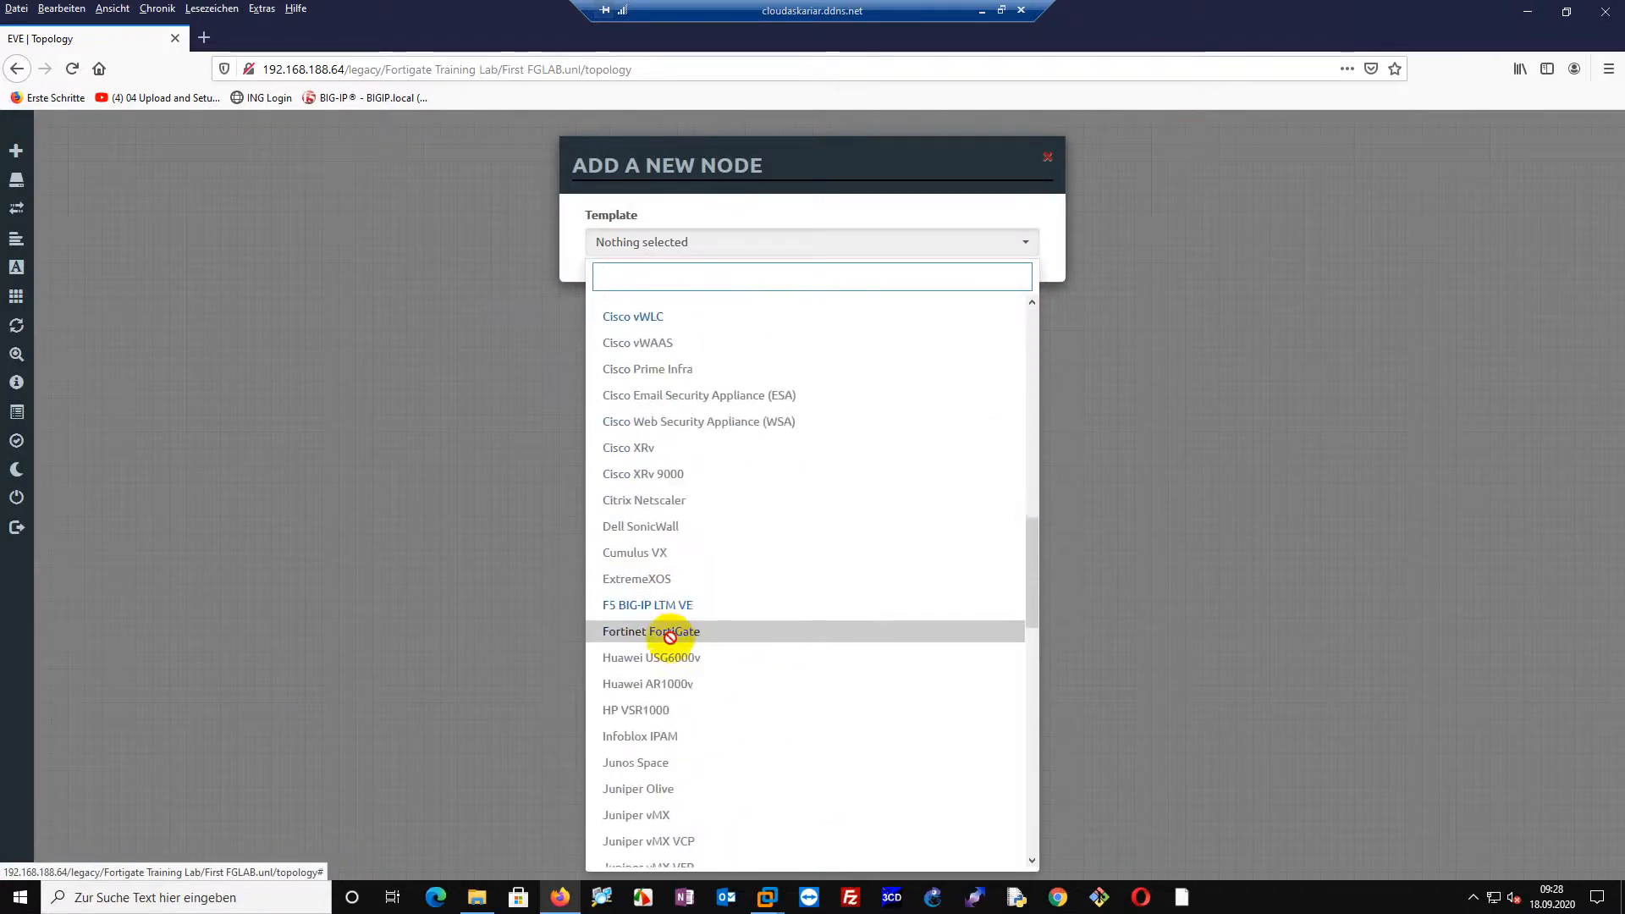
left_click(688, 592)
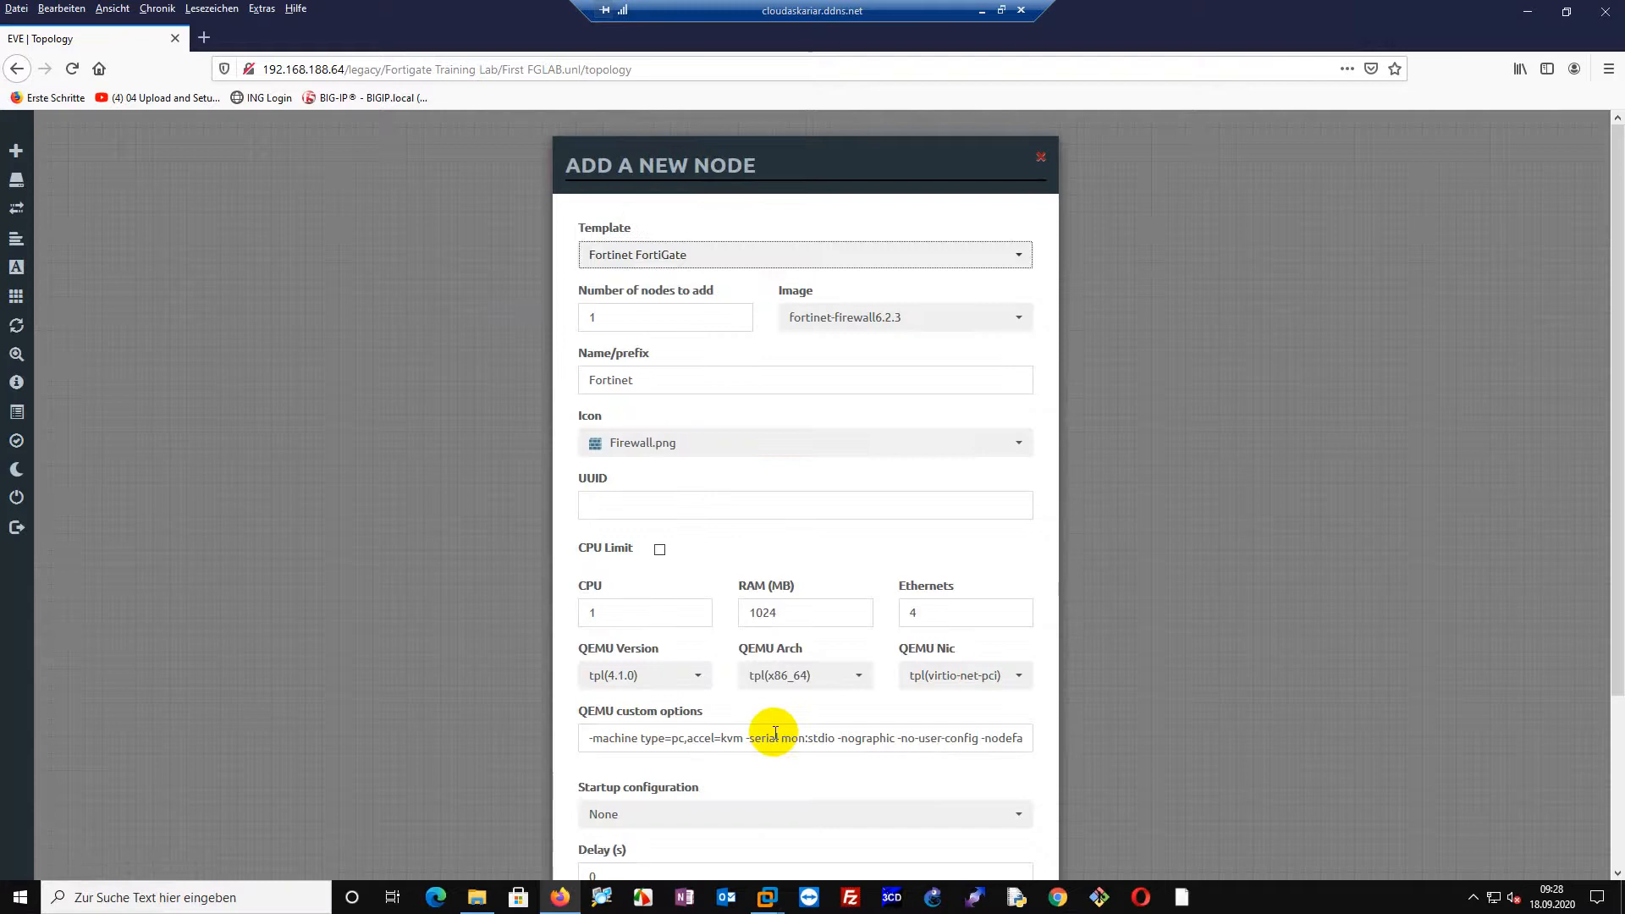
scroll(772, 736, "down", 3)
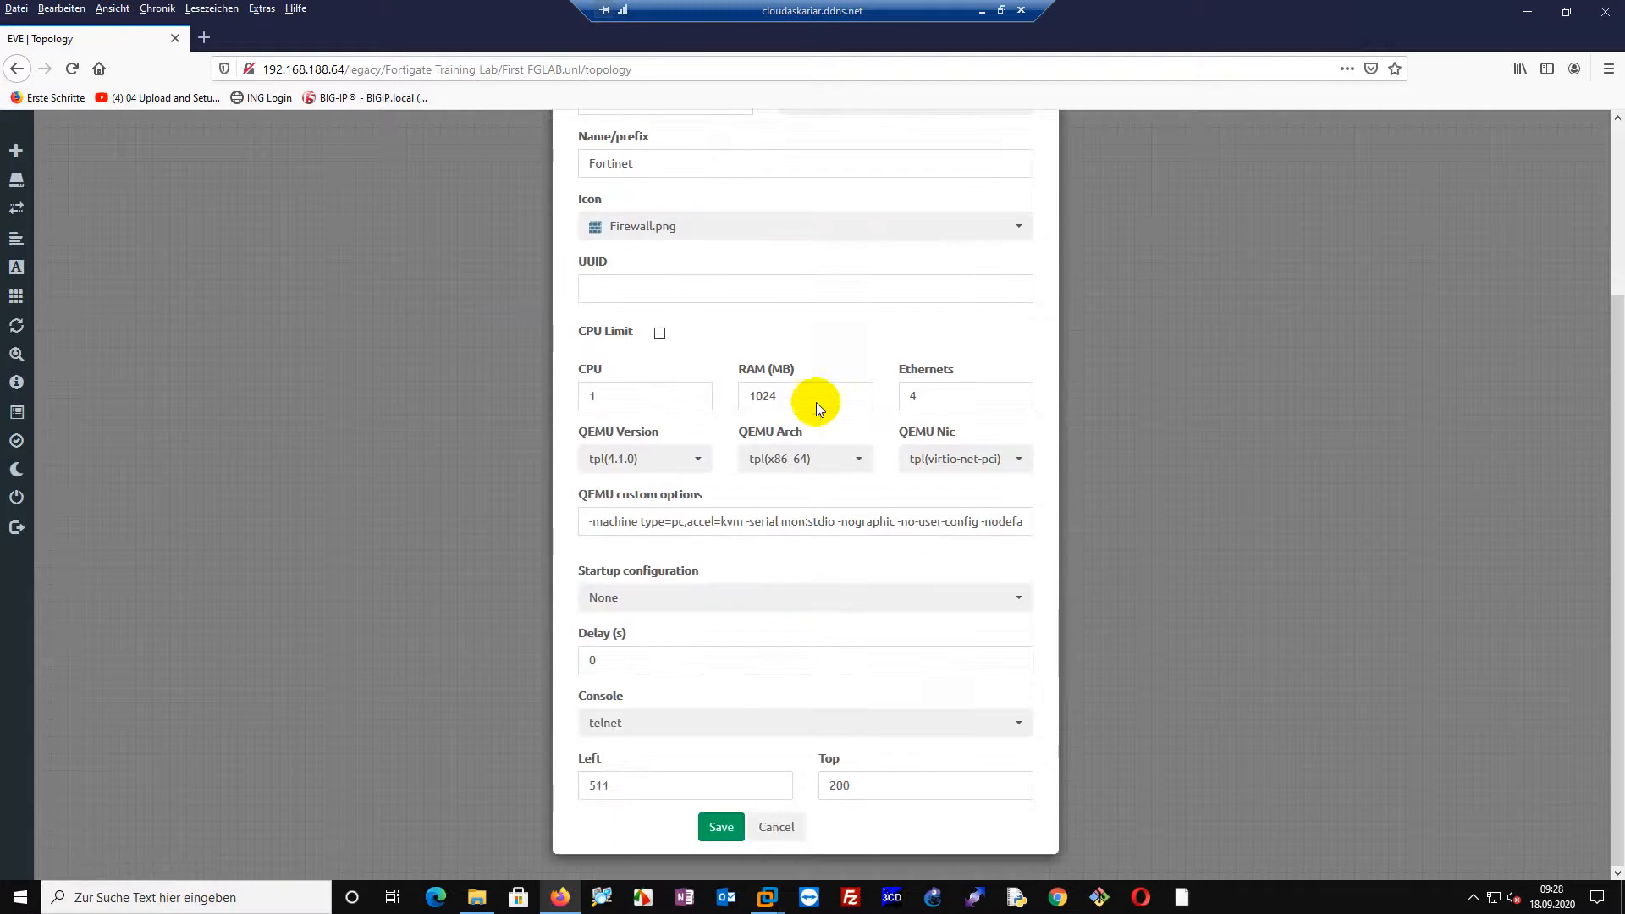
left_click(720, 828)
left_click_drag(494, 308, 625, 440)
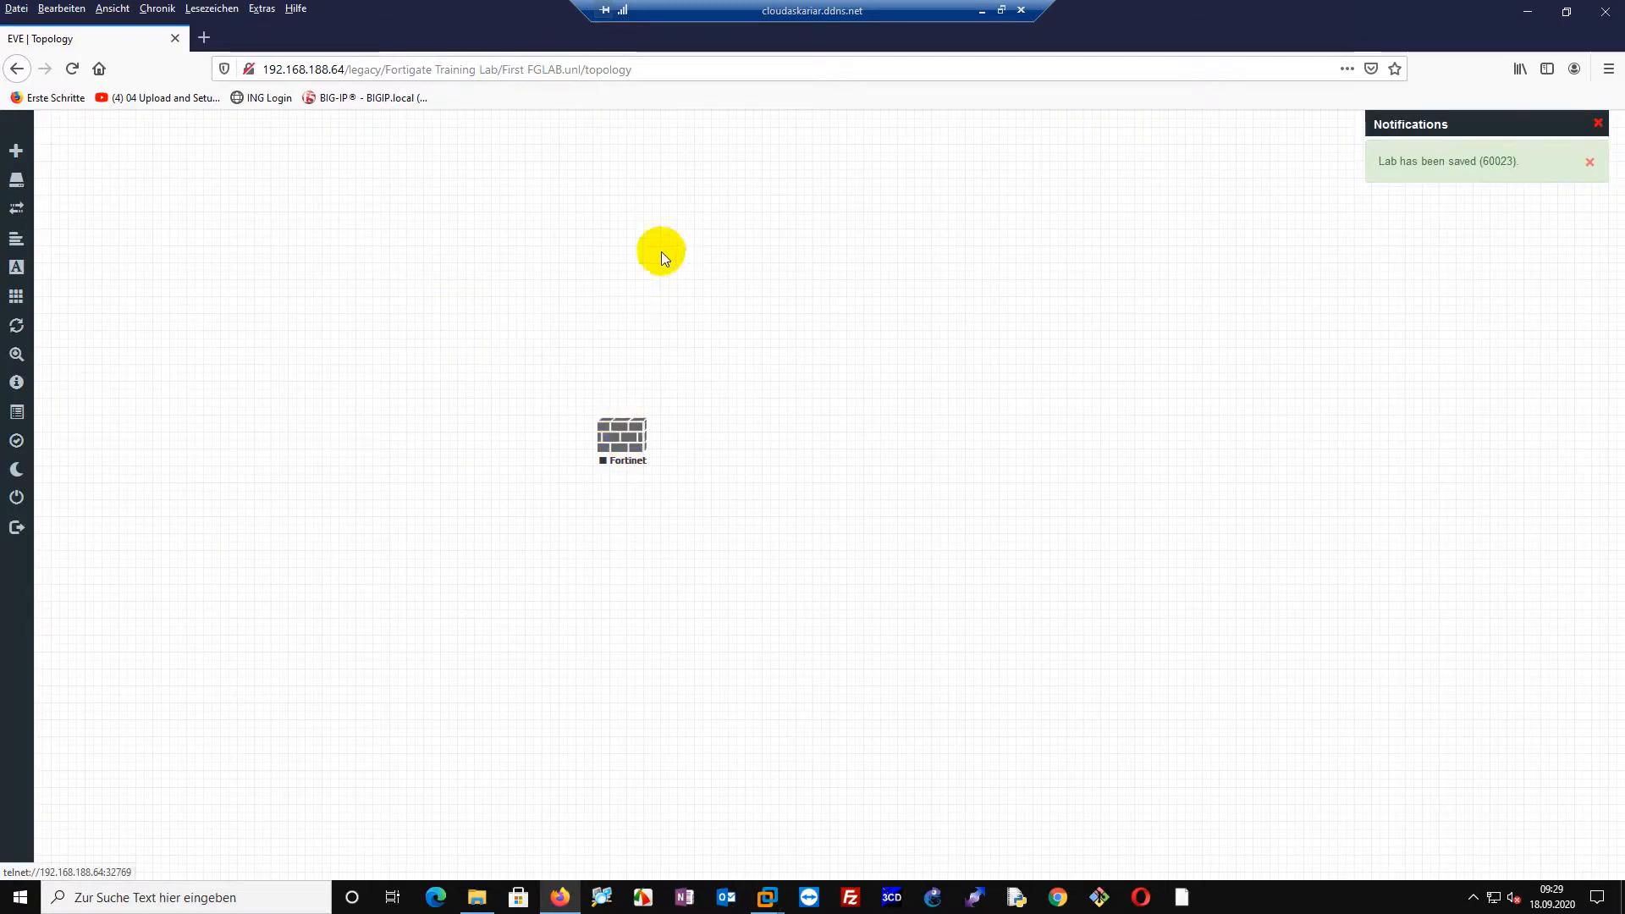
Add a network of type Cloud1 with the default name and place it above the Fortinet firewall.
right_click(635, 227)
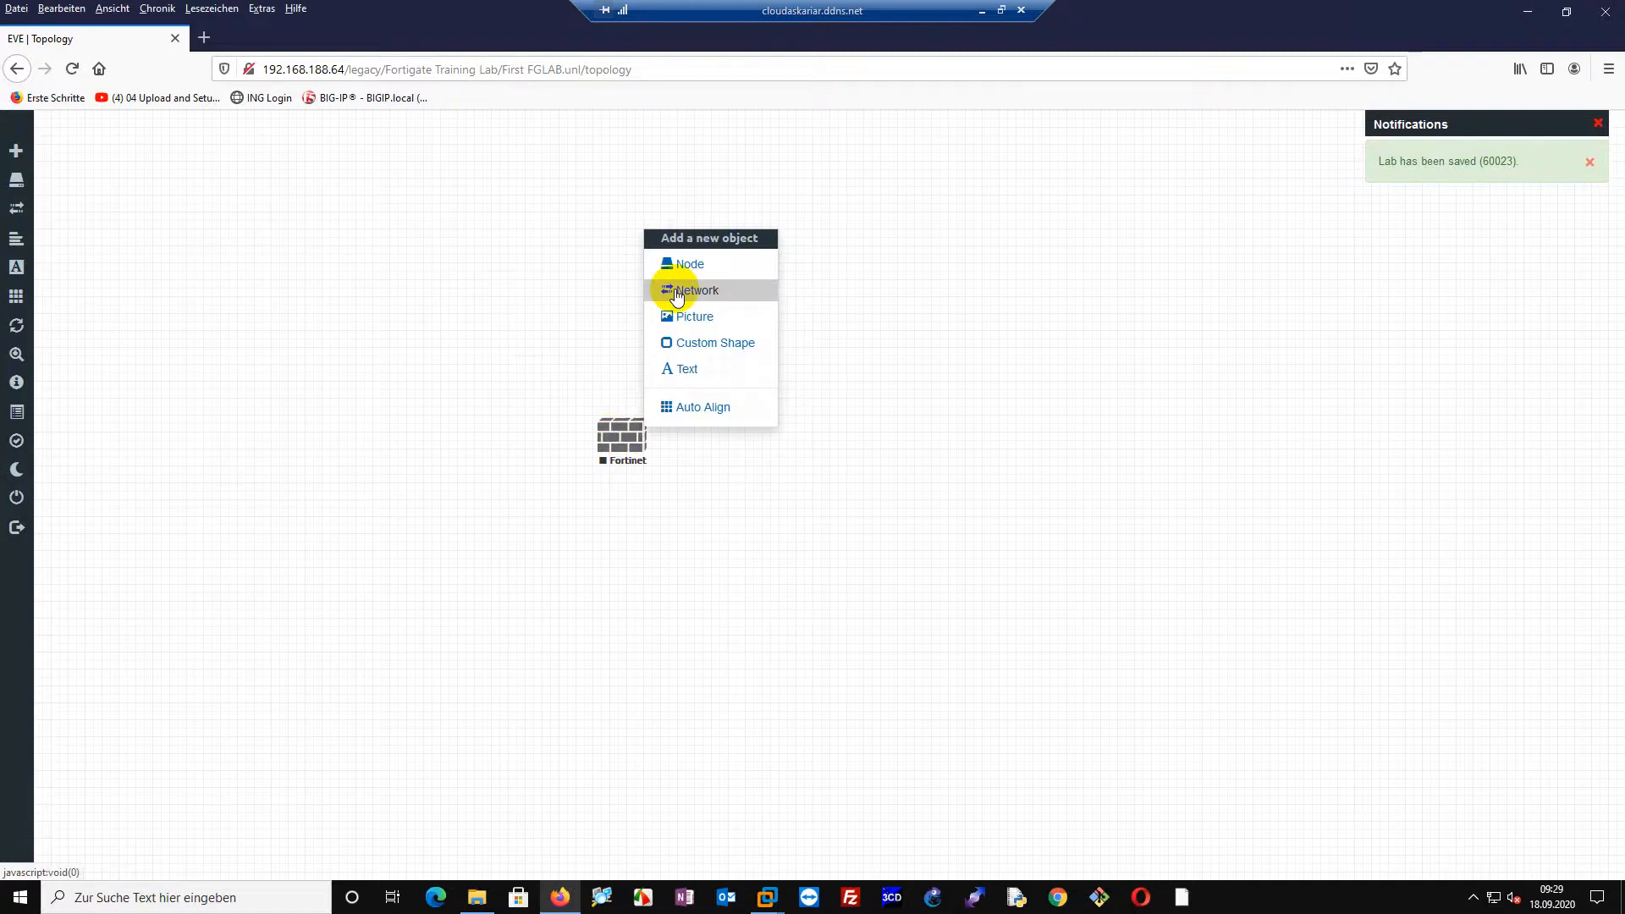
left_click(679, 292)
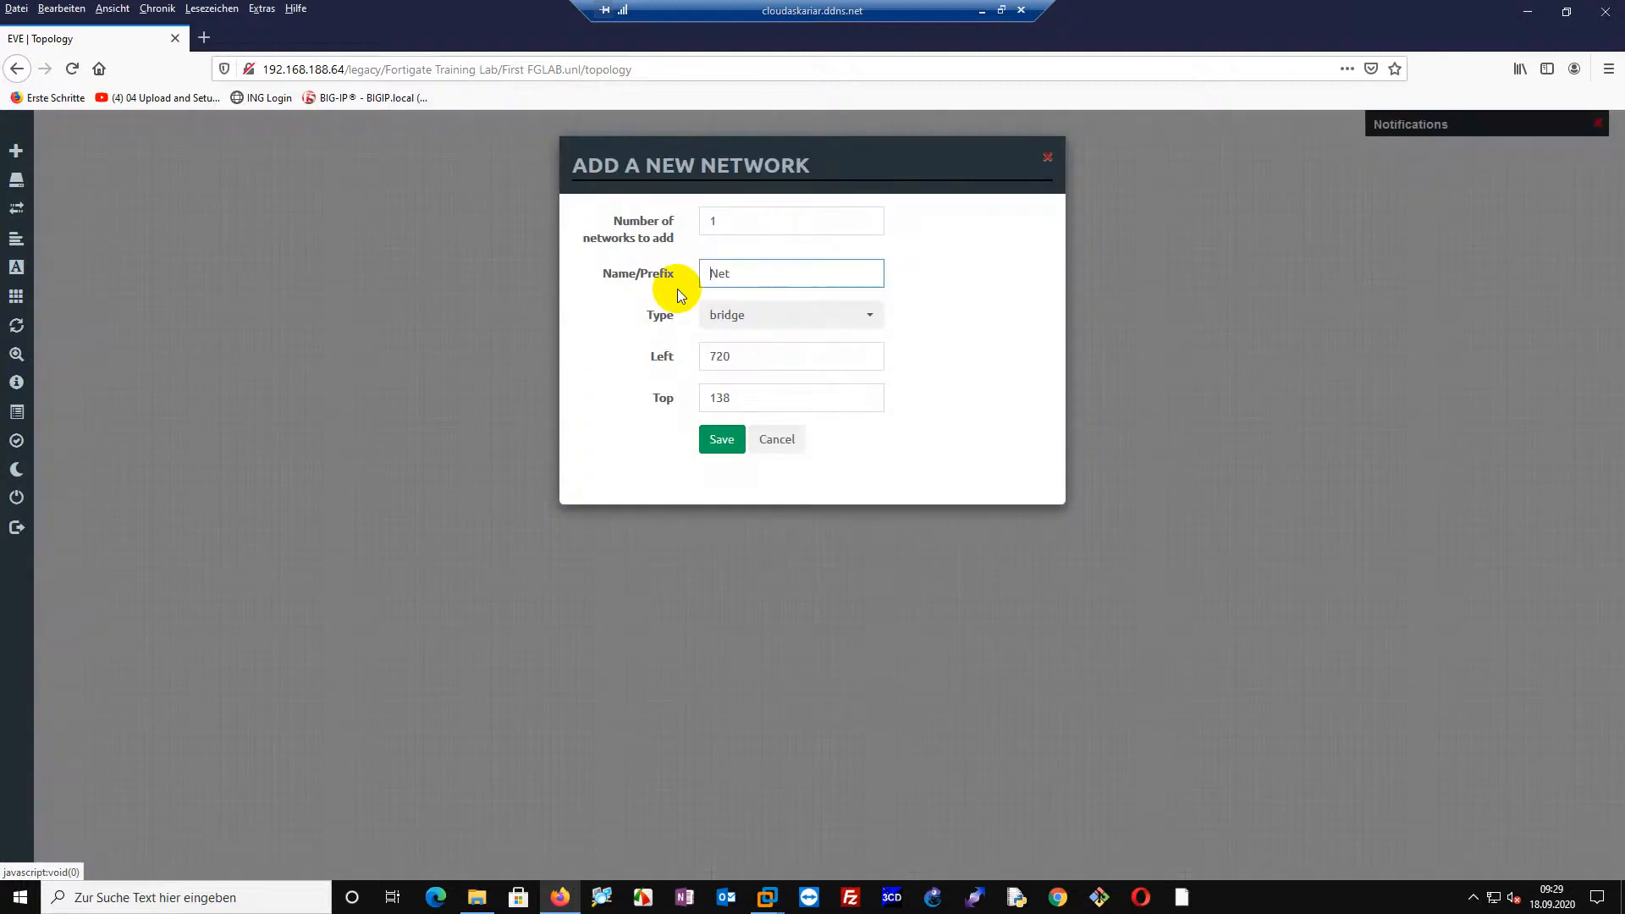
left_click(747, 309)
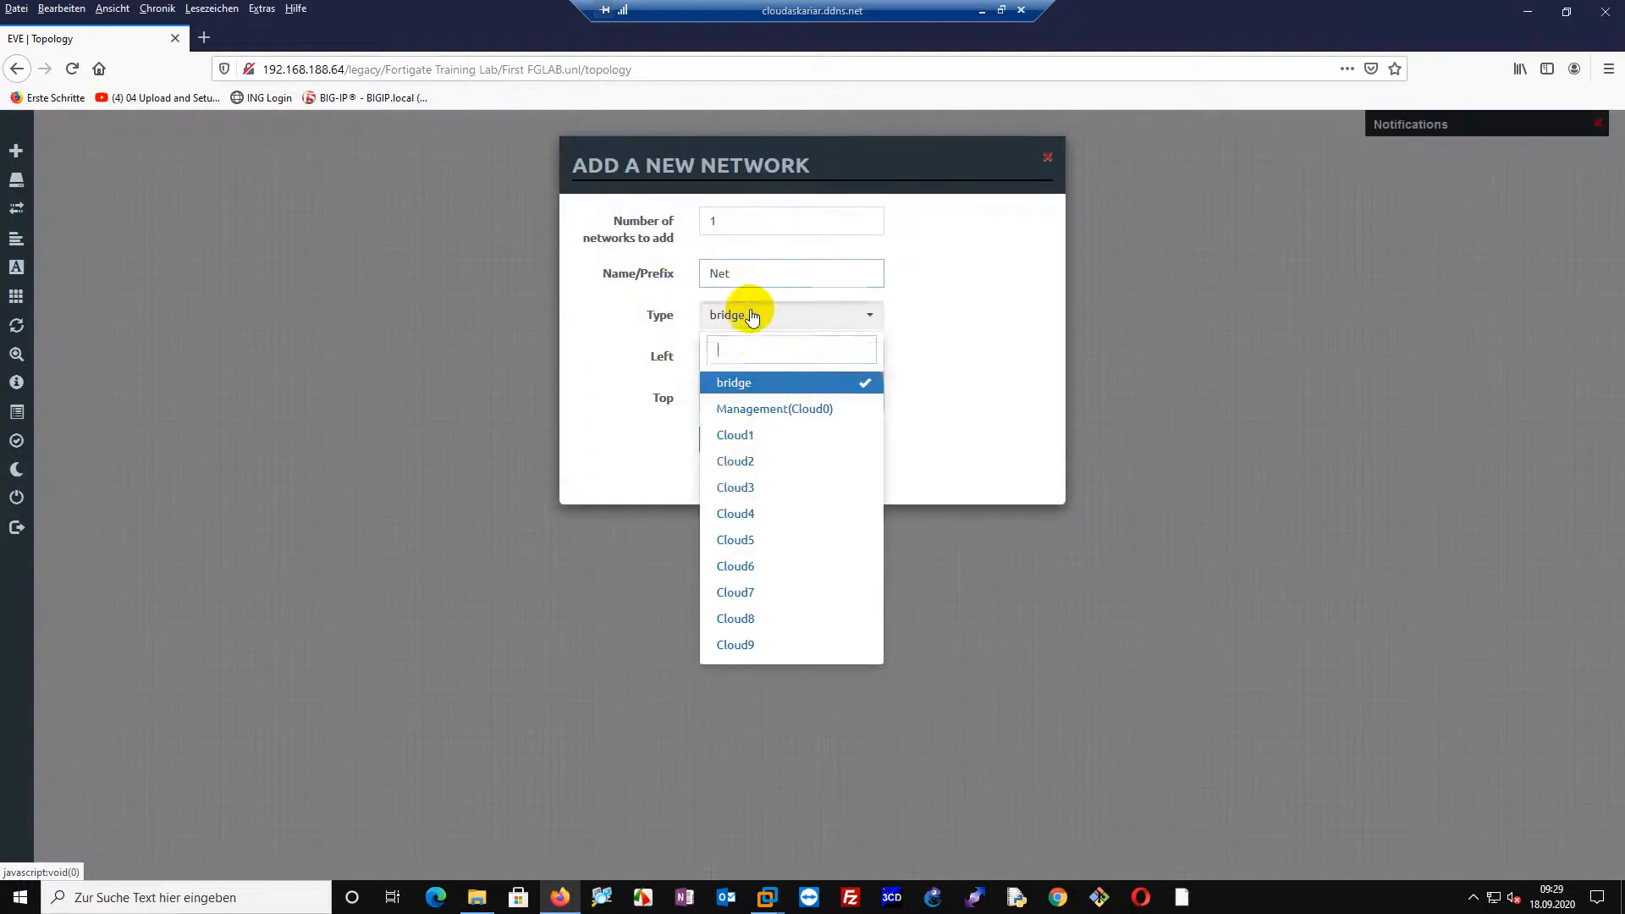
left_click(764, 438)
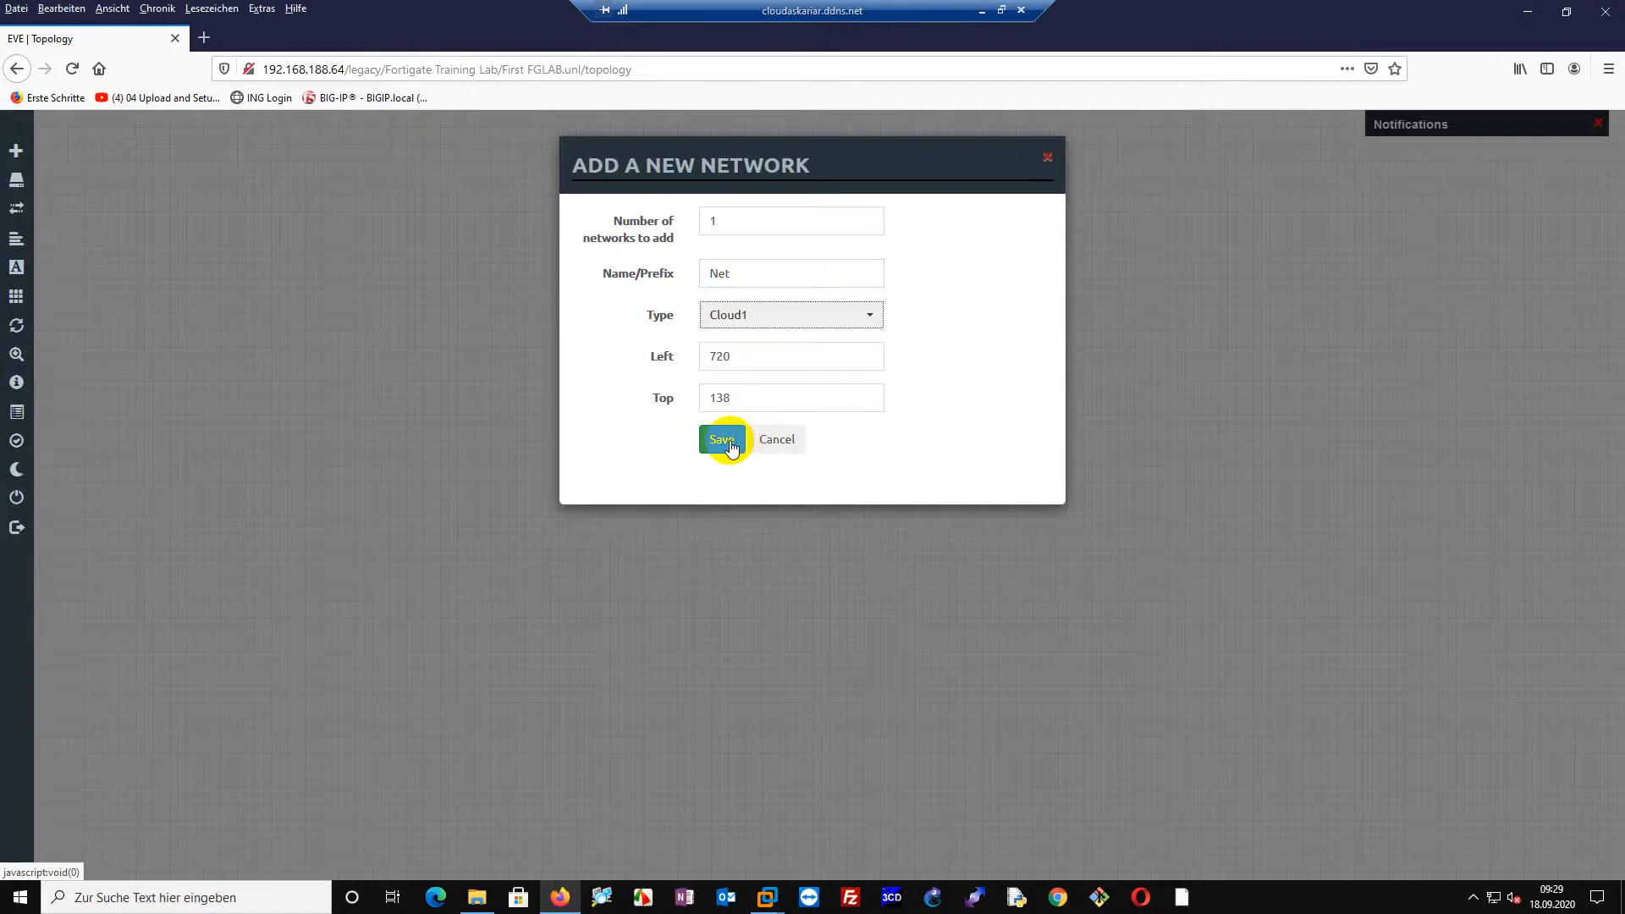
left_click(726, 440)
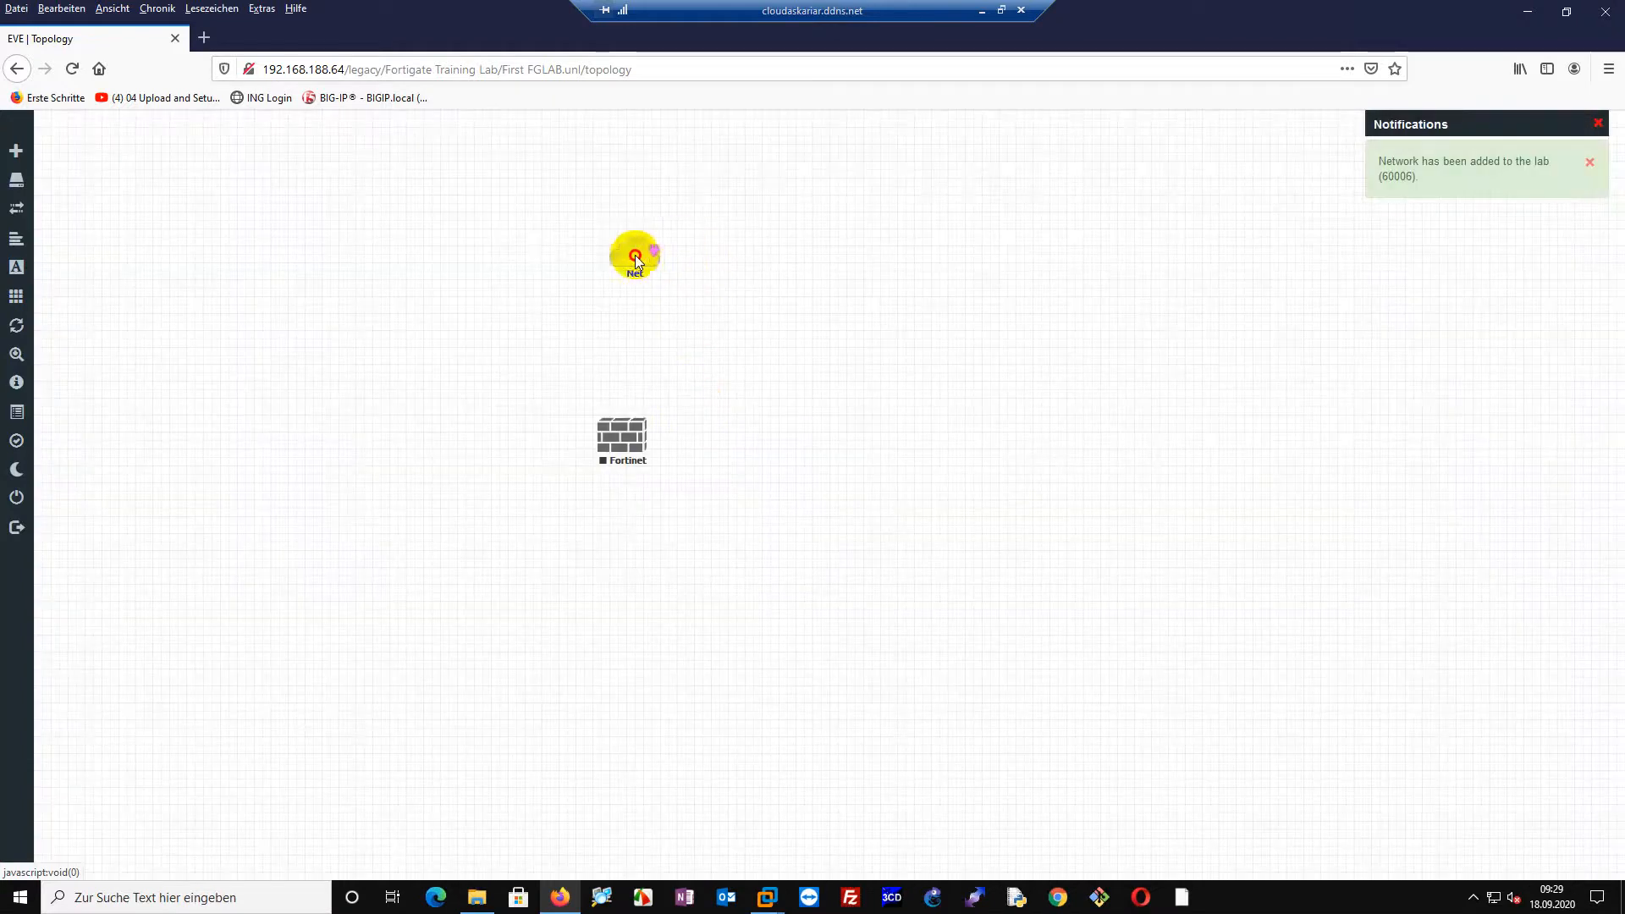
left_click_drag(634, 255, 618, 255)
Add three Cisco vIOS Switch nodes with the name prefix SW and 512 MB of RAM.
right_click(802, 420)
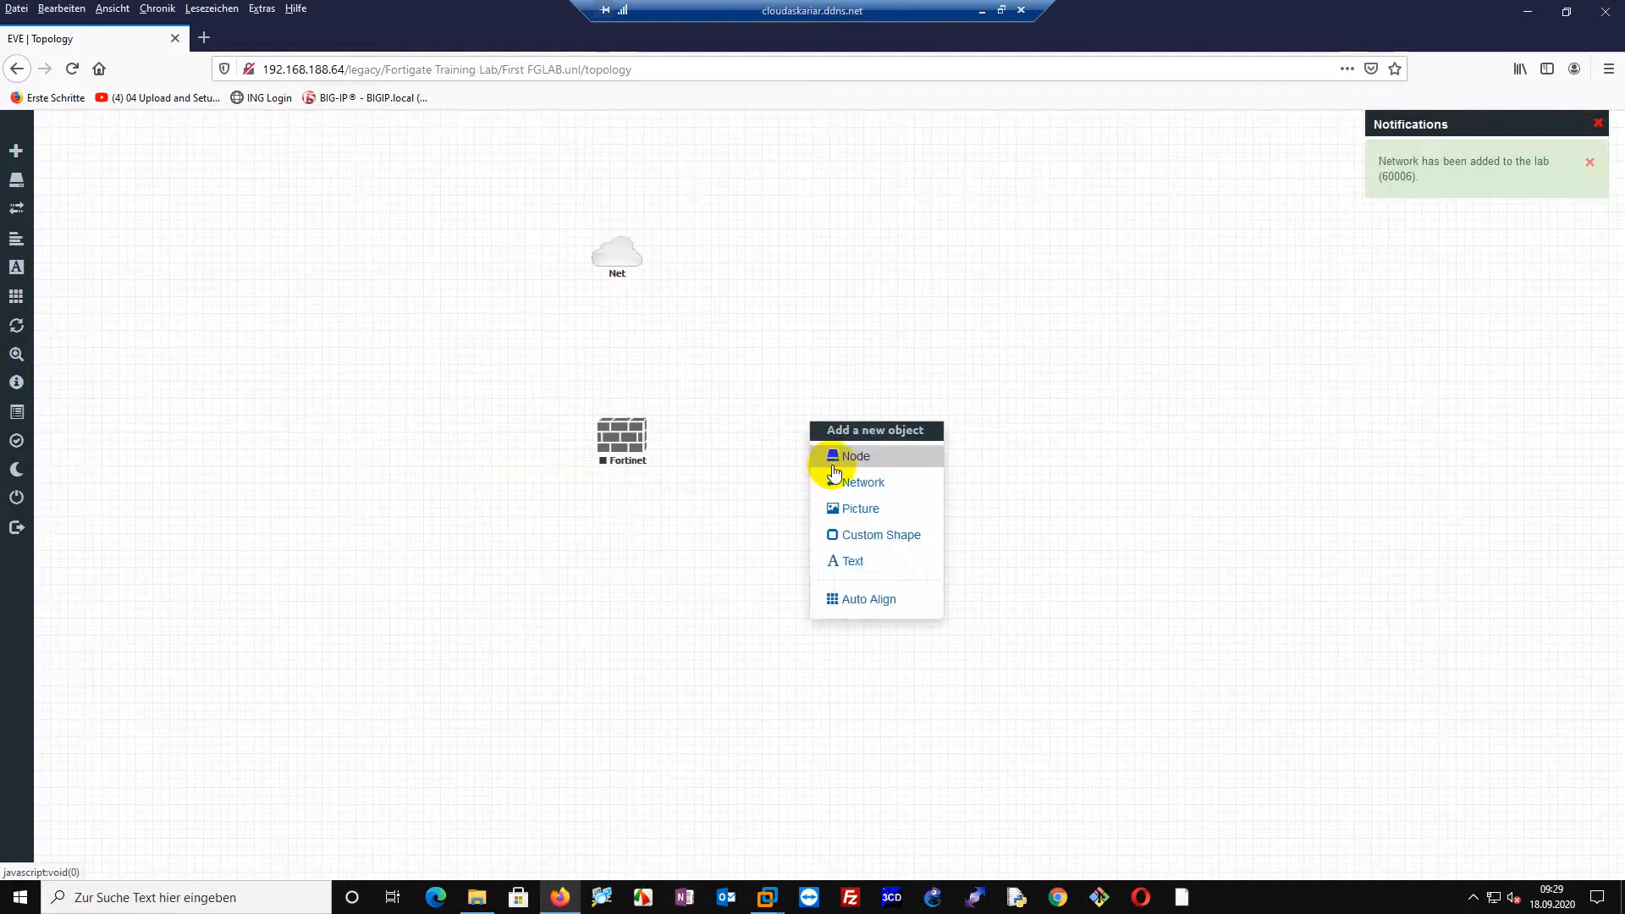
left_click(858, 456)
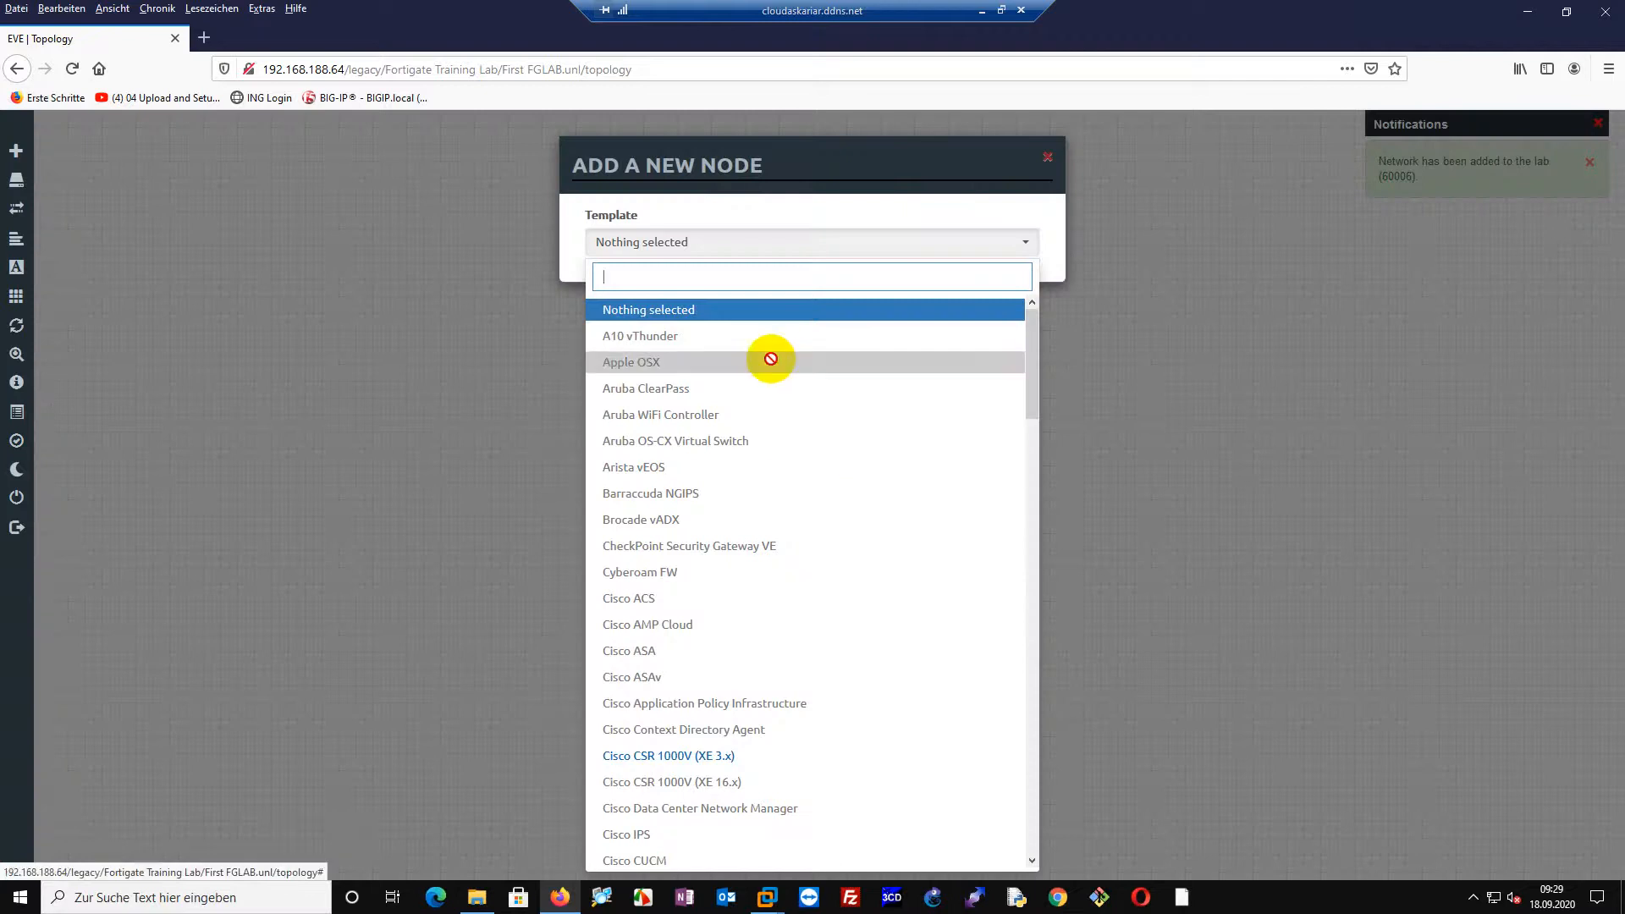
scroll(674, 442, "down", 6)
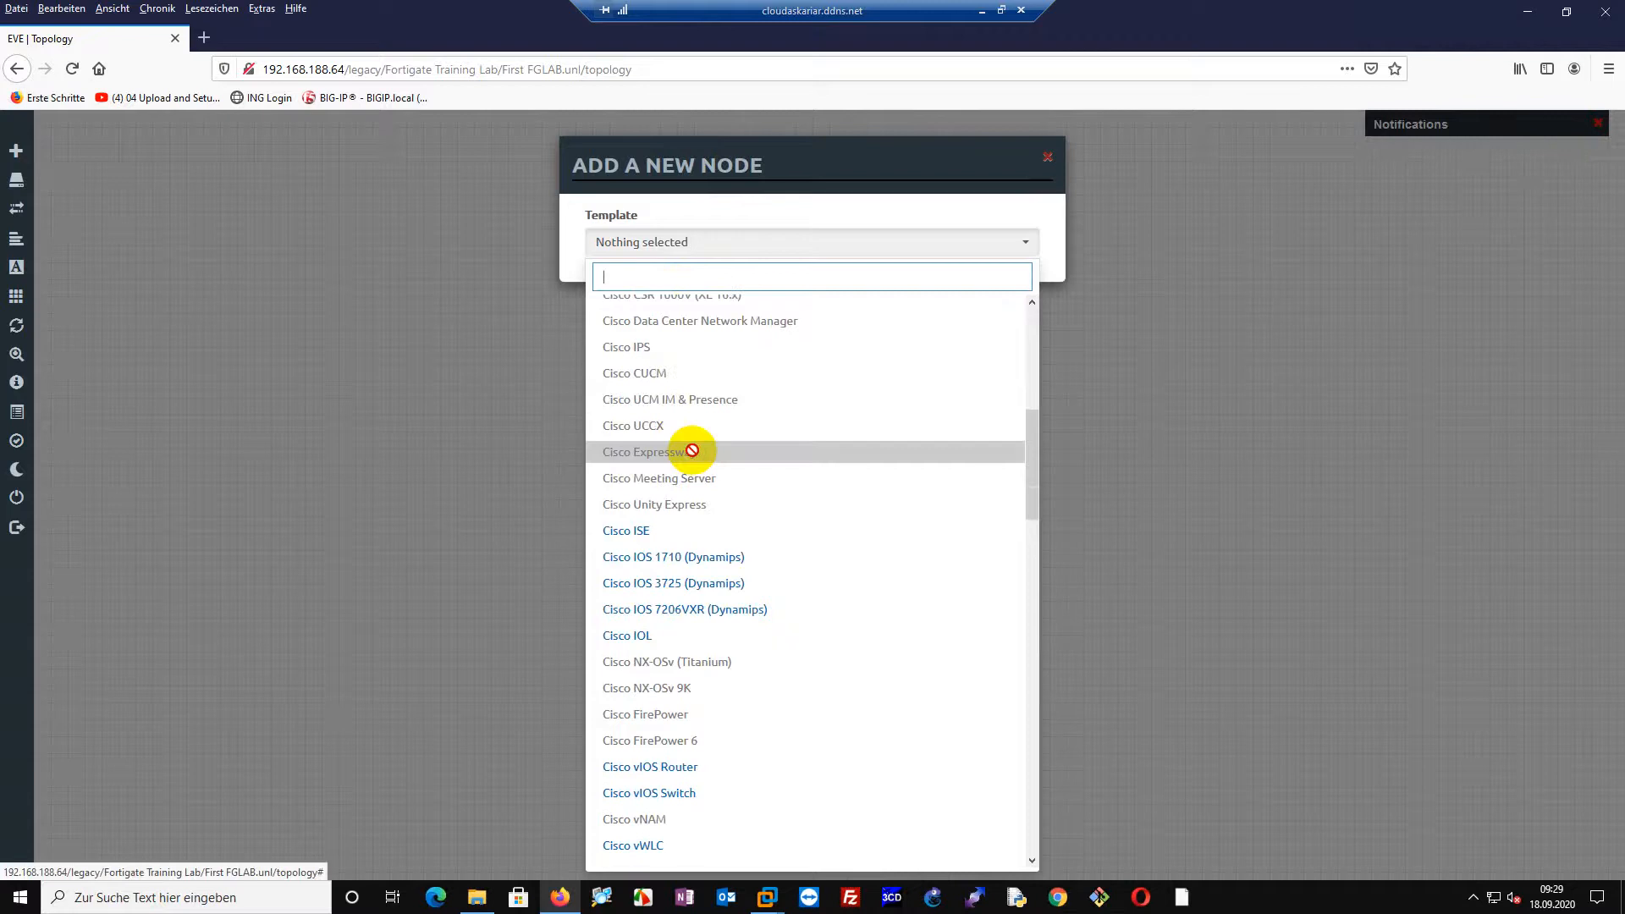
left_click(652, 796)
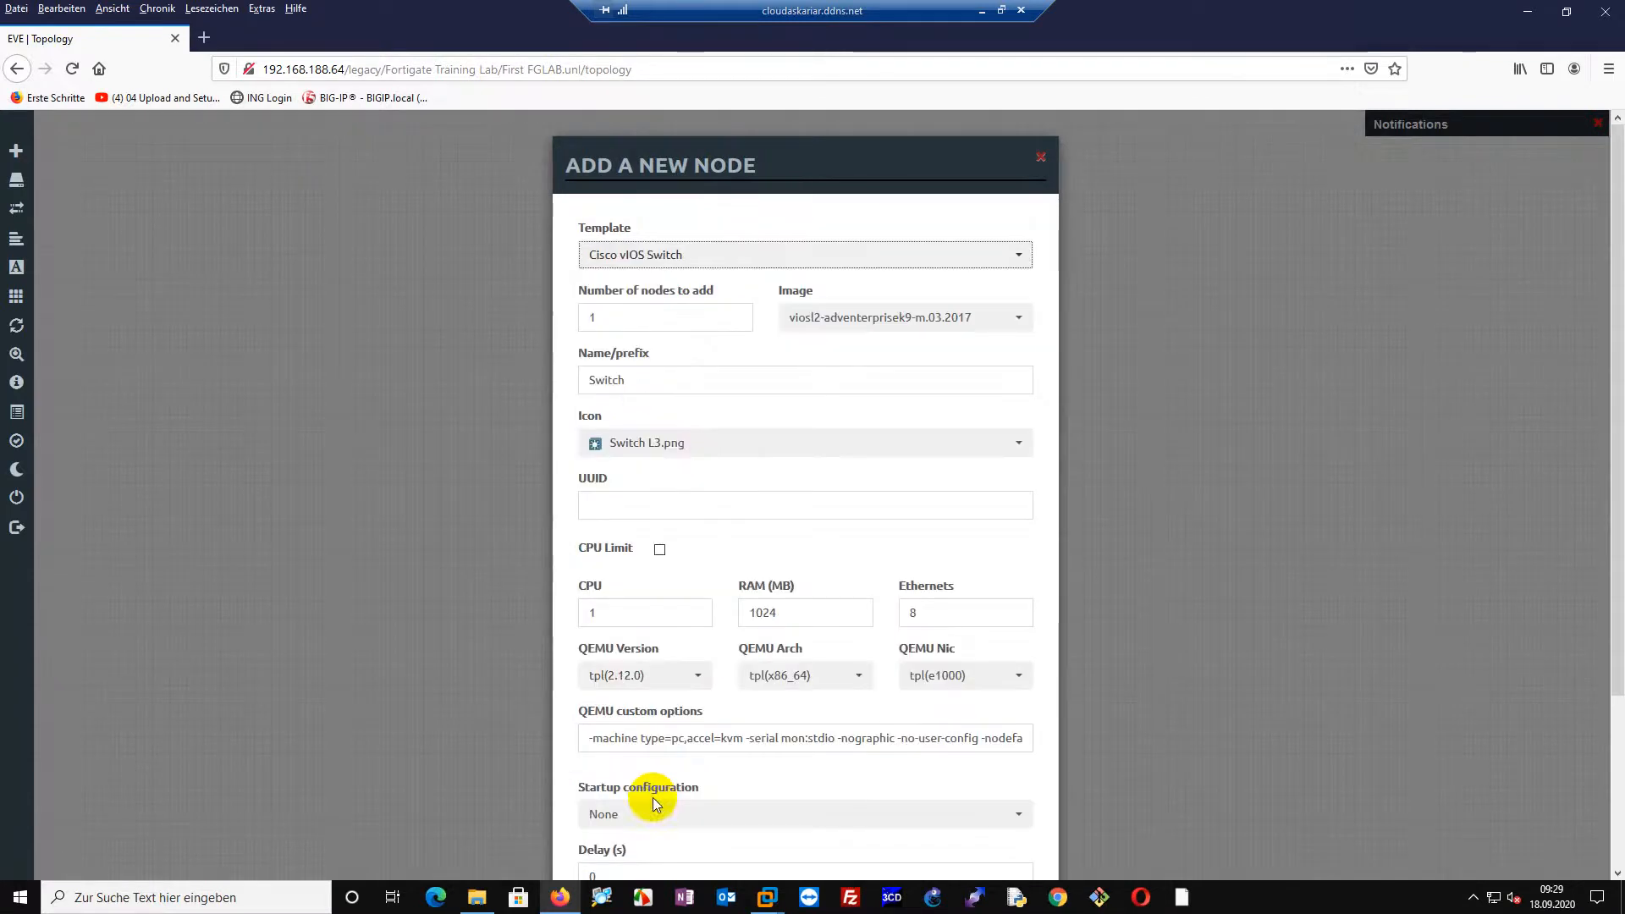
double_click(638, 317)
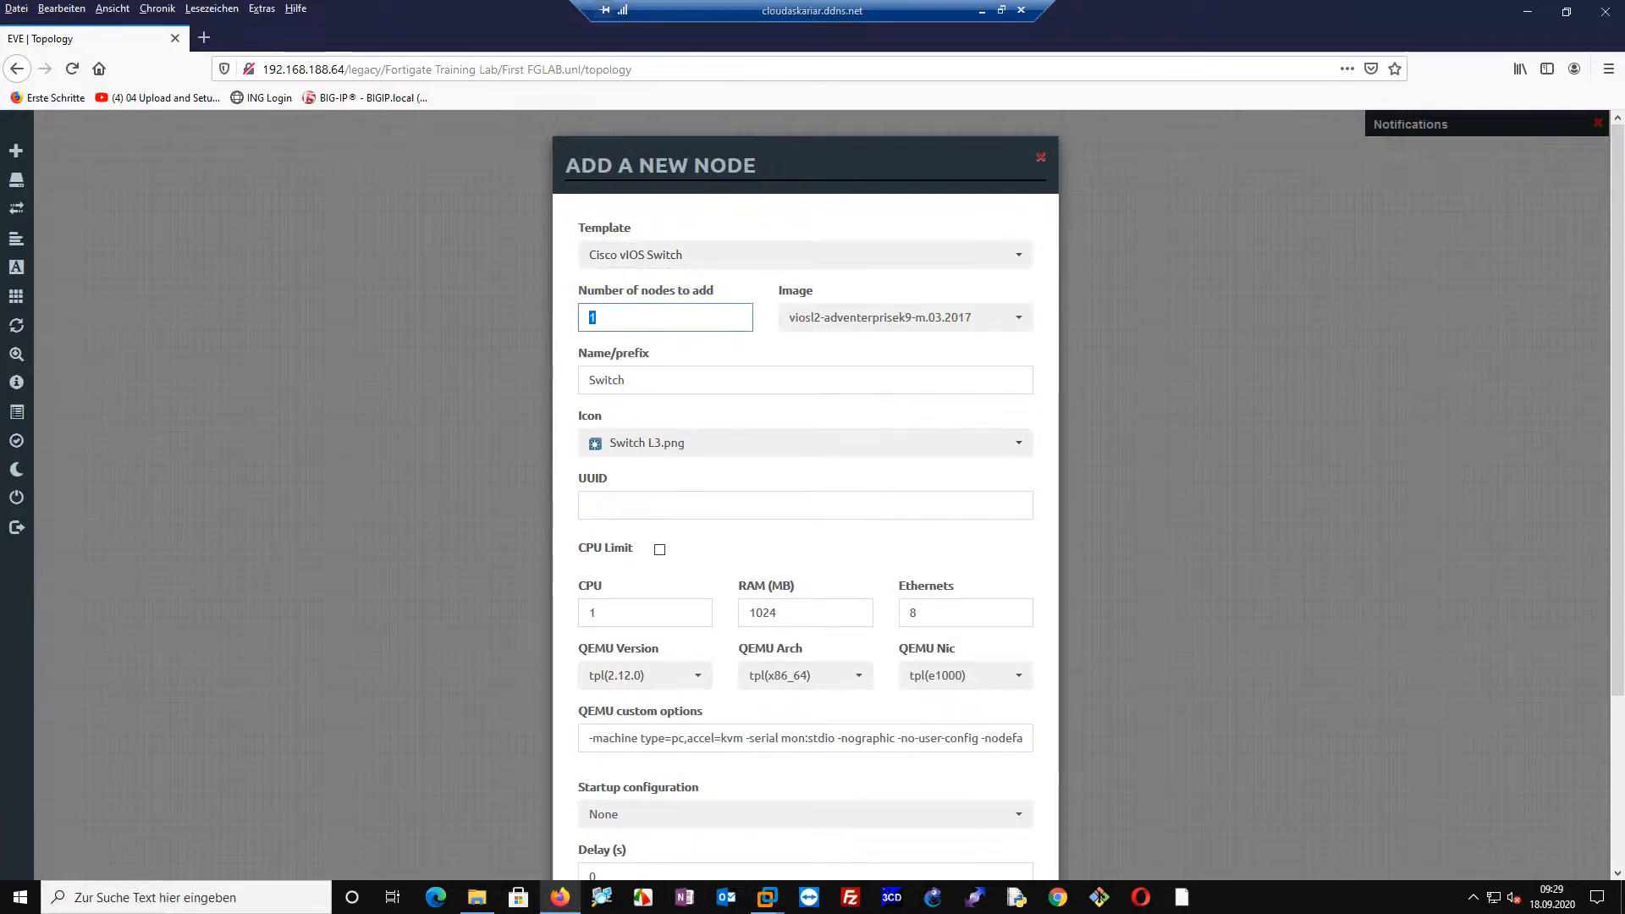
type("3")
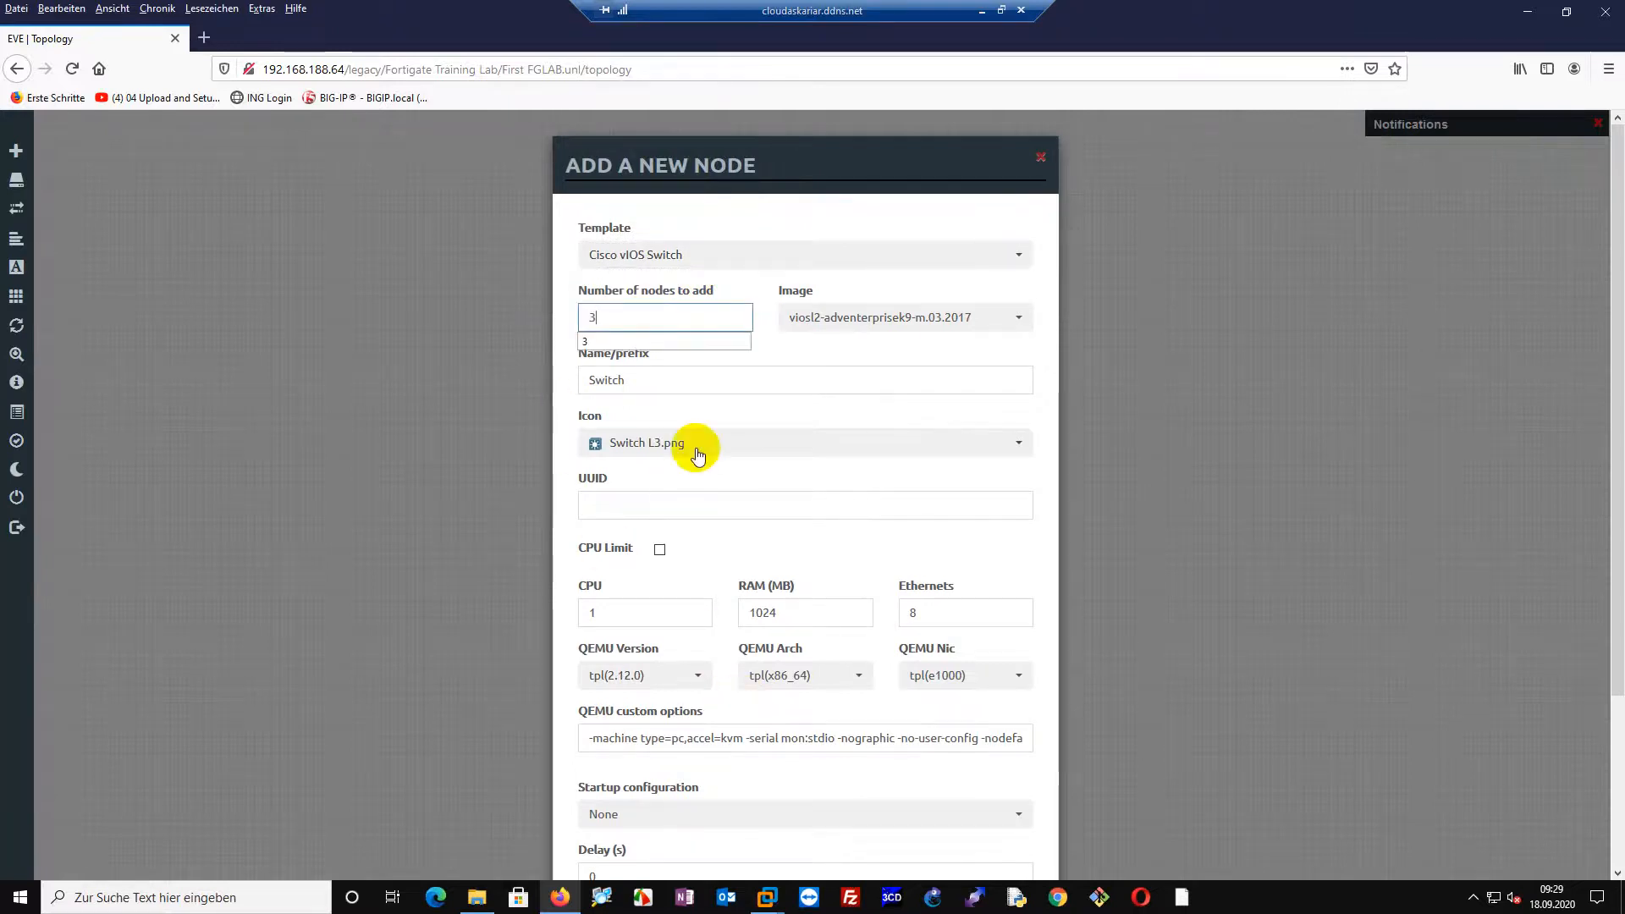
key("Tab")
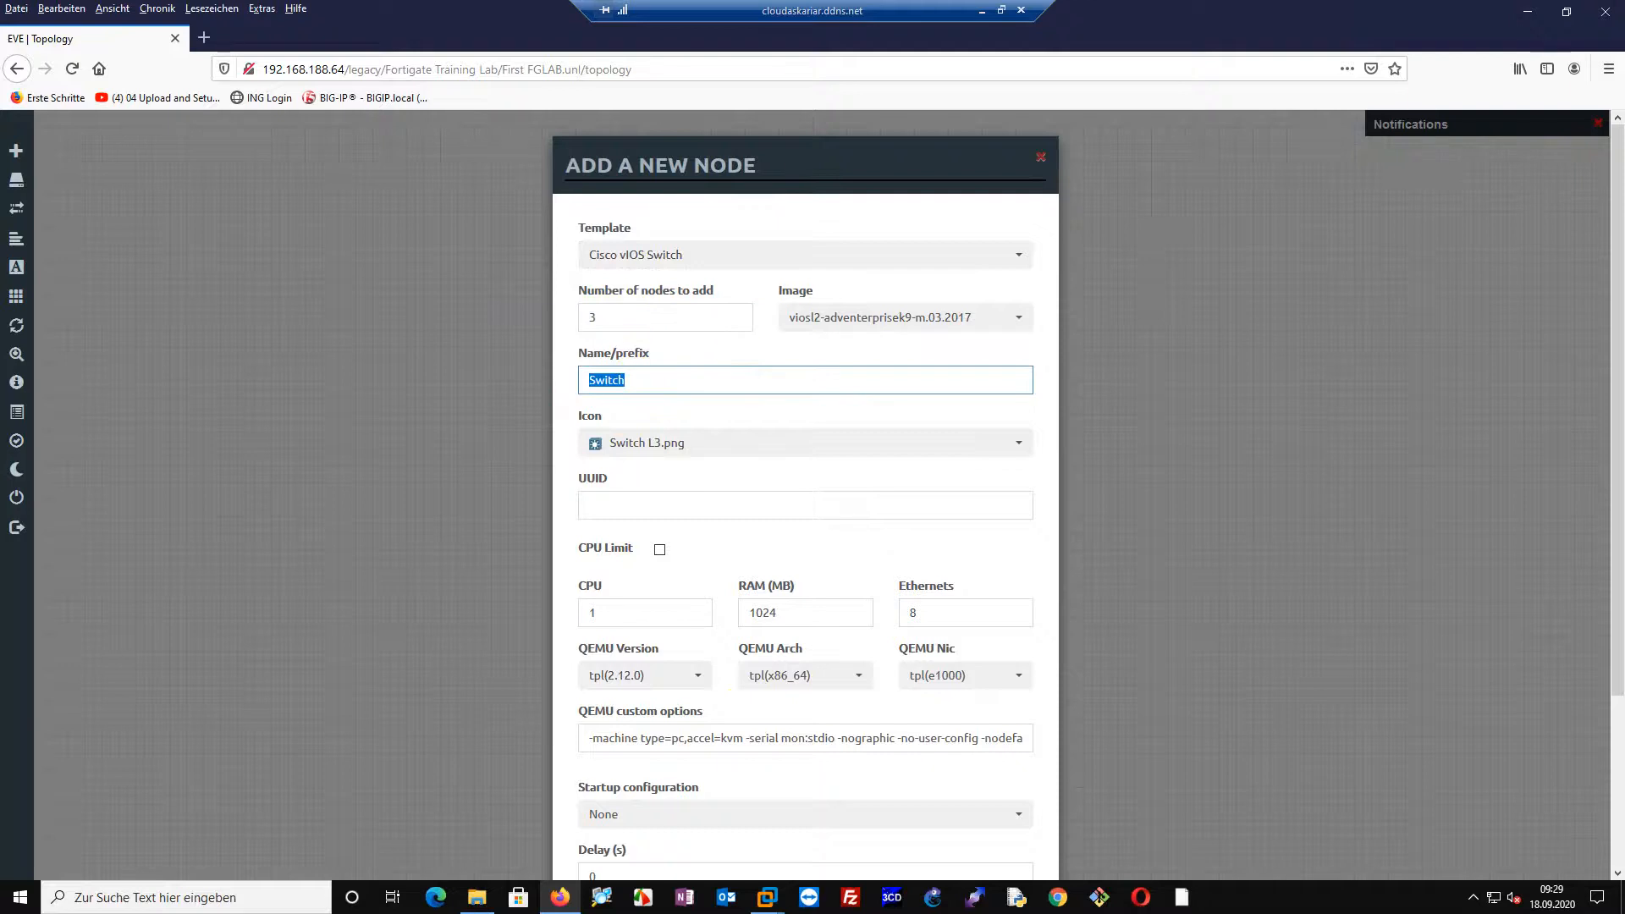
type("SW")
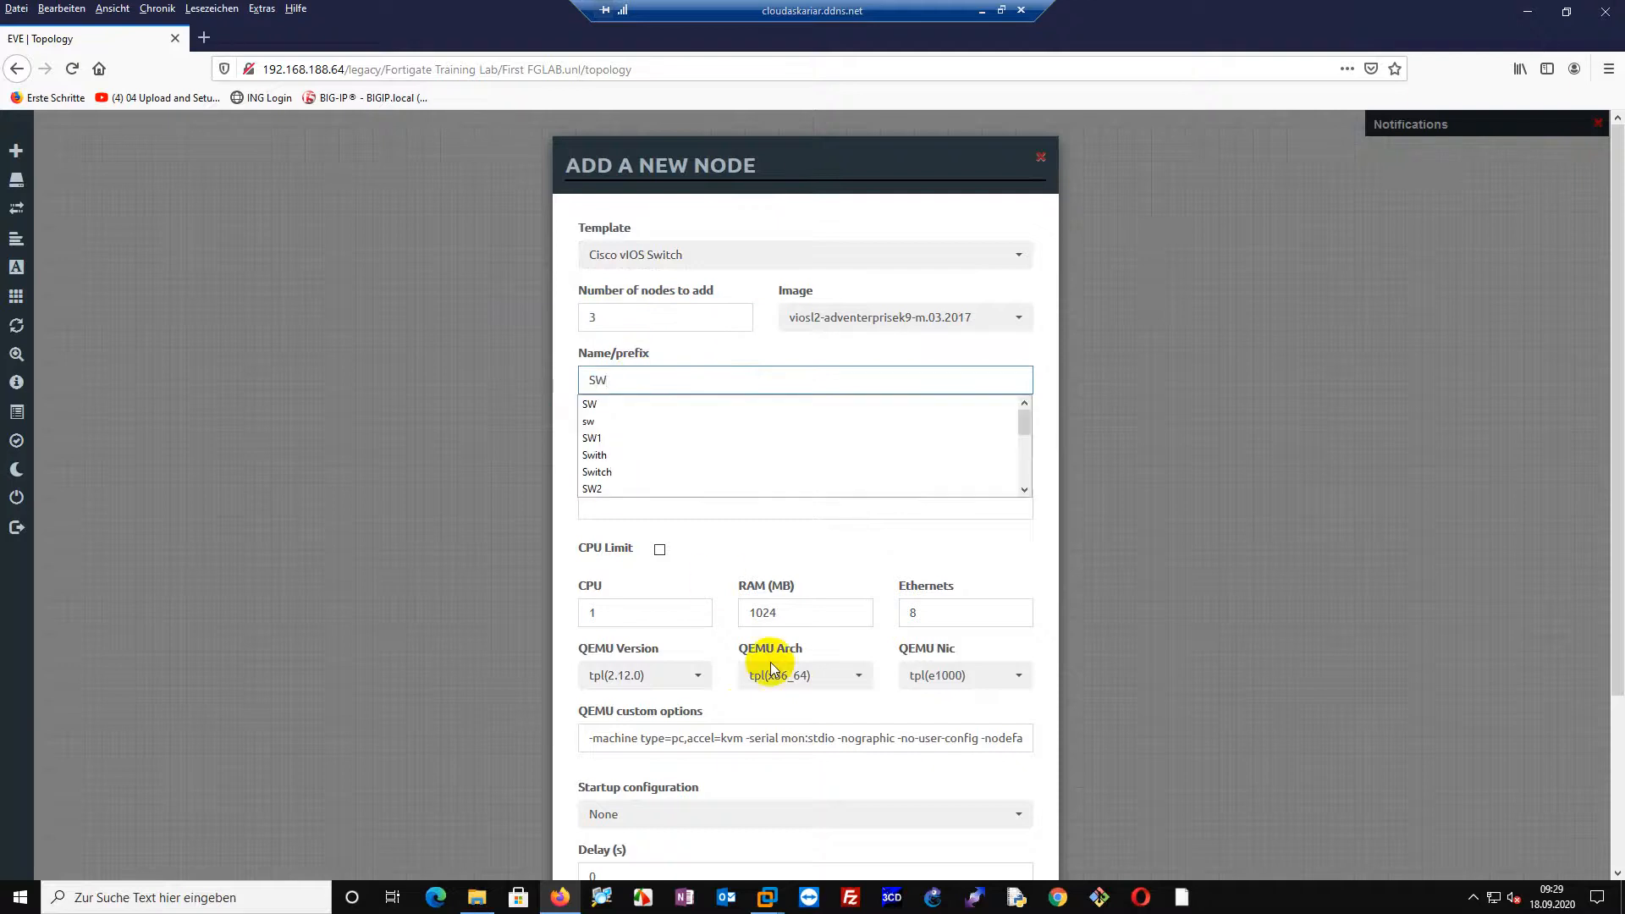
left_click_drag(805, 611, 725, 616)
type("5")
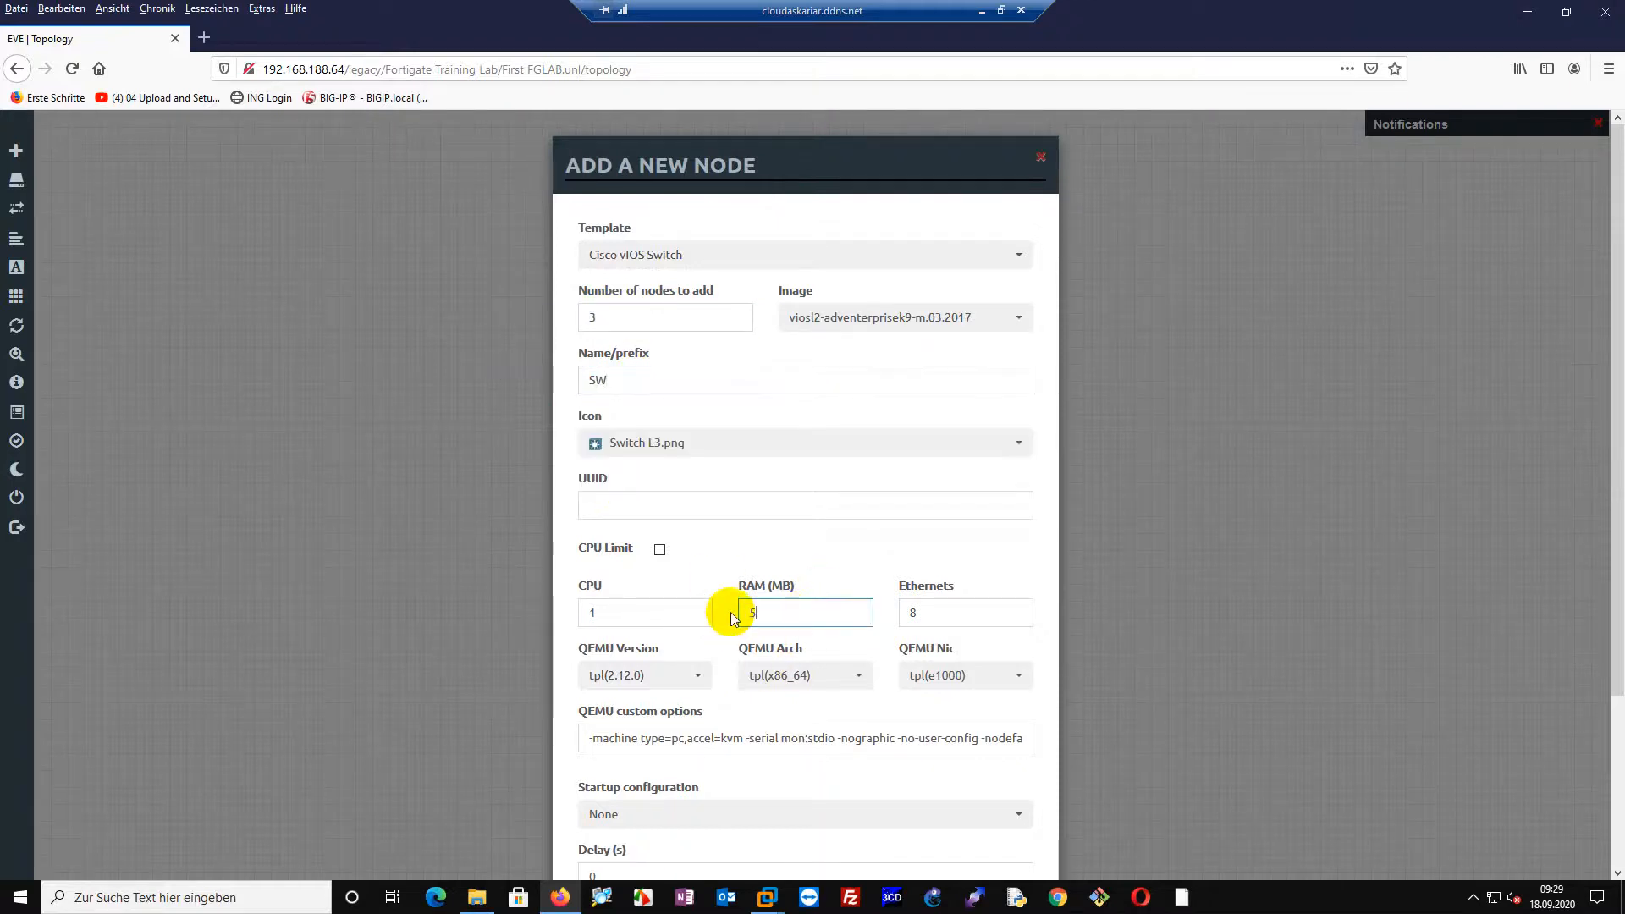
type("12")
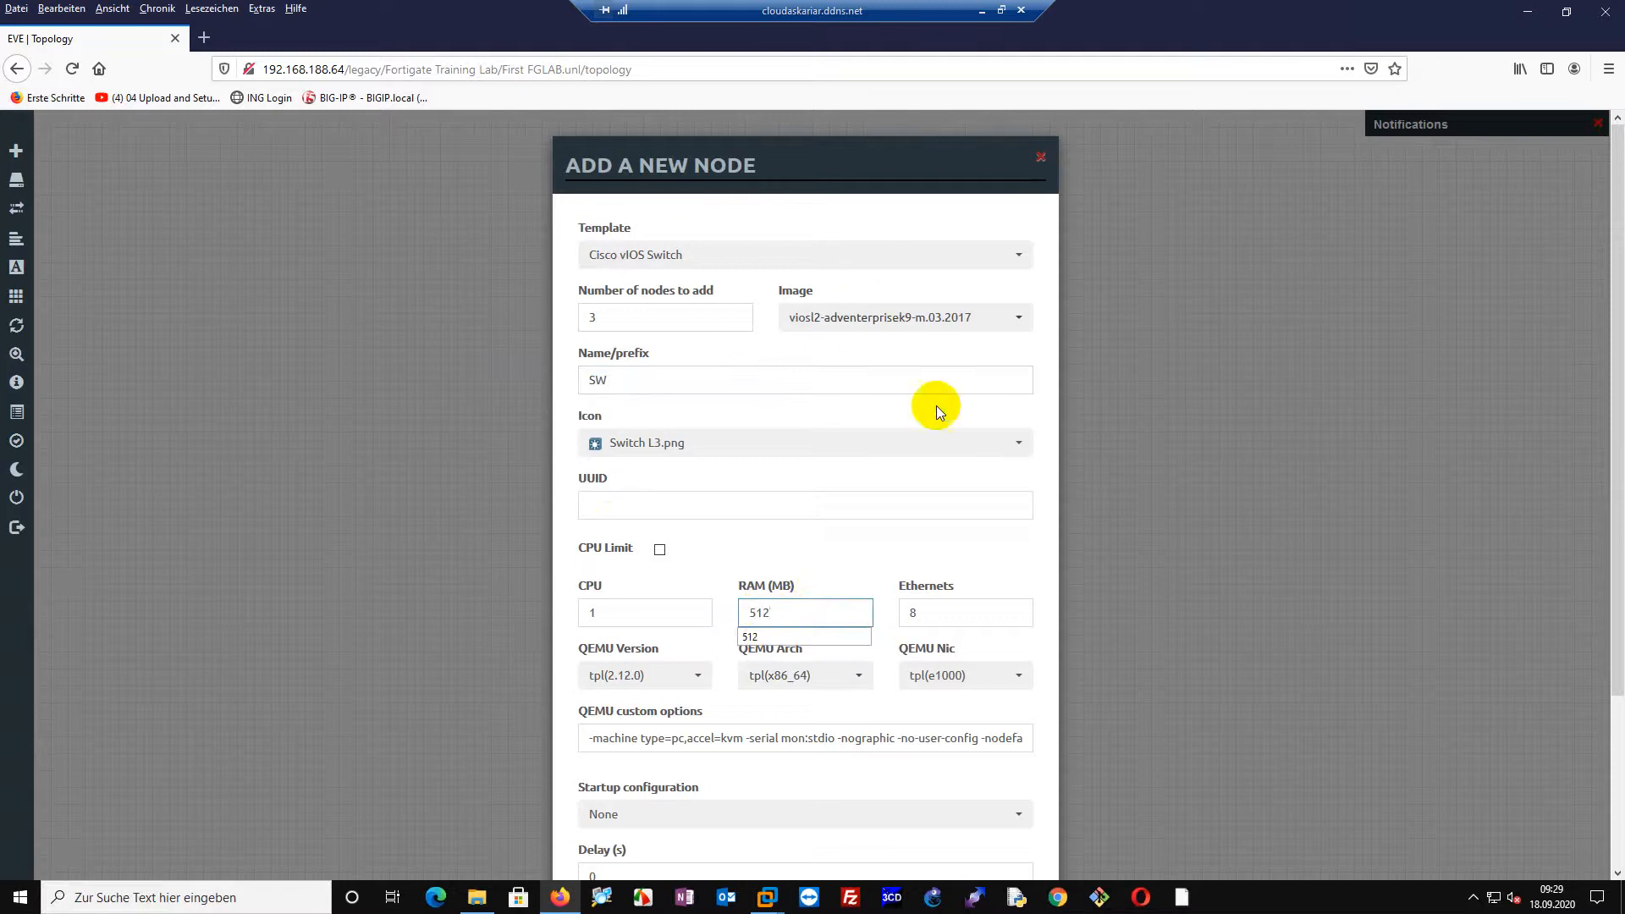
scroll(936, 405, "down", 3)
left_click(721, 827)
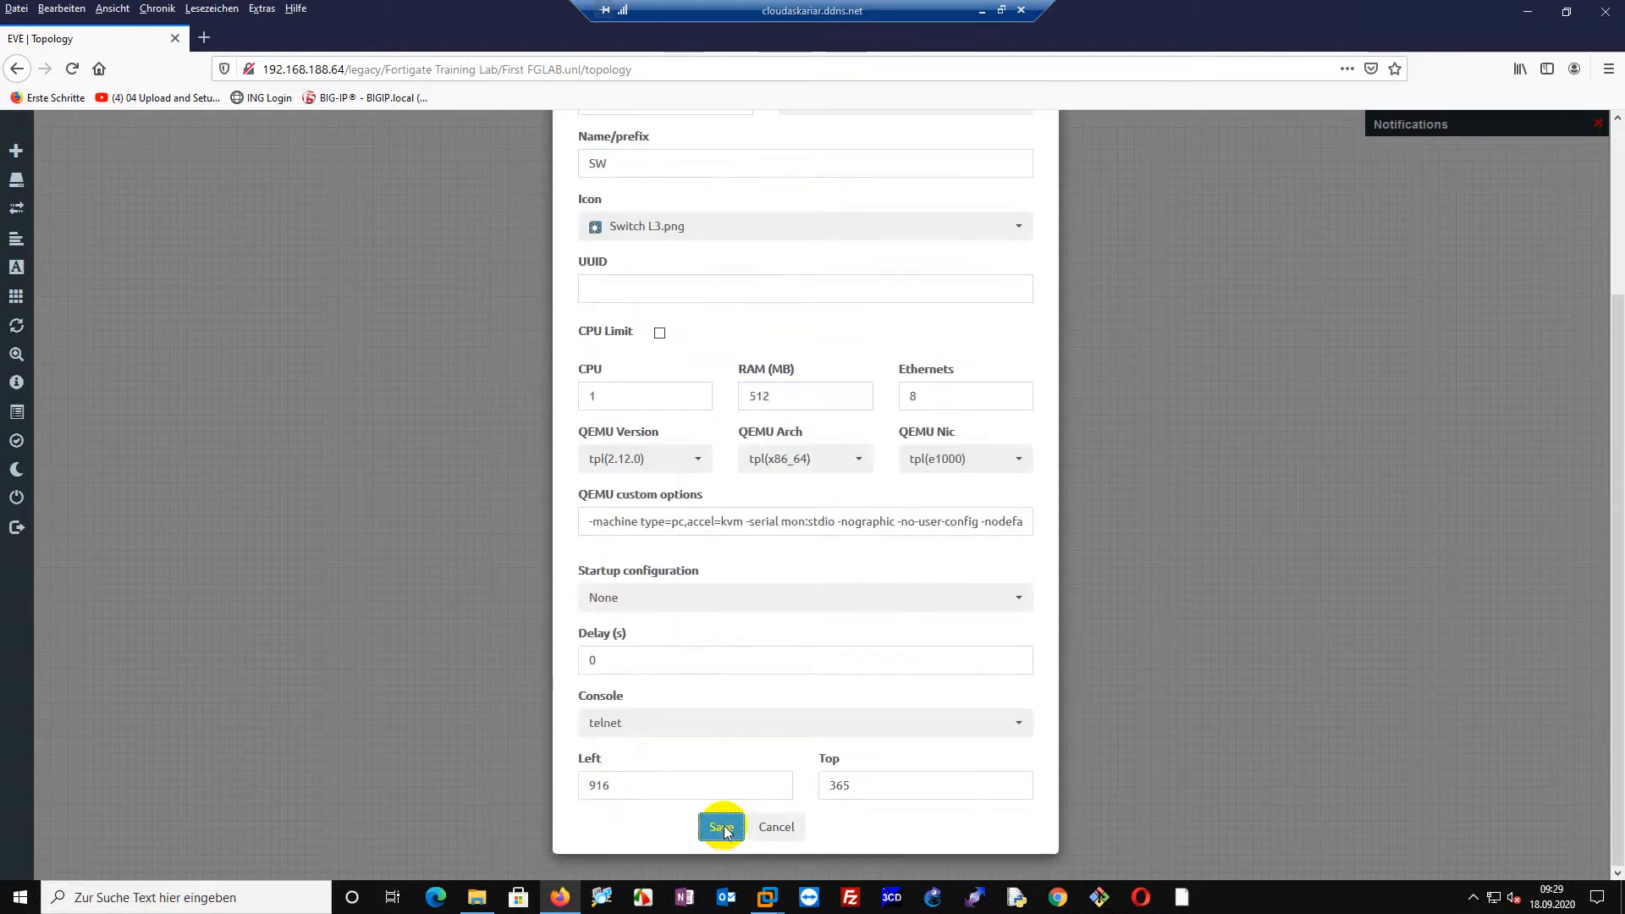
left_click_drag(833, 447, 595, 420)
left_click(699, 551)
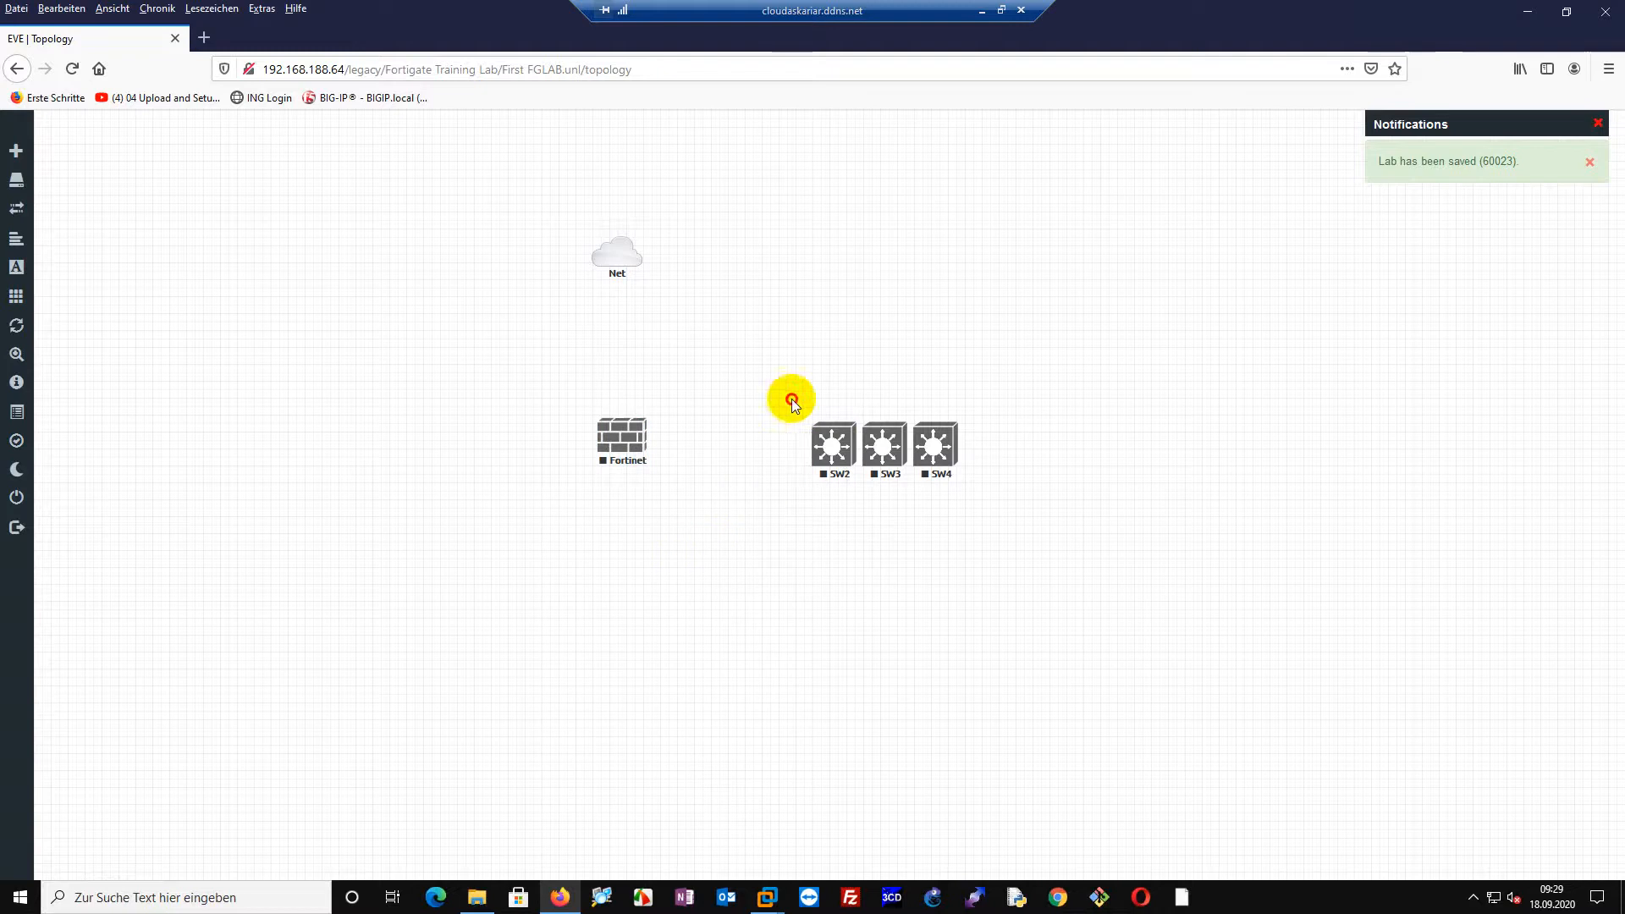
left_click_drag(791, 399, 1038, 515)
left_click(842, 481)
left_click_drag(833, 437, 801, 520)
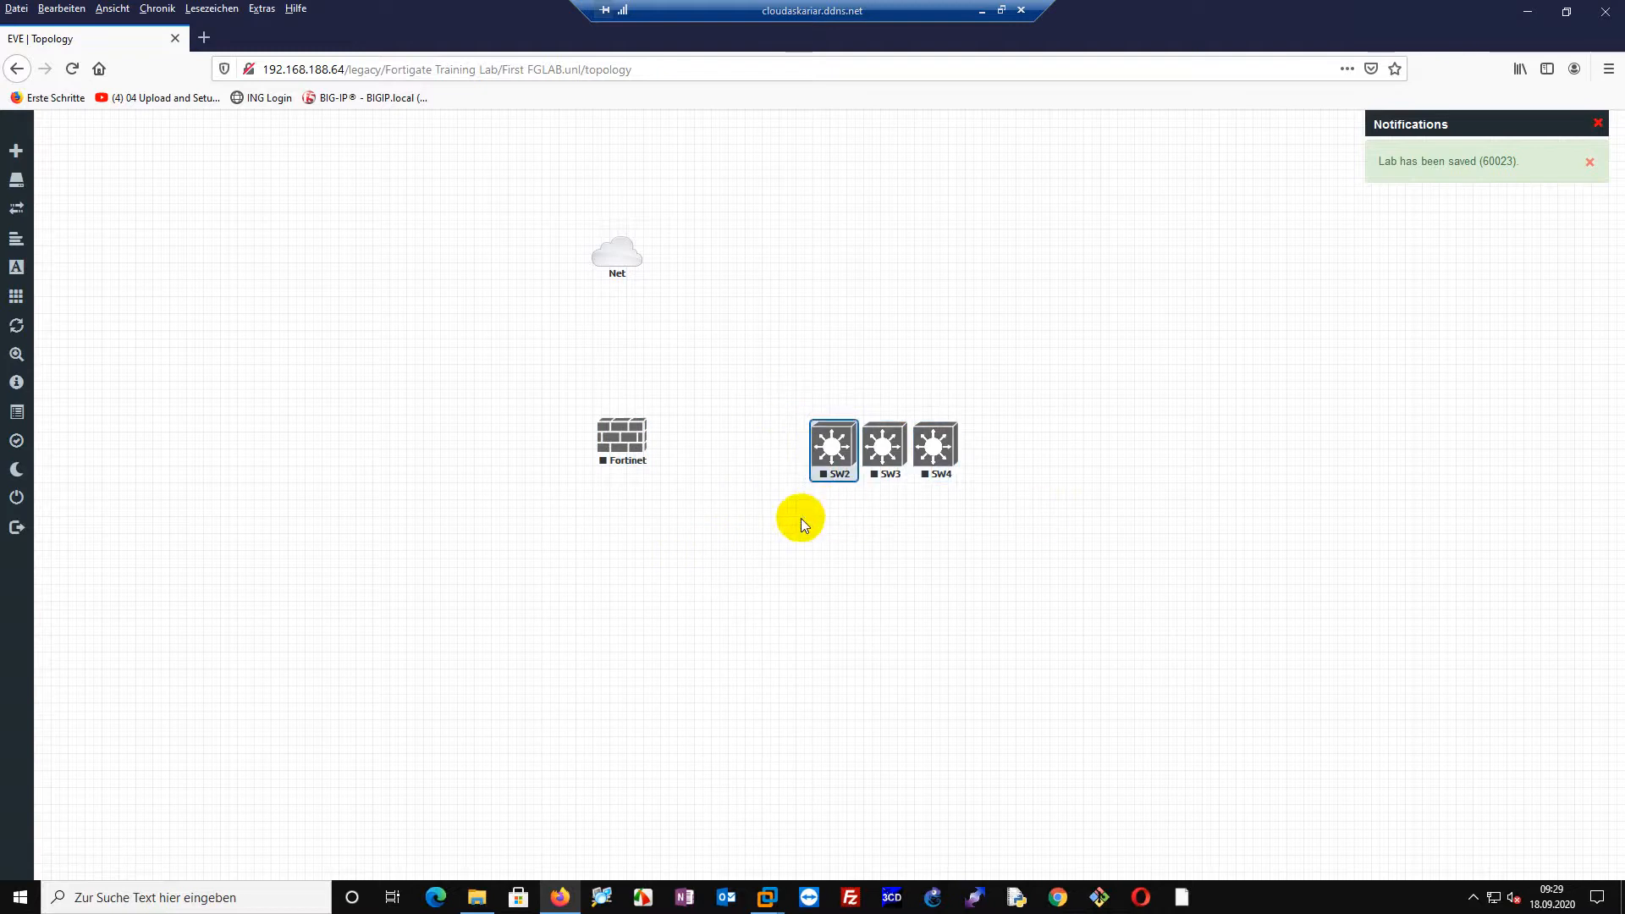
left_click(802, 516)
Arrange the switches around the Fortinet firewall: SW2 between it and the Net cloud, SW3 to its left, and SW4 to its right.
left_click_drag(835, 457, 623, 353)
left_click_drag(880, 444, 396, 432)
left_click_drag(932, 442, 806, 451)
left_click_drag(635, 428, 621, 452)
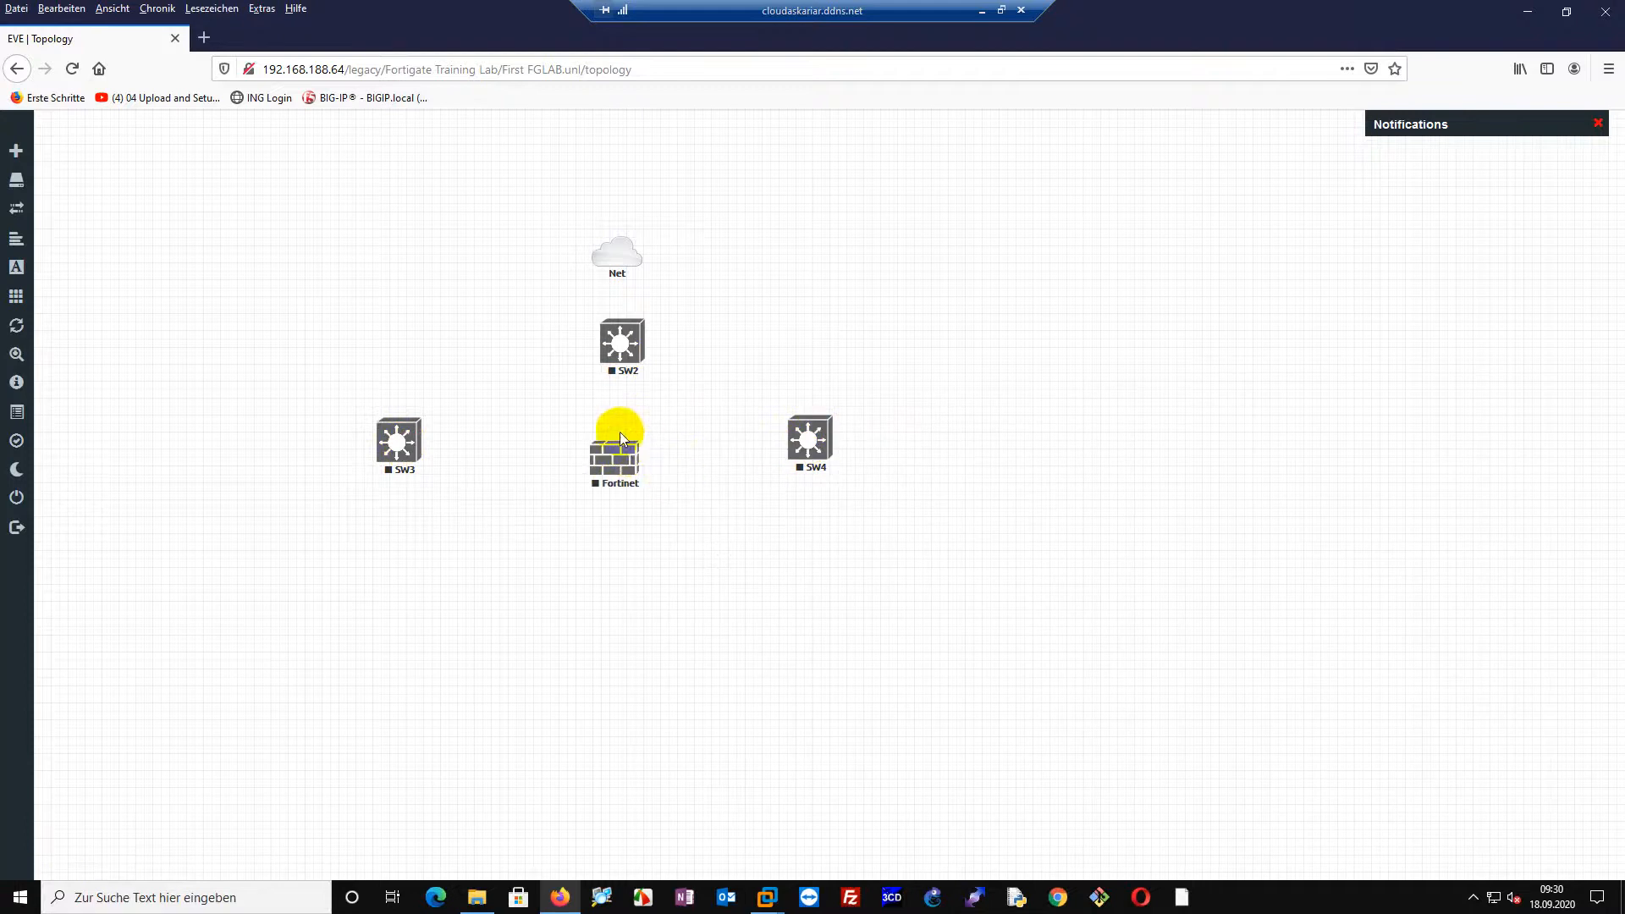
Space out and align the topology with Net, SW2 and Fortinet in a column and SW3, Fortinet and SW4 in a row.
left_click_drag(622, 247, 617, 170)
mouse_move(624, 342)
left_mouse_down()
mouse_move(598, 337)
mouse_move(616, 344)
left_mouse_up()
left_click_drag(613, 457, 608, 468)
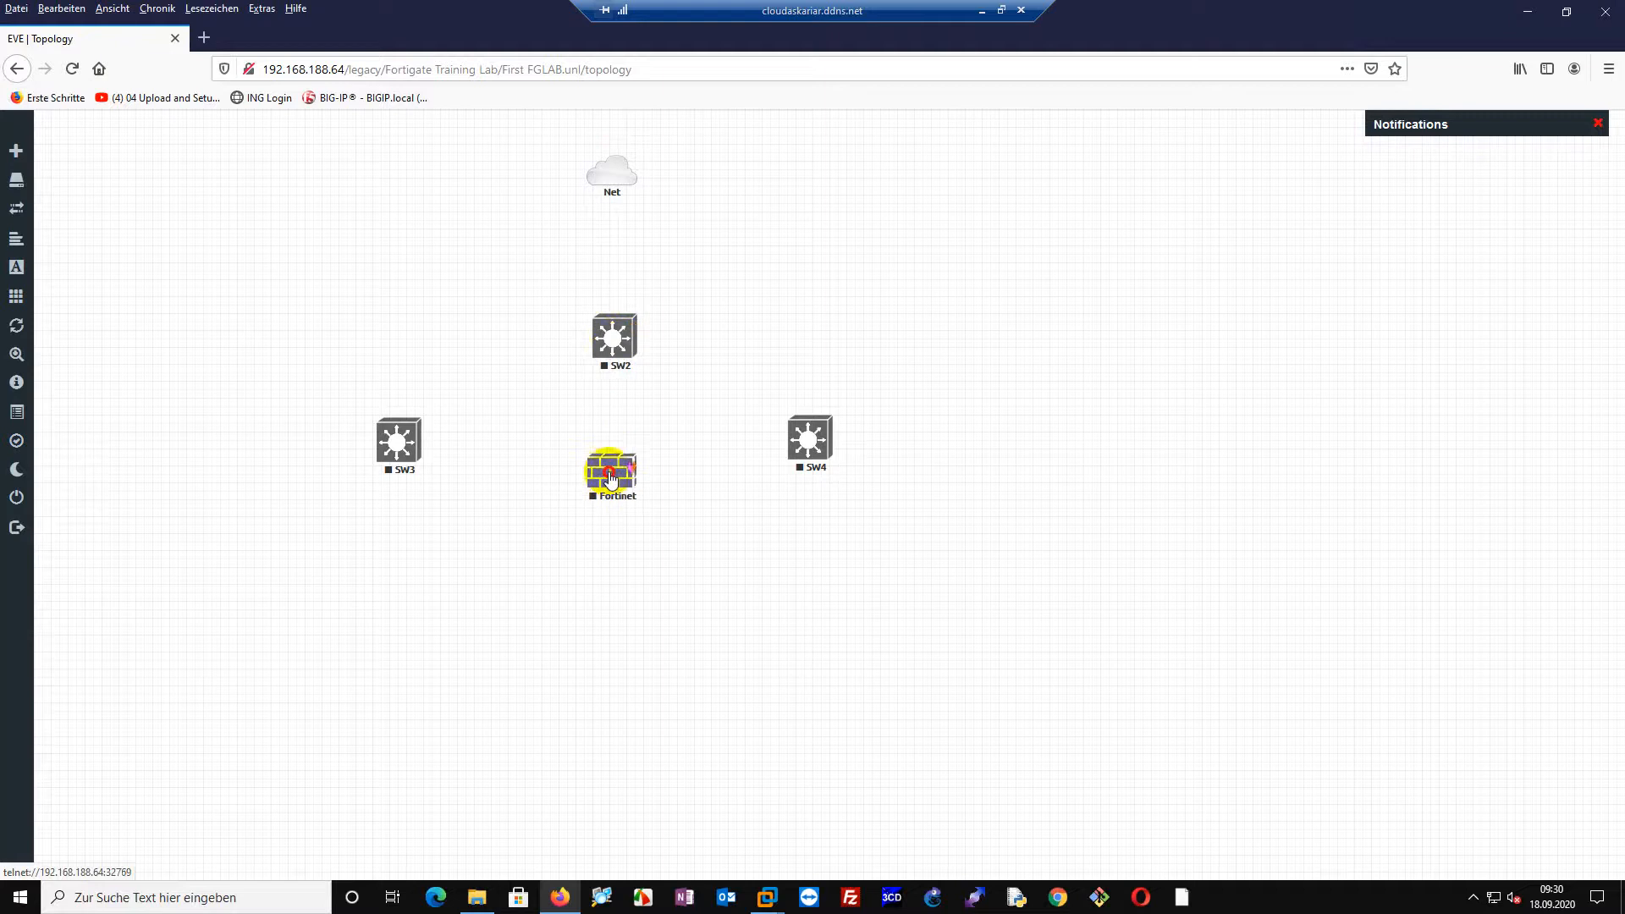
left_click_drag(809, 454, 811, 484)
left_click_drag(396, 446, 404, 475)
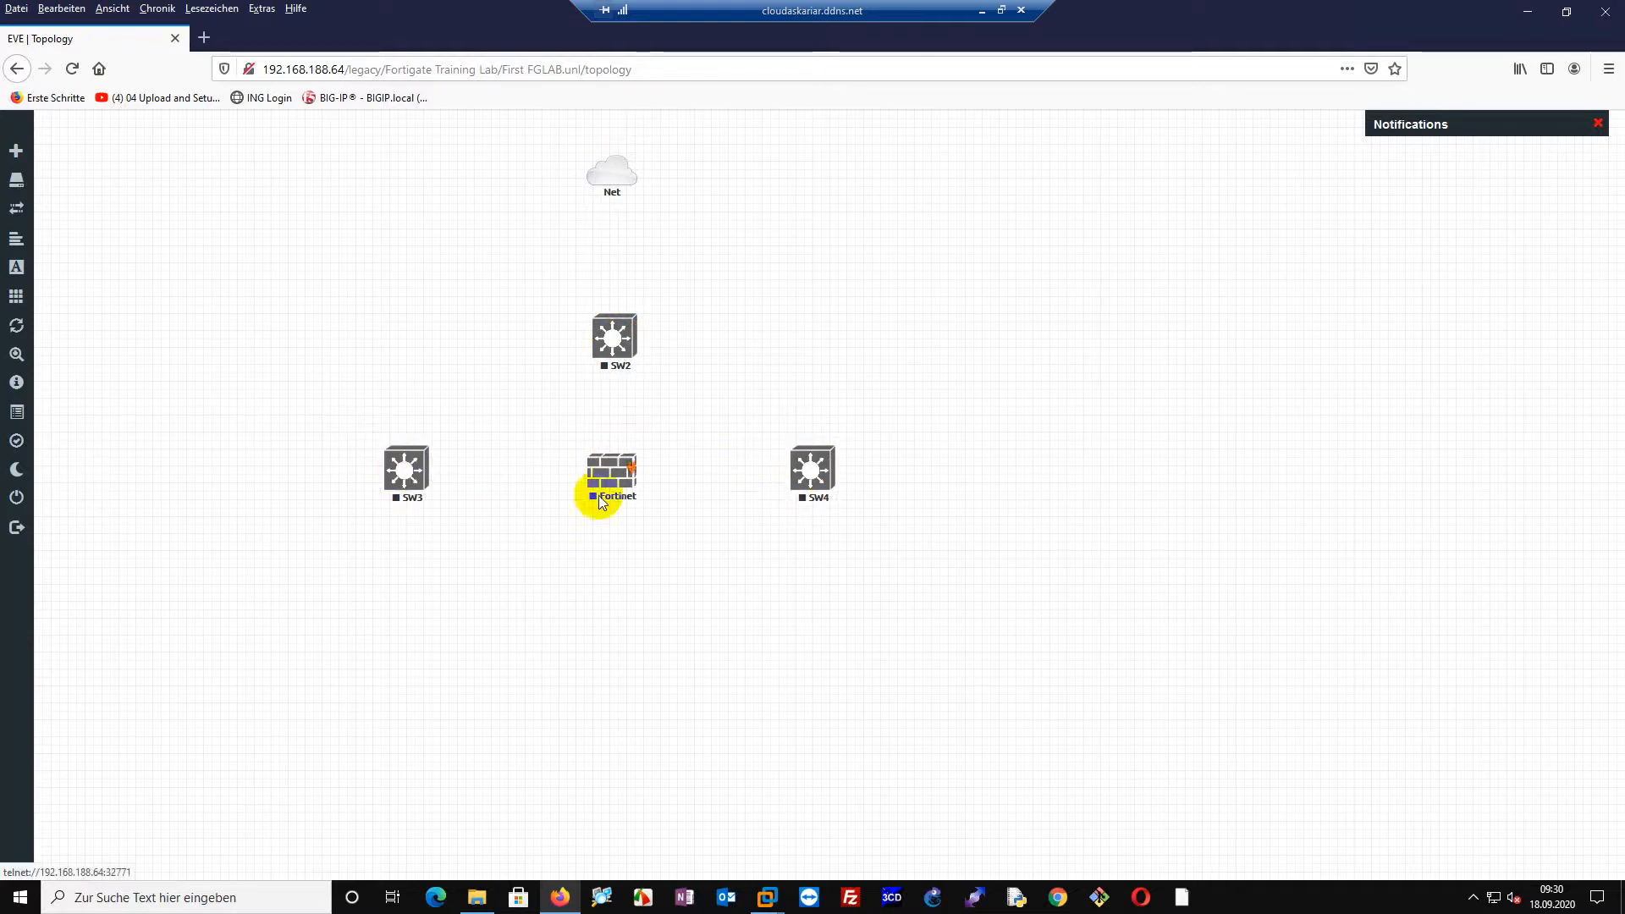
left_click_drag(611, 482, 614, 491)
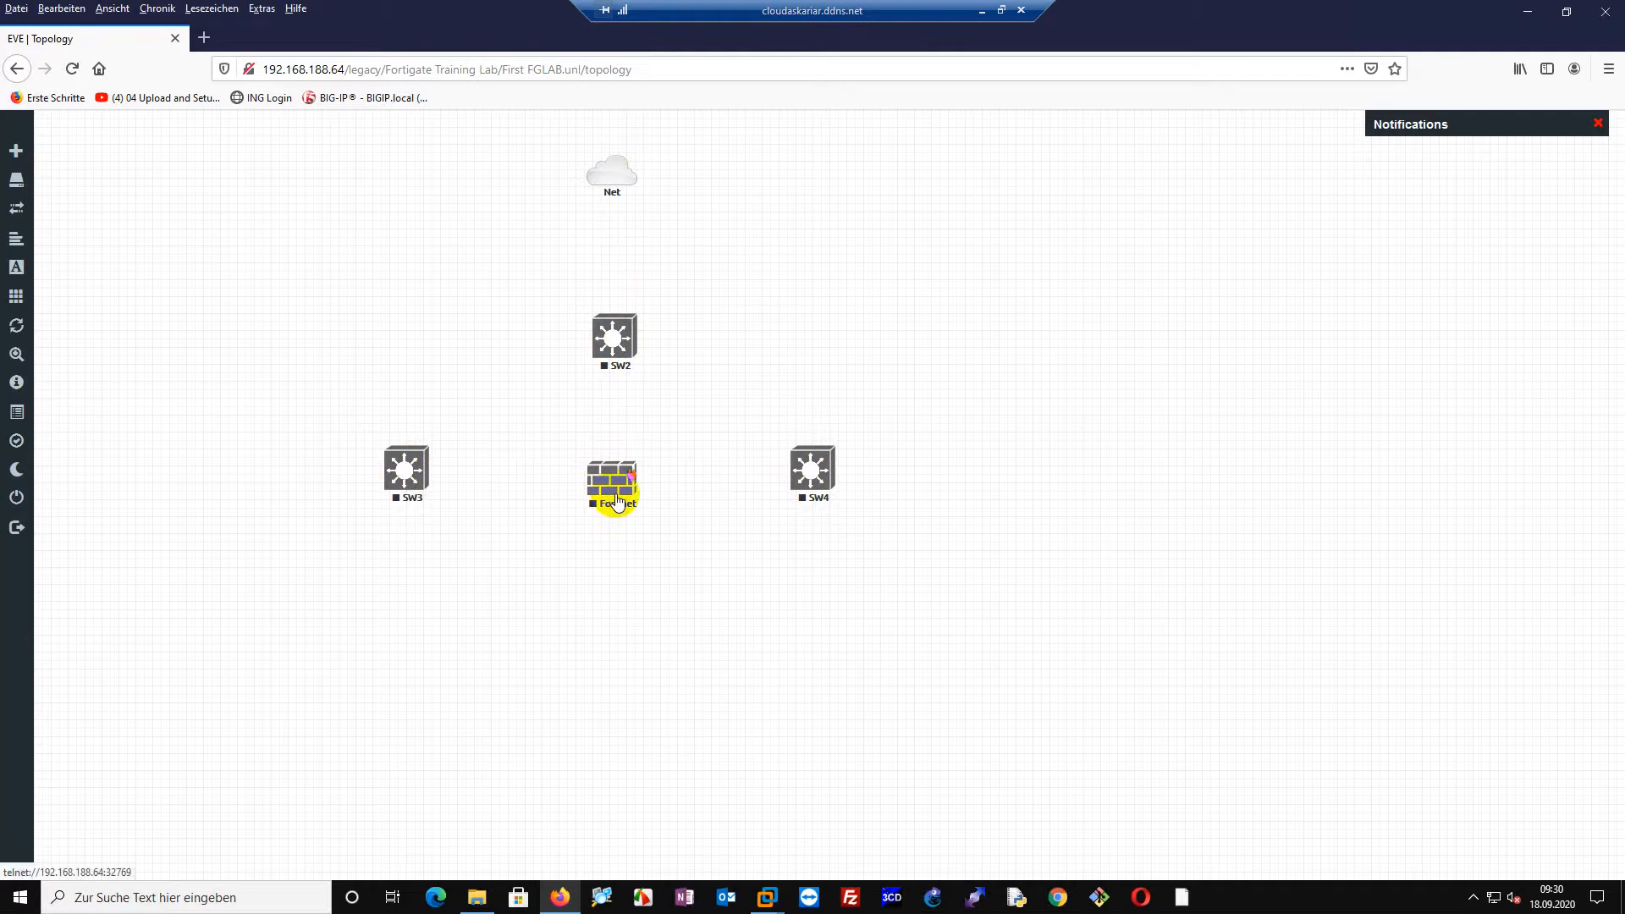
Connect the Net cloud to SW2 on Gi0/0, and connect SW2 Gi0/1 to Fortinet port1.
left_click_drag(632, 170, 616, 335)
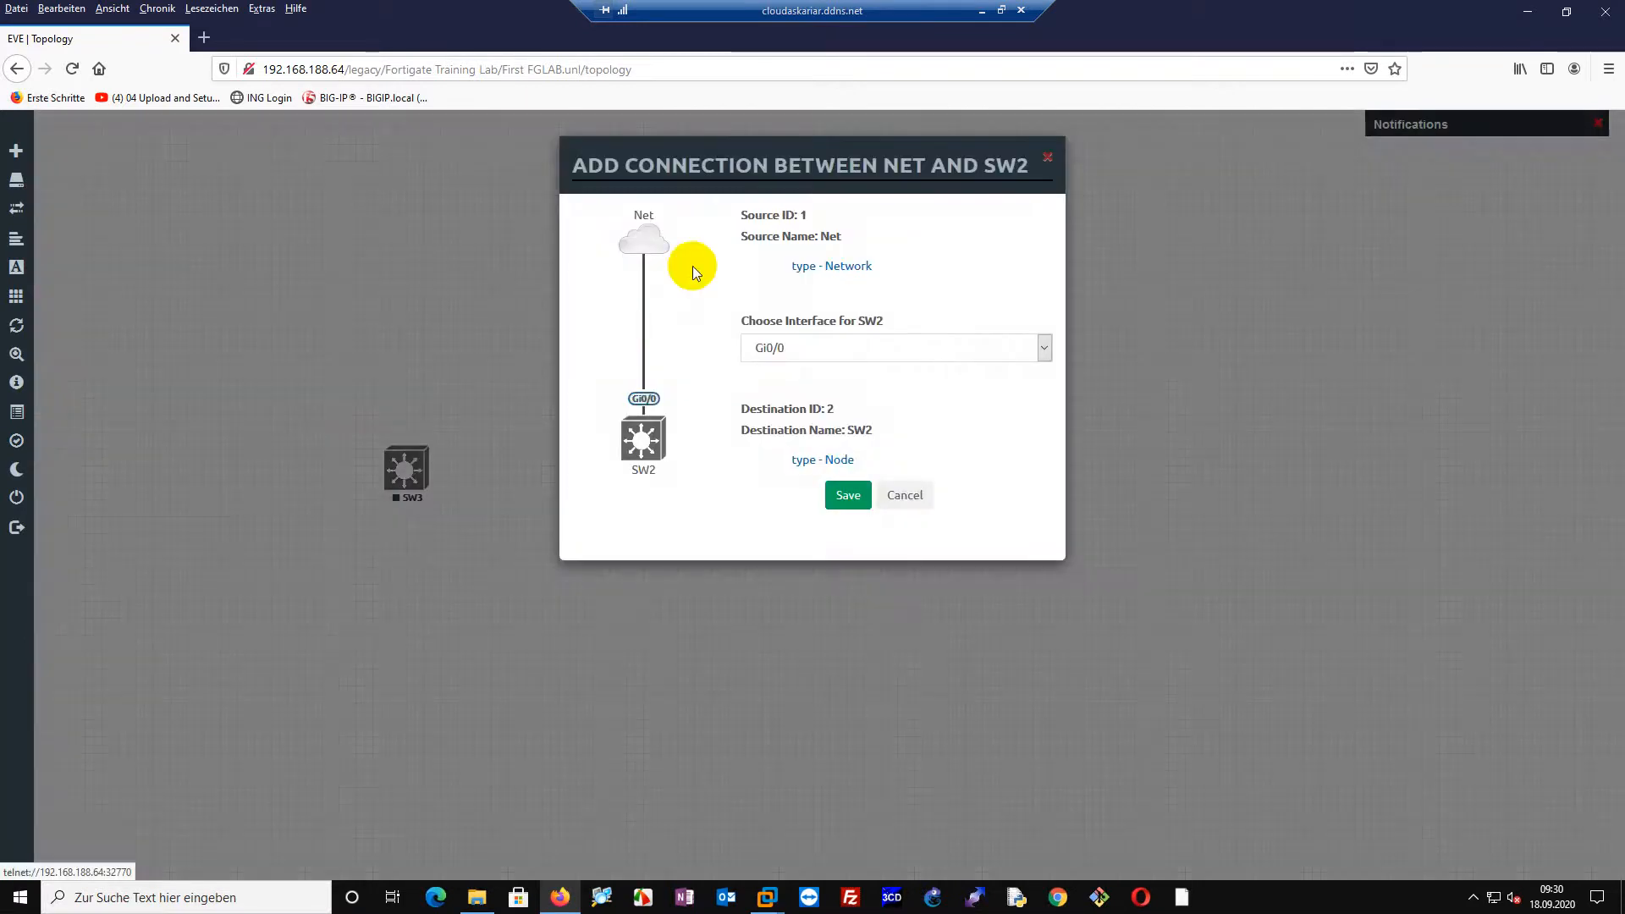
left_click(847, 495)
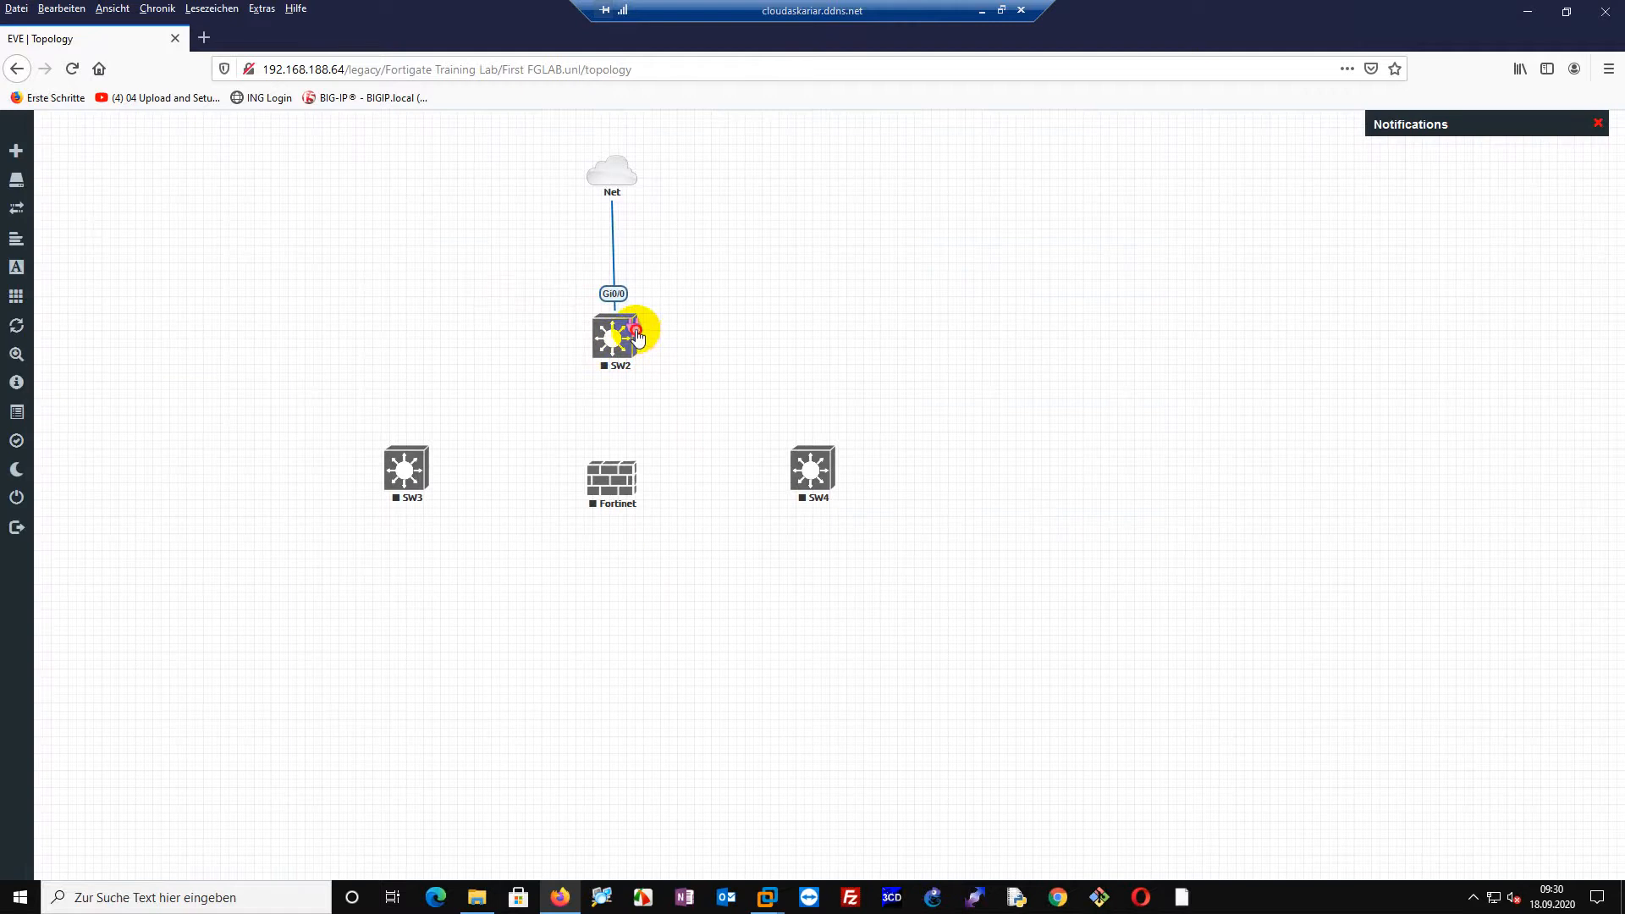
left_click_drag(633, 329, 616, 480)
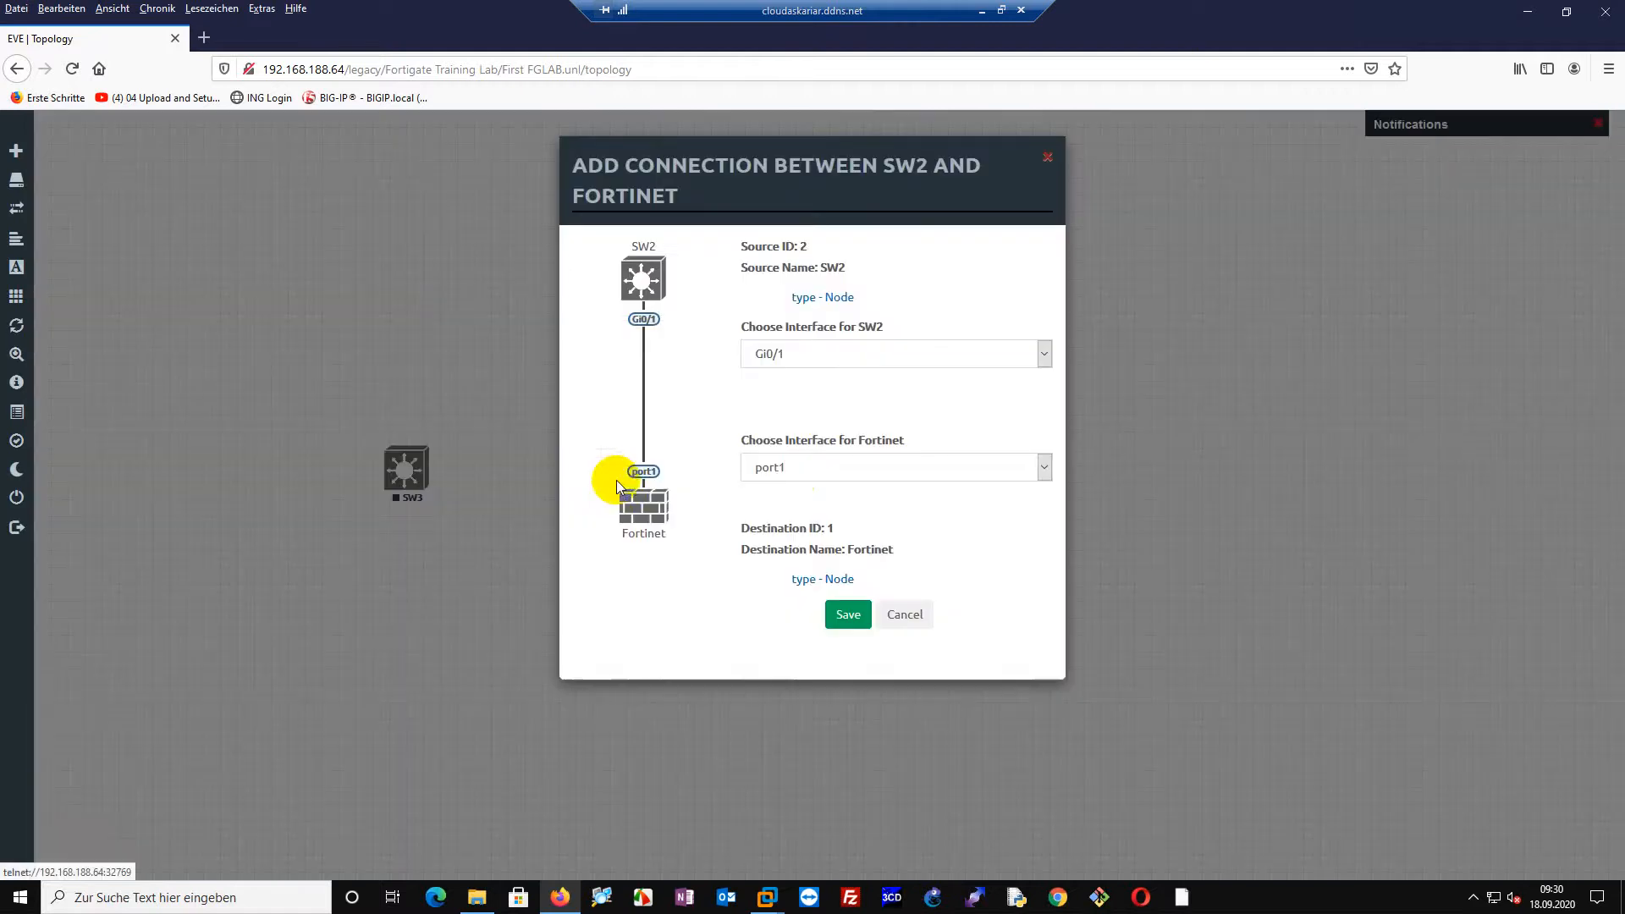
left_click(847, 625)
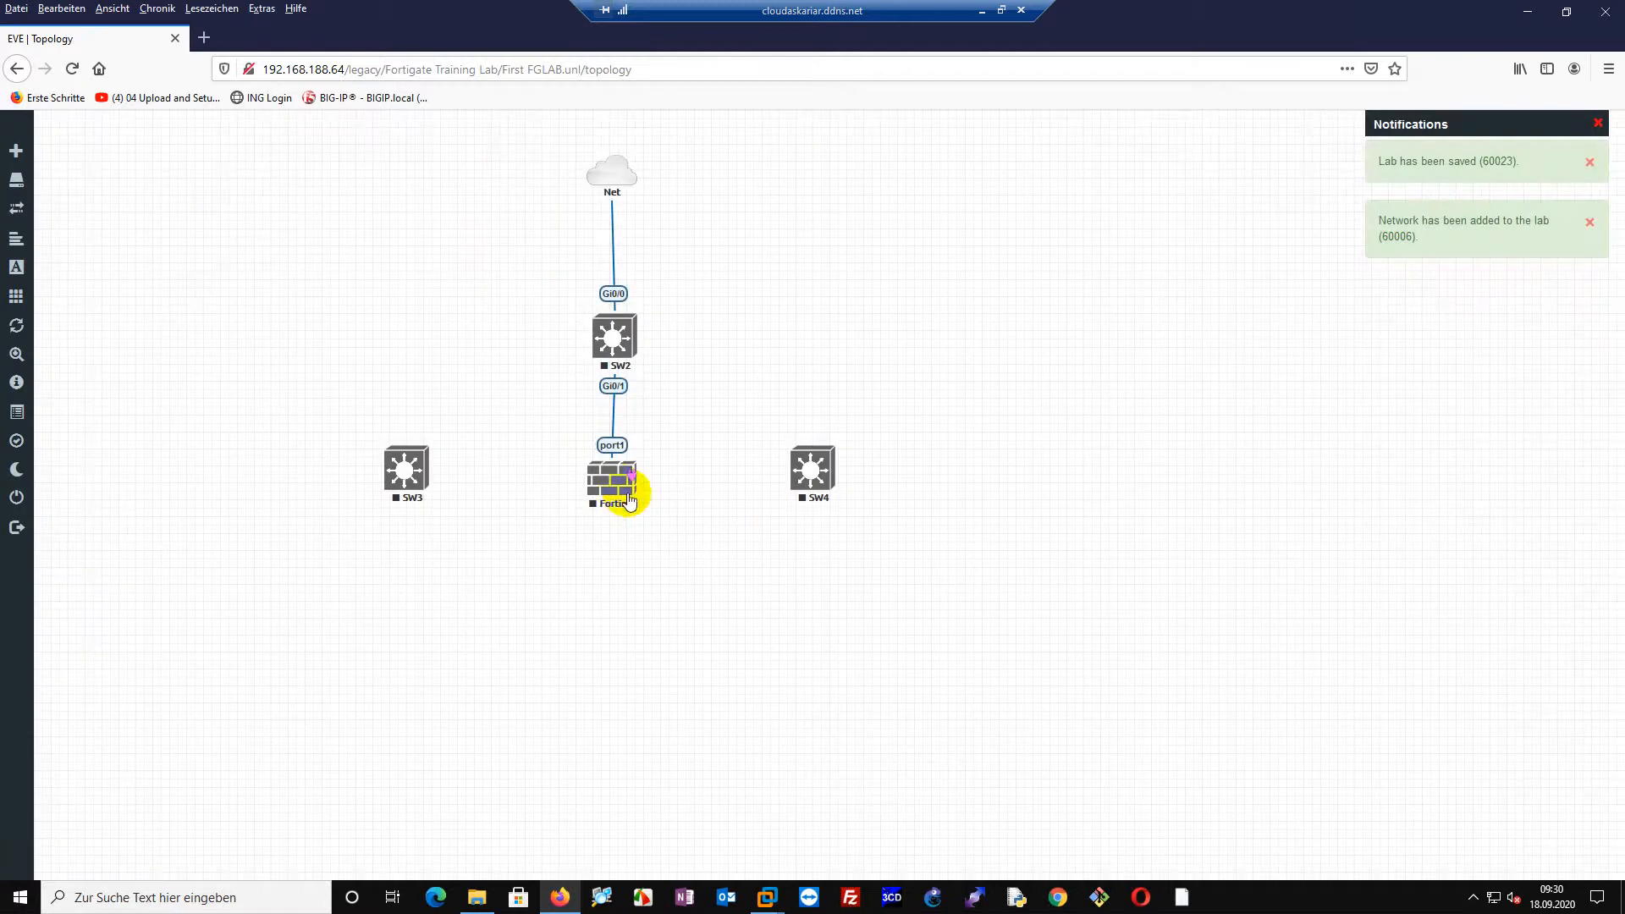
Connect Fortinet port2 to SW3 Gi0/0 and Fortinet port3 to SW4 Gi0/0.
left_click_drag(627, 491, 403, 475)
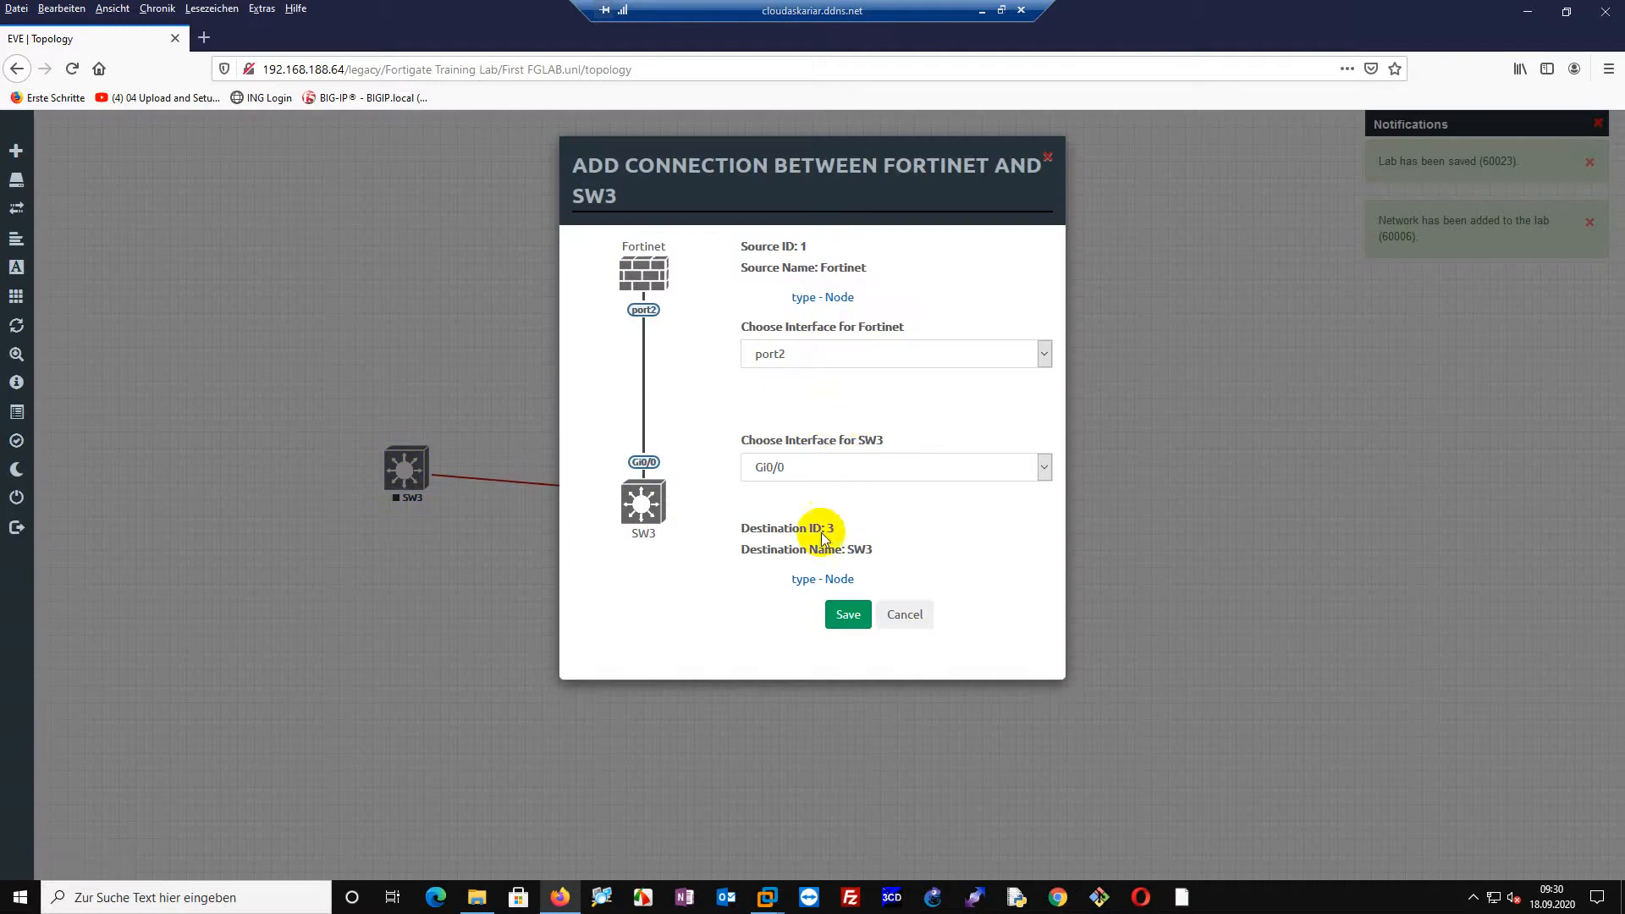
left_click(849, 616)
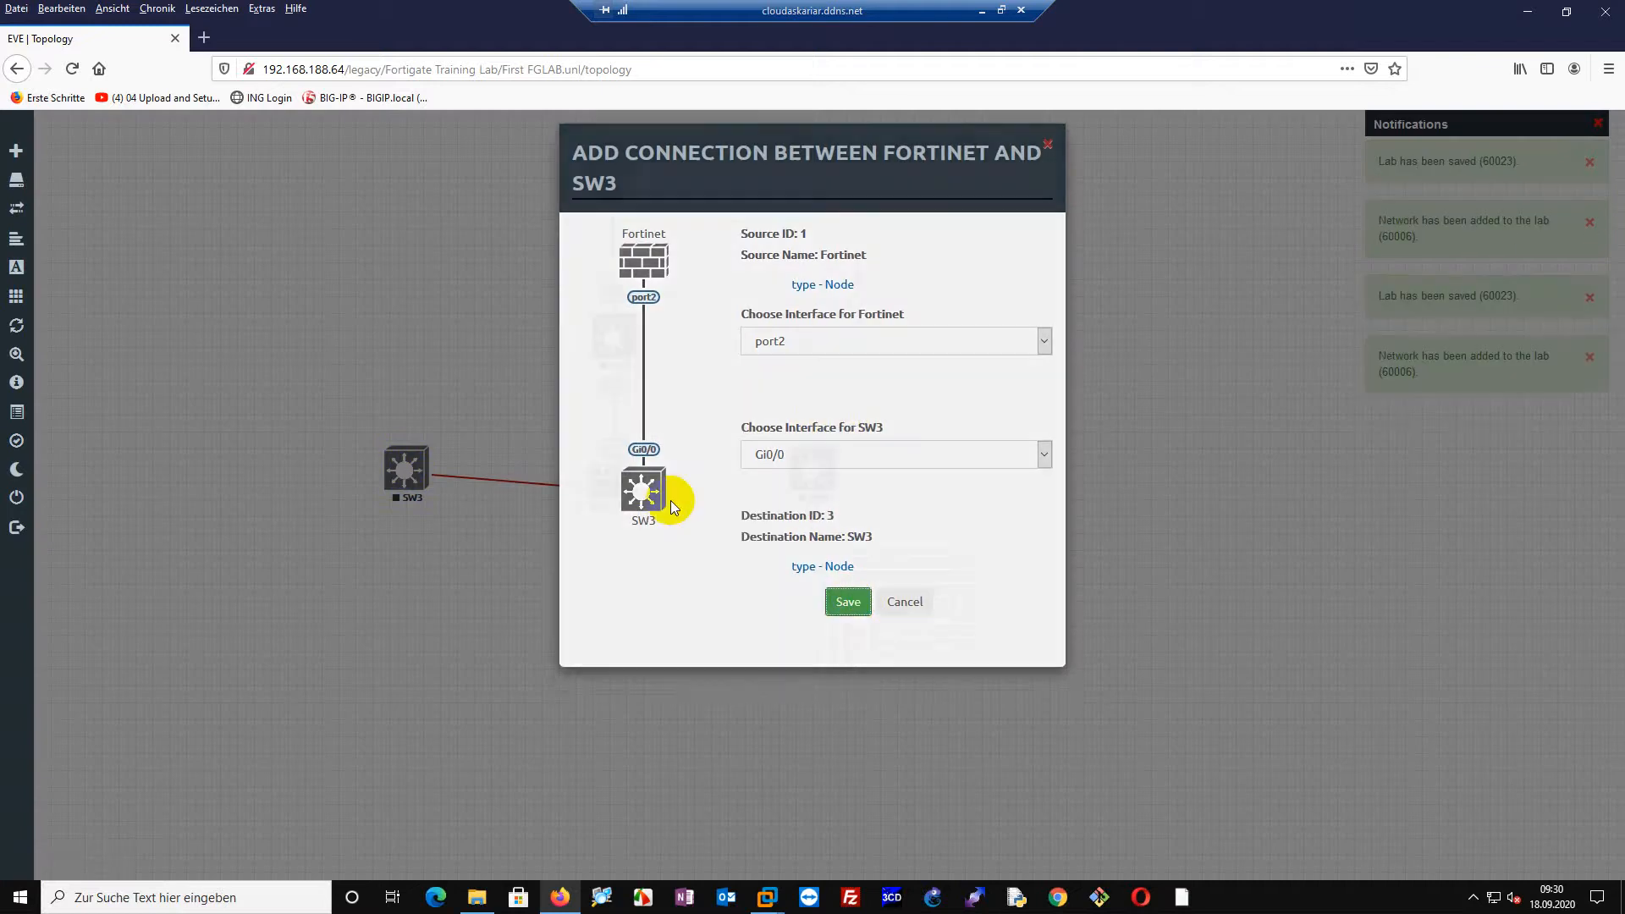
left_click_drag(636, 487, 819, 471)
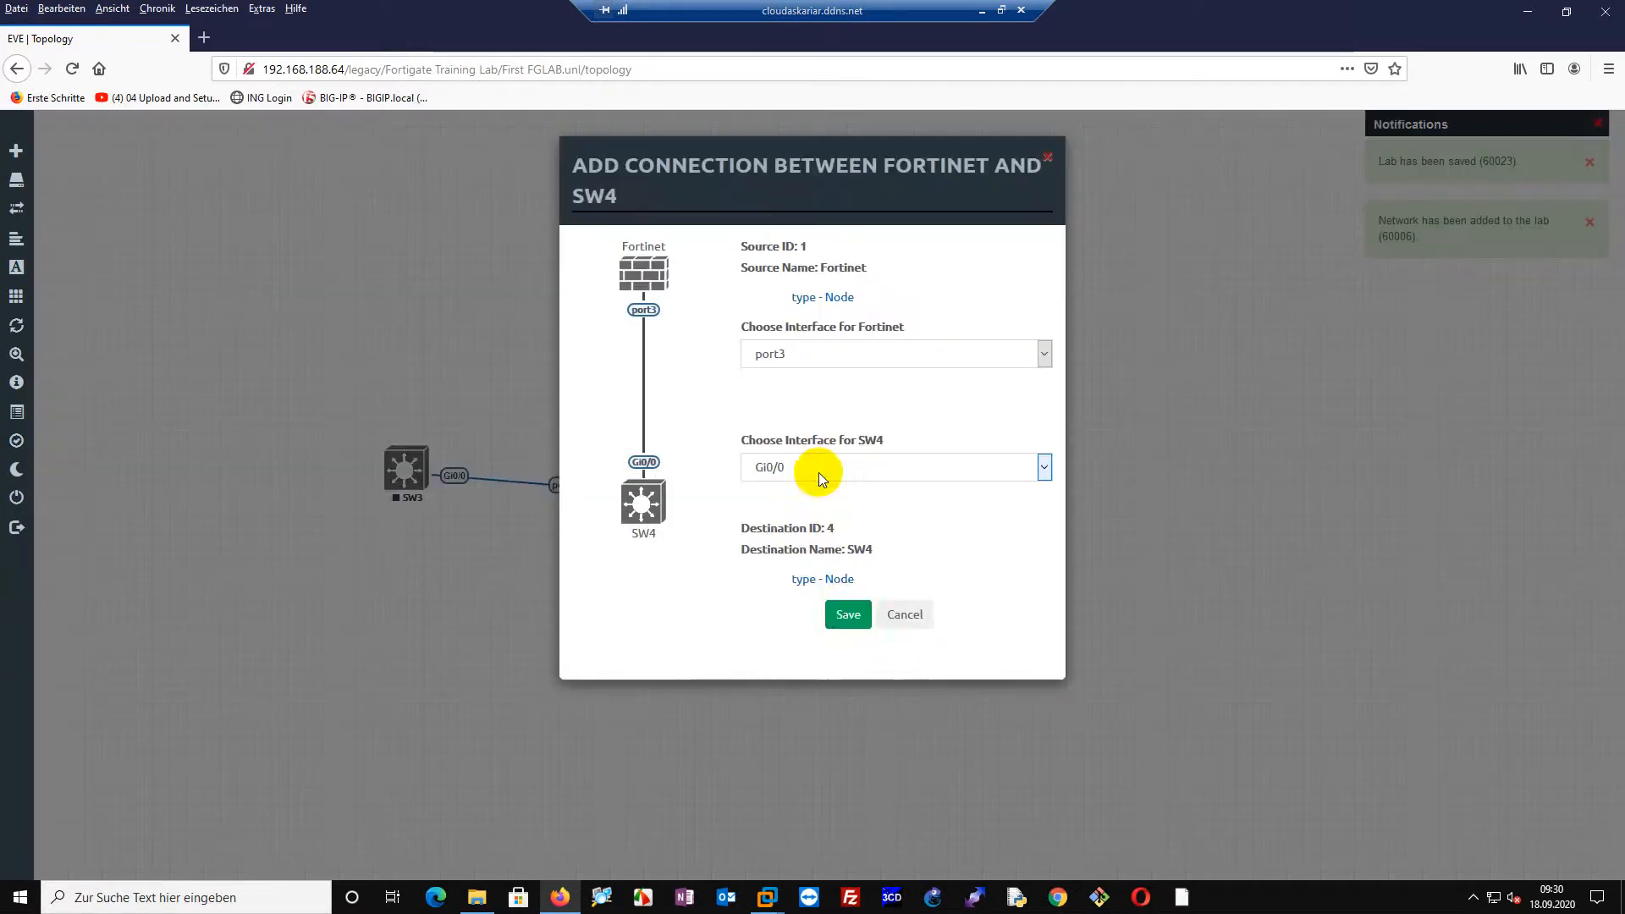
left_click(848, 615)
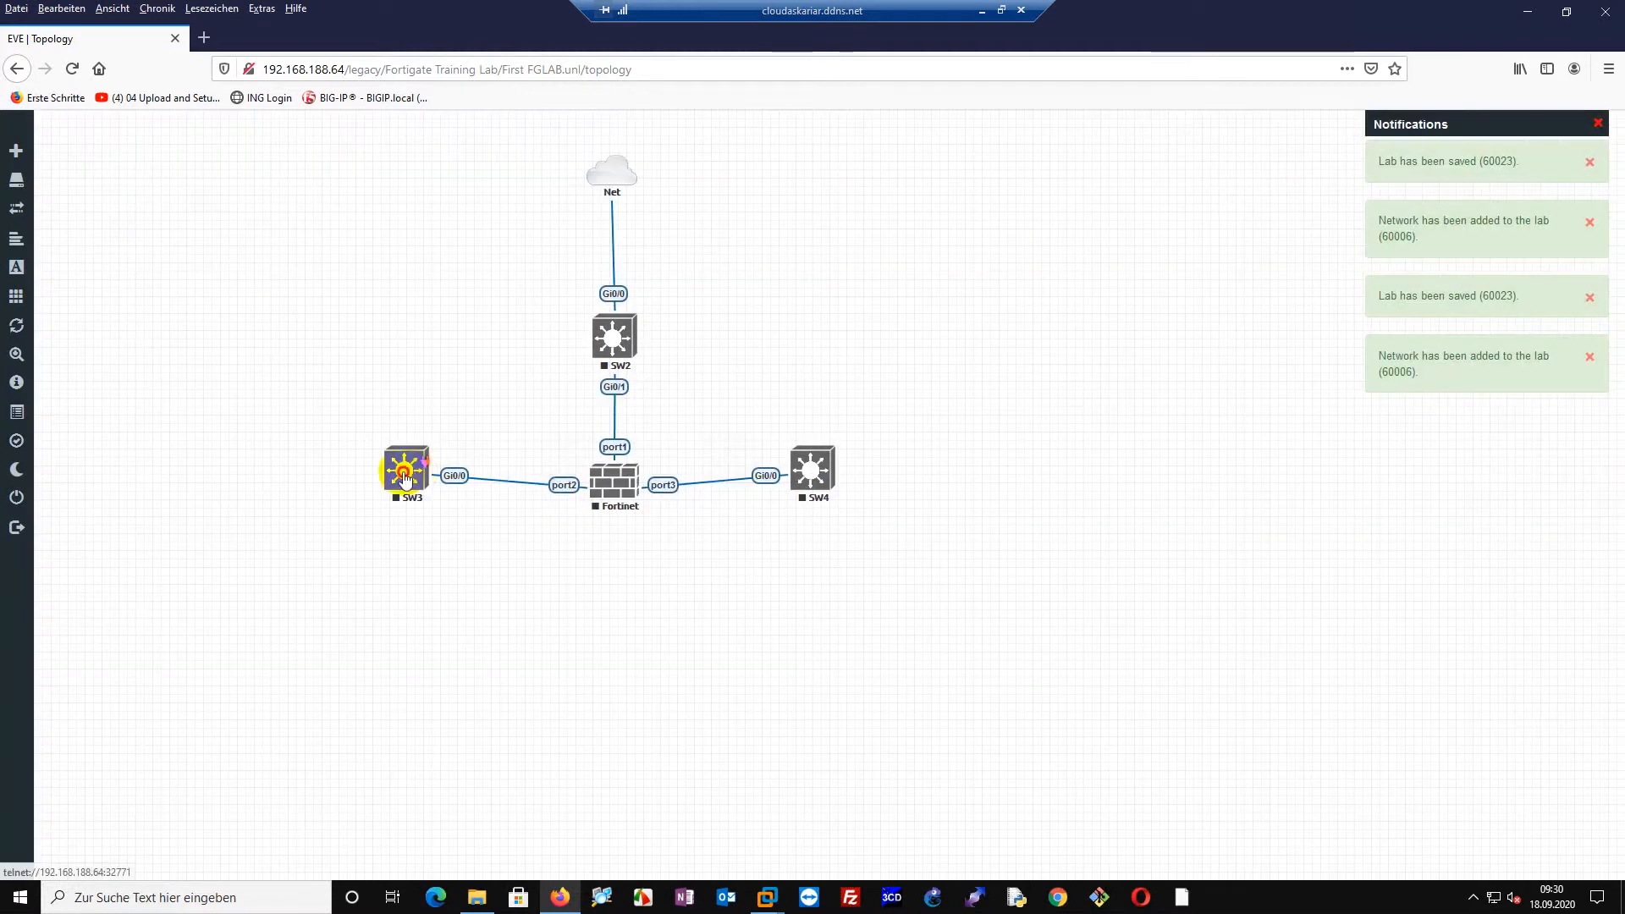
Move SW3 and SW4 outward and level them with the Fortinet firewall.
left_click_drag(415, 471, 389, 473)
left_click_drag(831, 473, 887, 489)
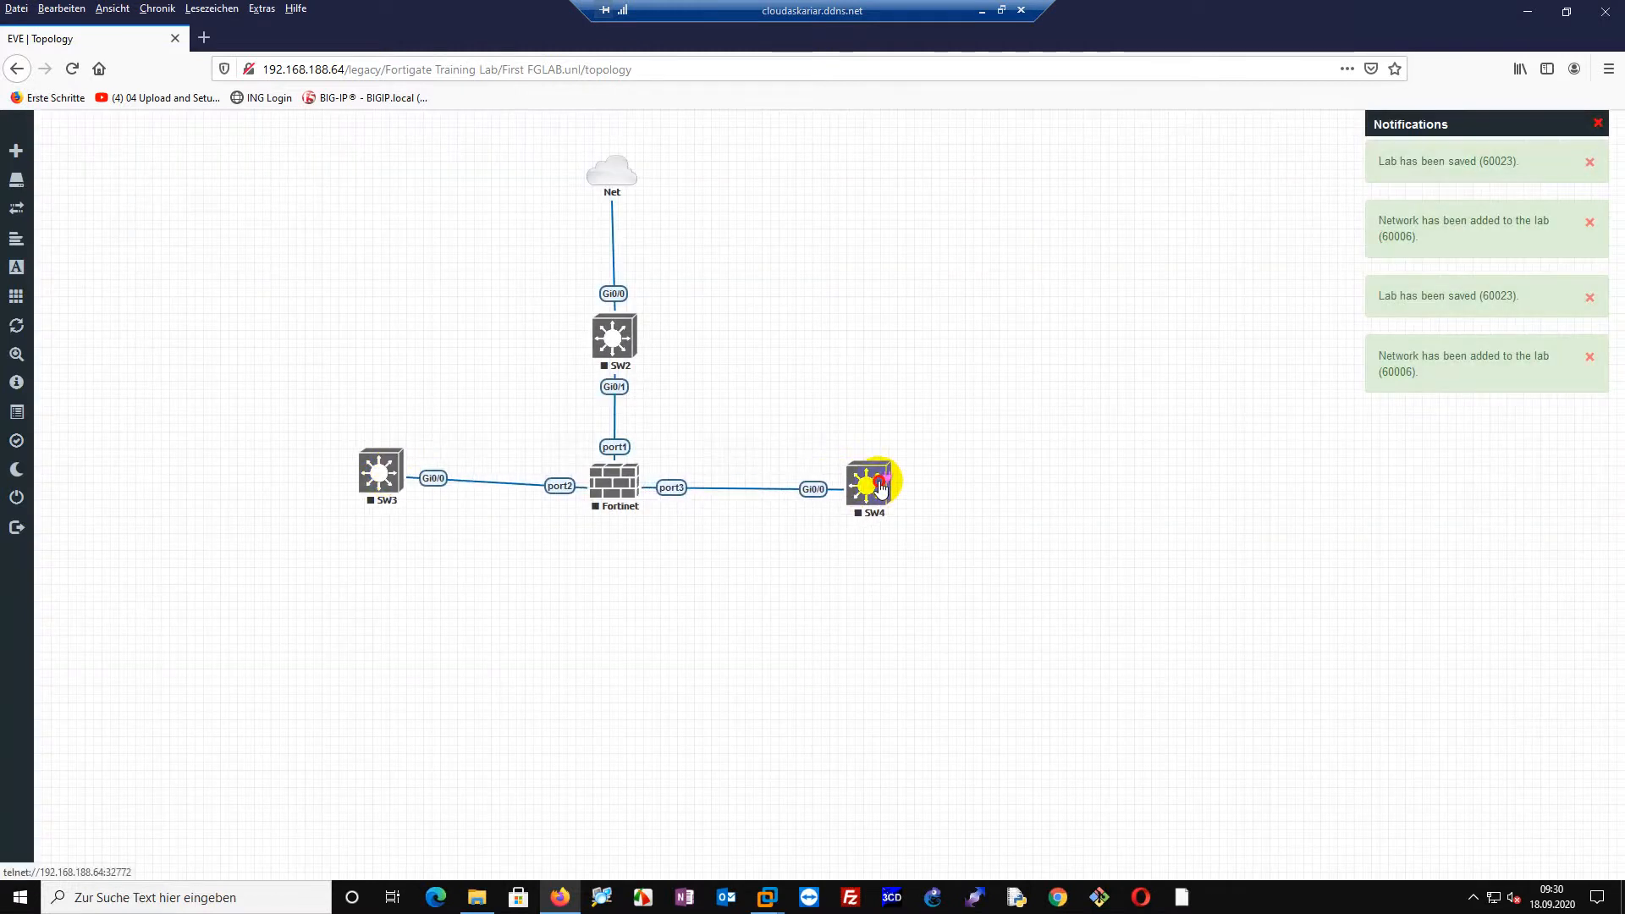
left_click_drag(389, 481, 385, 495)
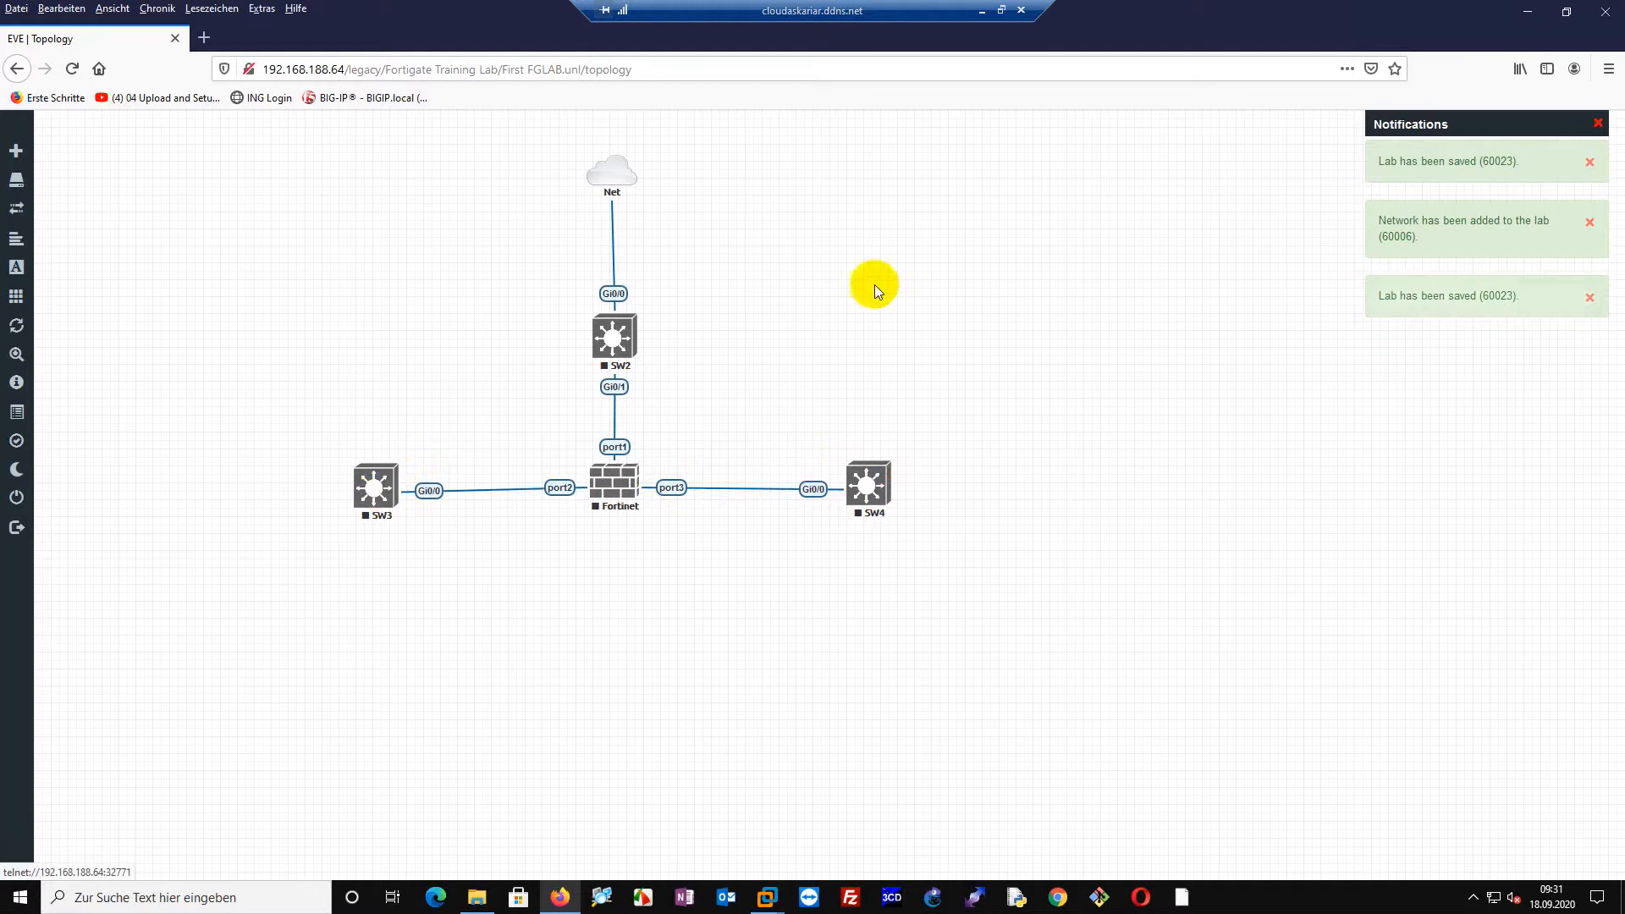
Add a bold red text label WAN and place it to the left of the link between Net and SW2.
right_click(1021, 231)
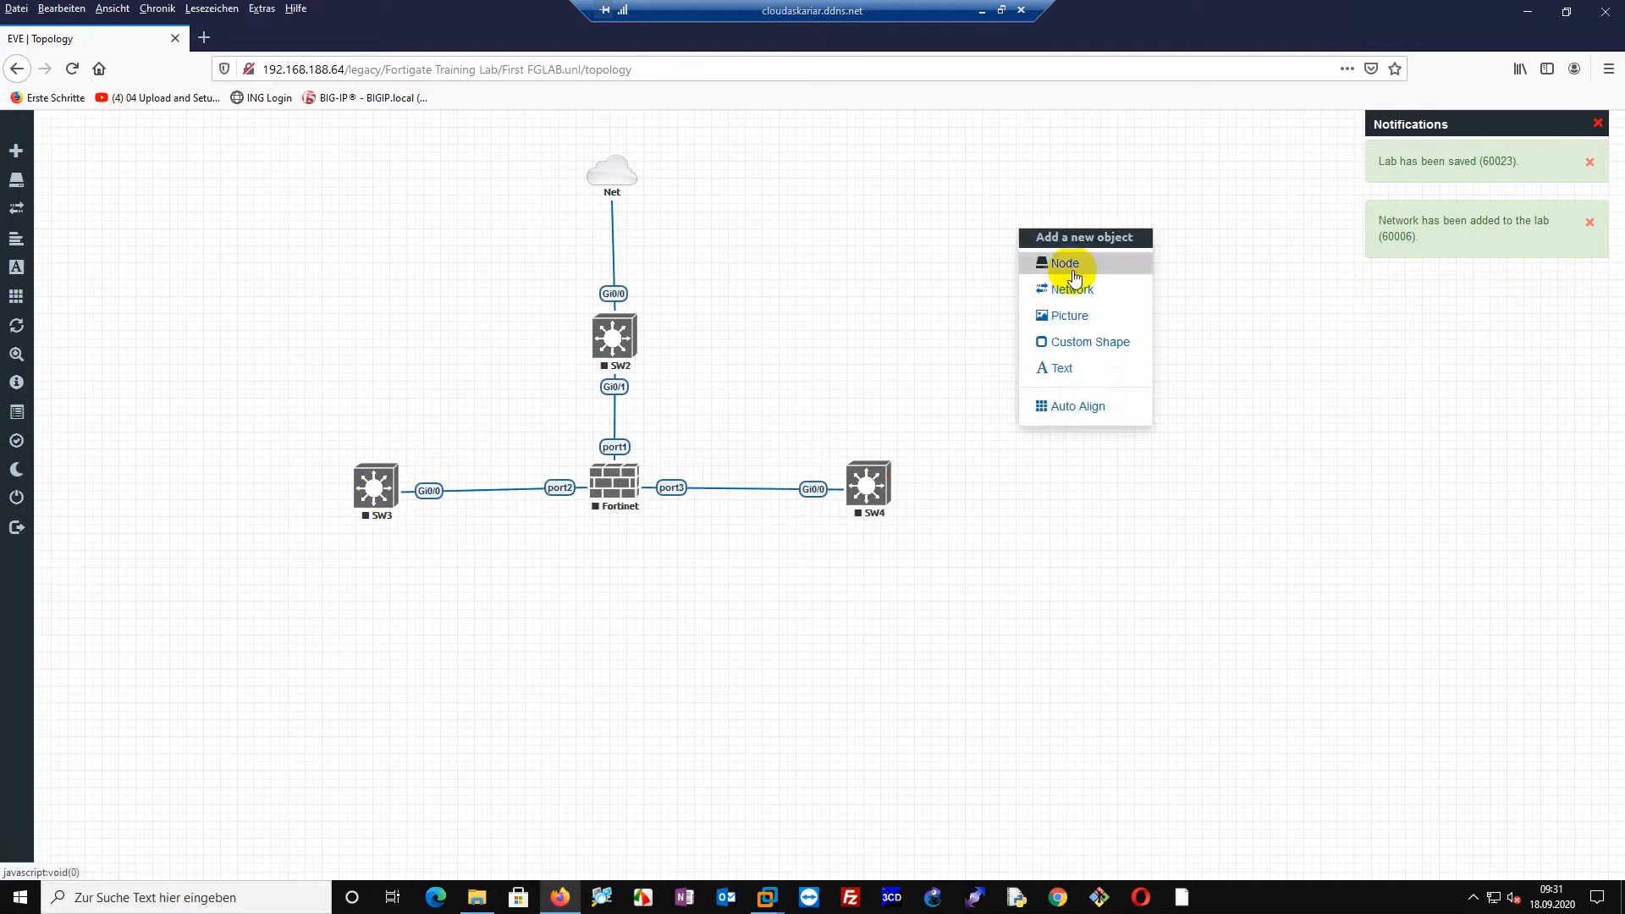
left_click(1068, 367)
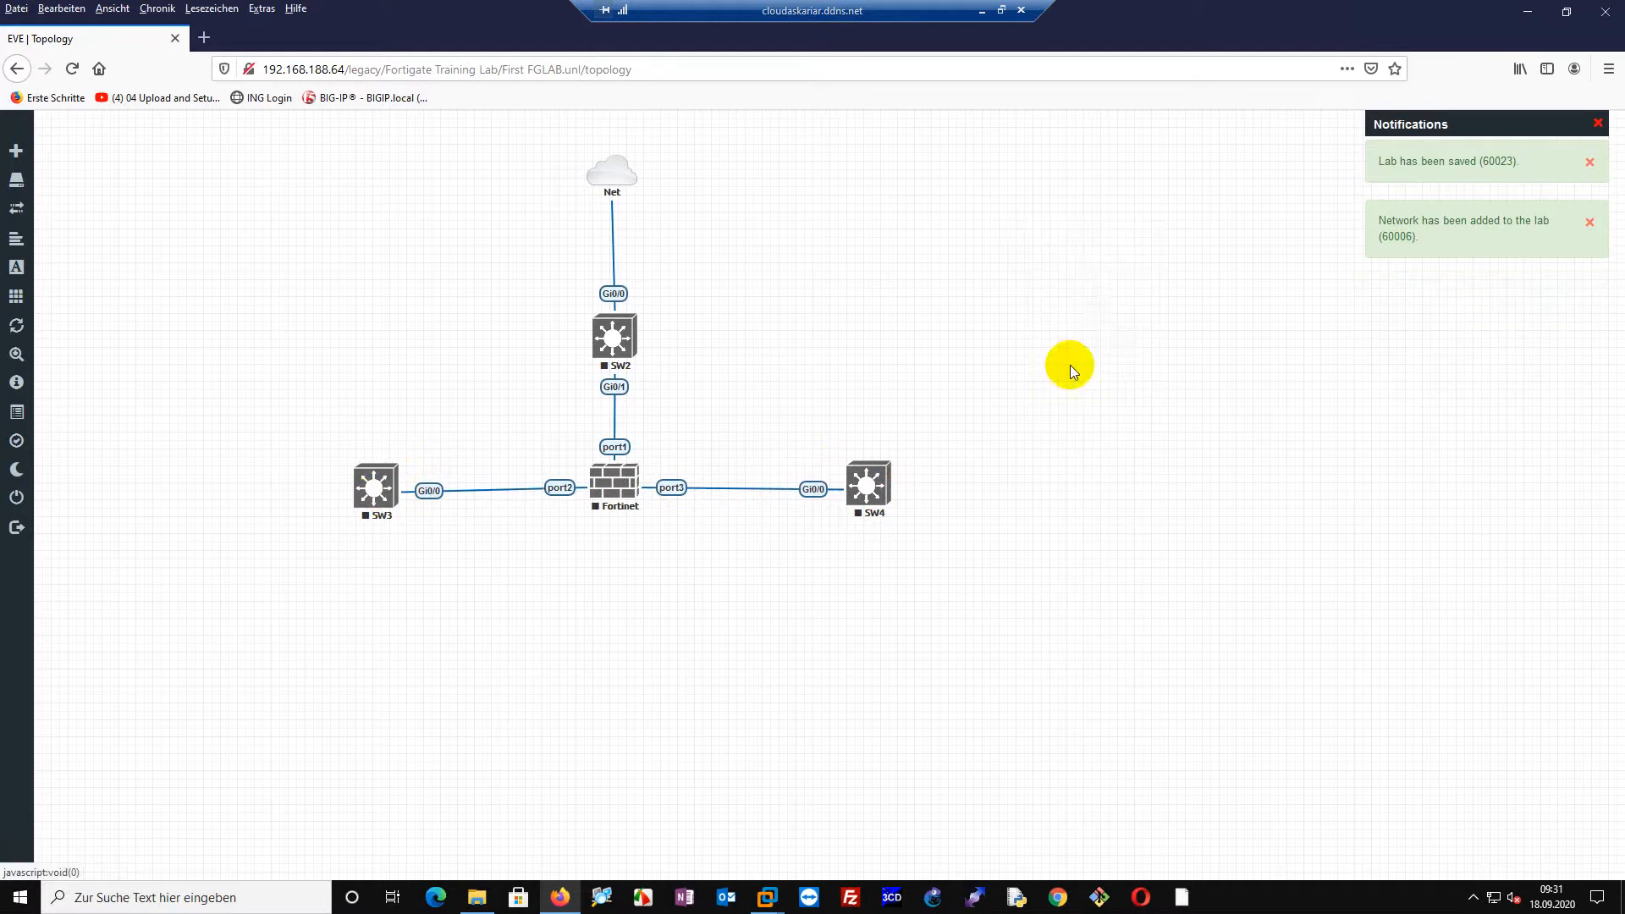
type("WAN")
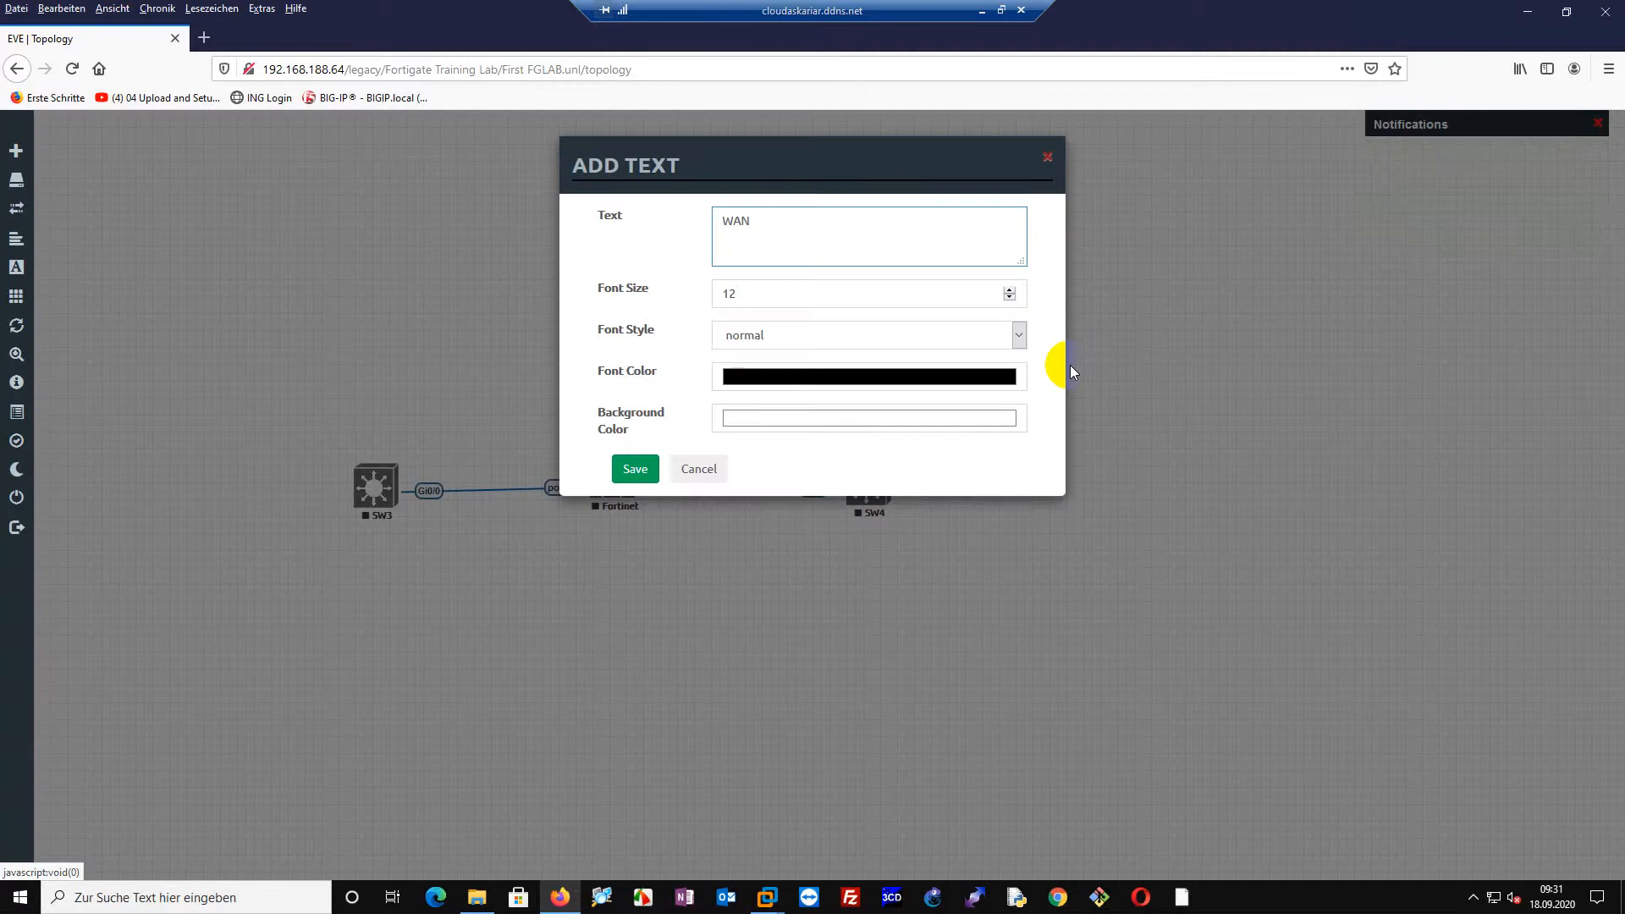
left_click(833, 339)
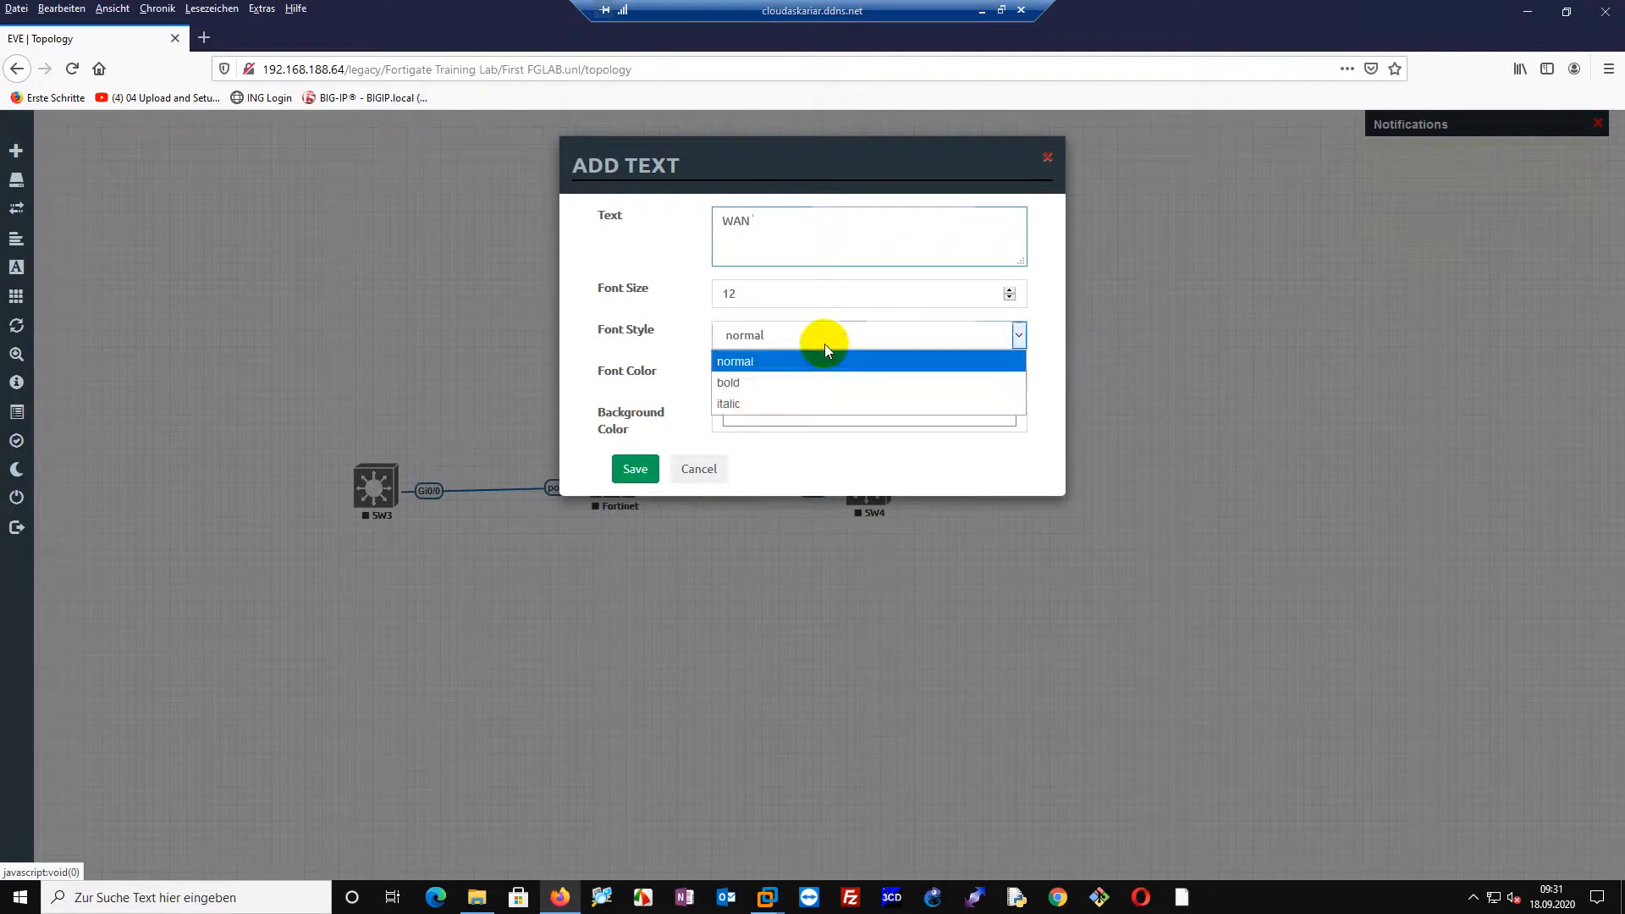
left_click(776, 382)
left_click(773, 376)
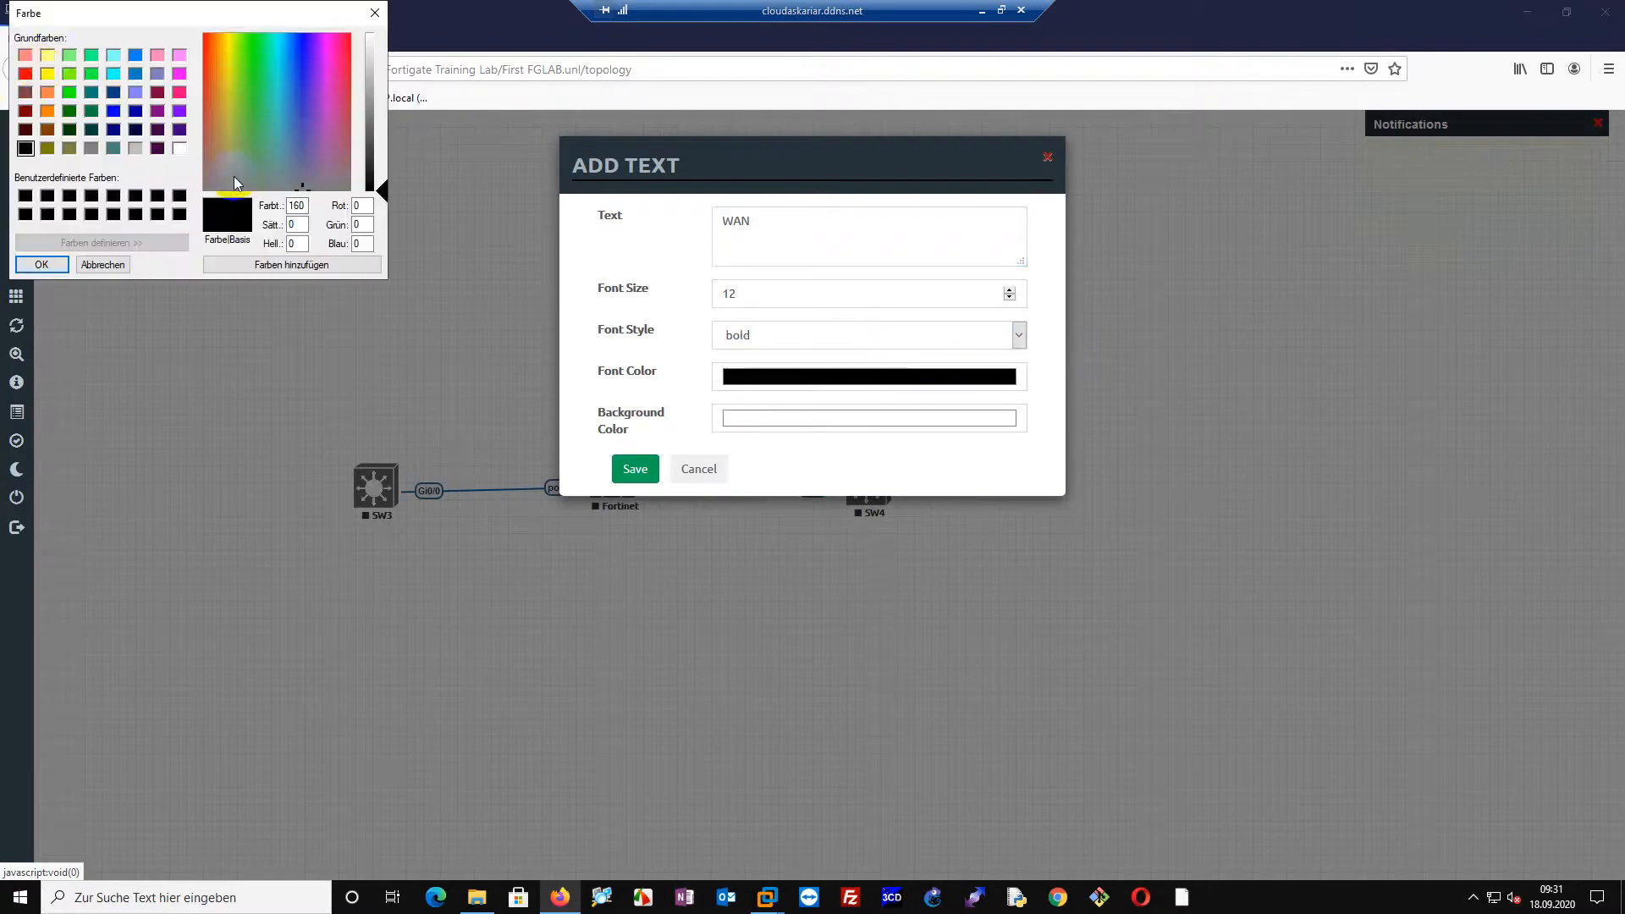
left_click(25, 74)
left_click(41, 264)
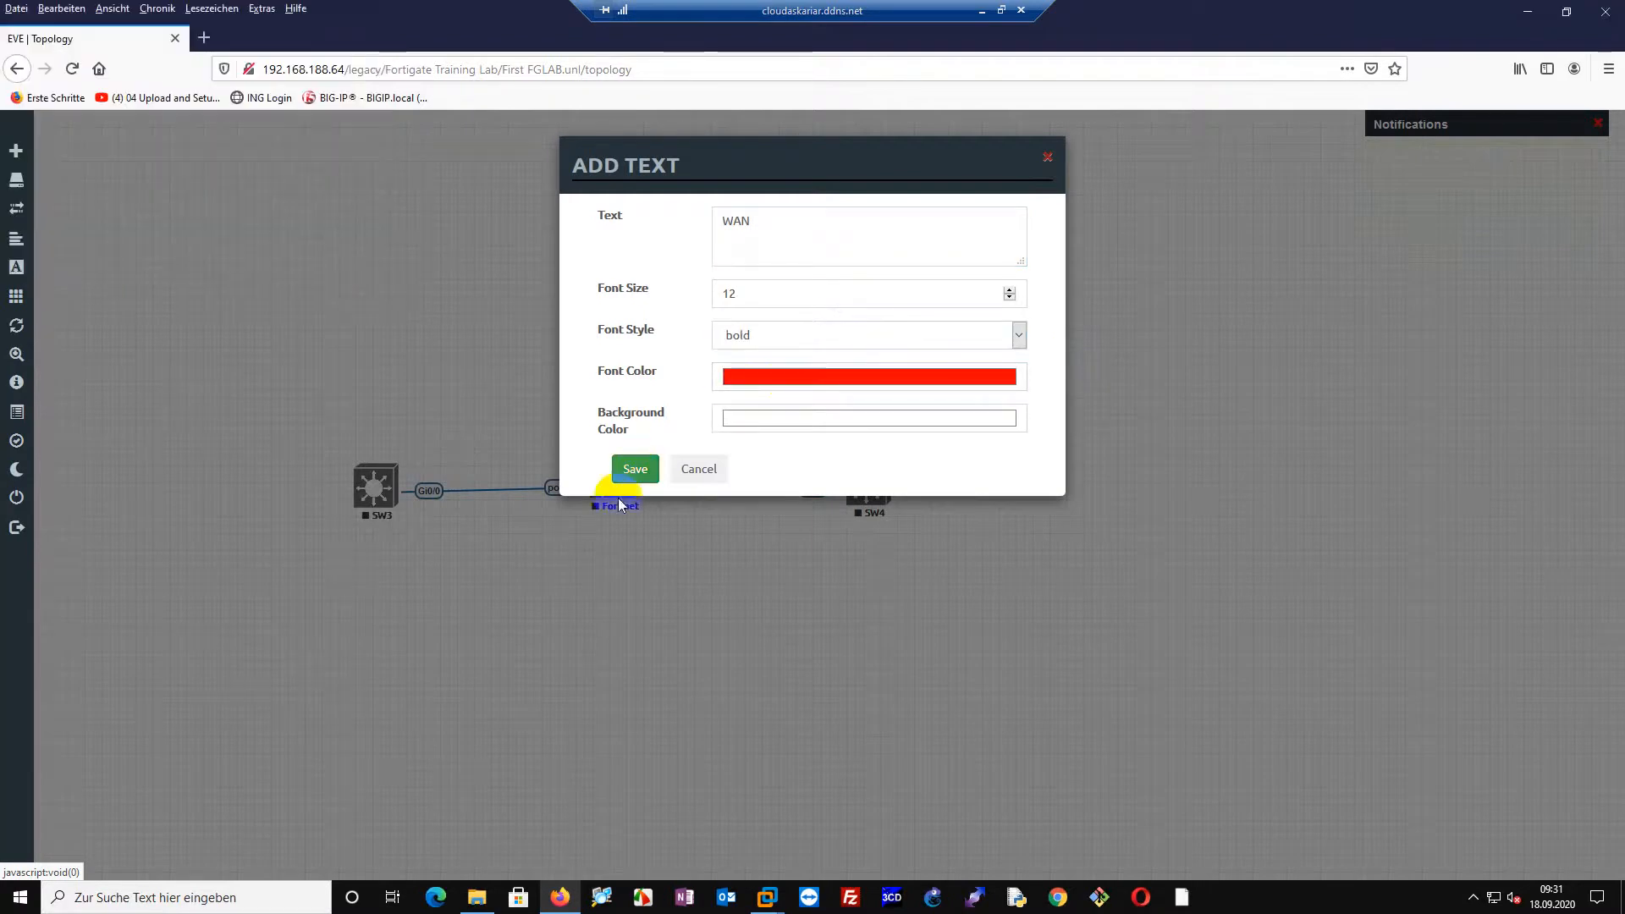
left_click(637, 470)
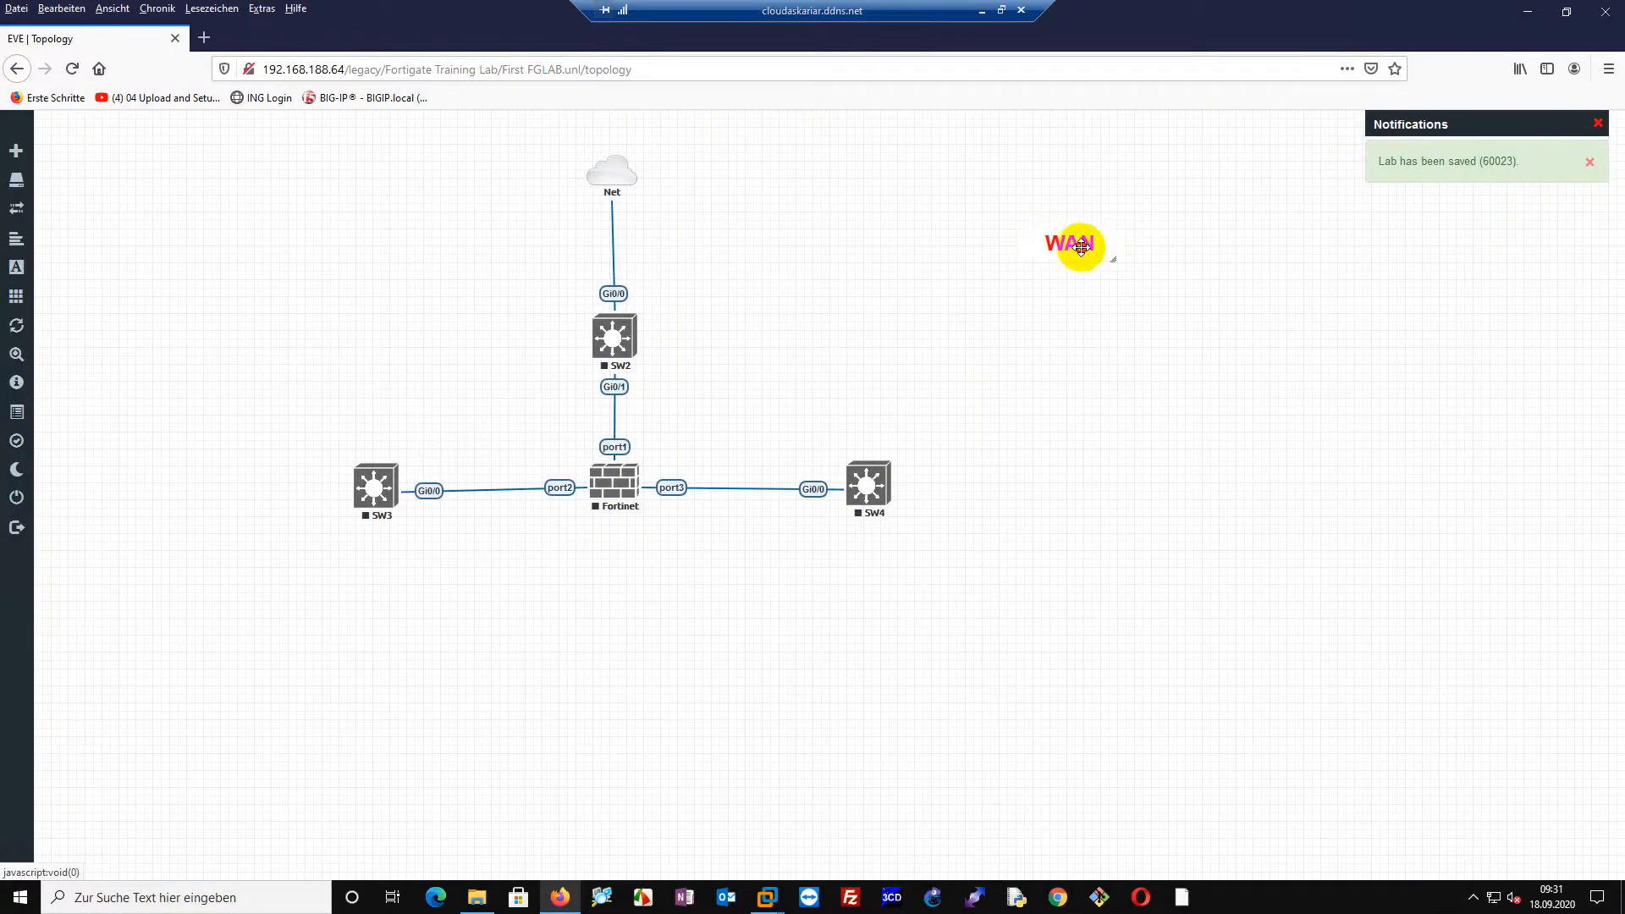
left_click_drag(1075, 244, 498, 233)
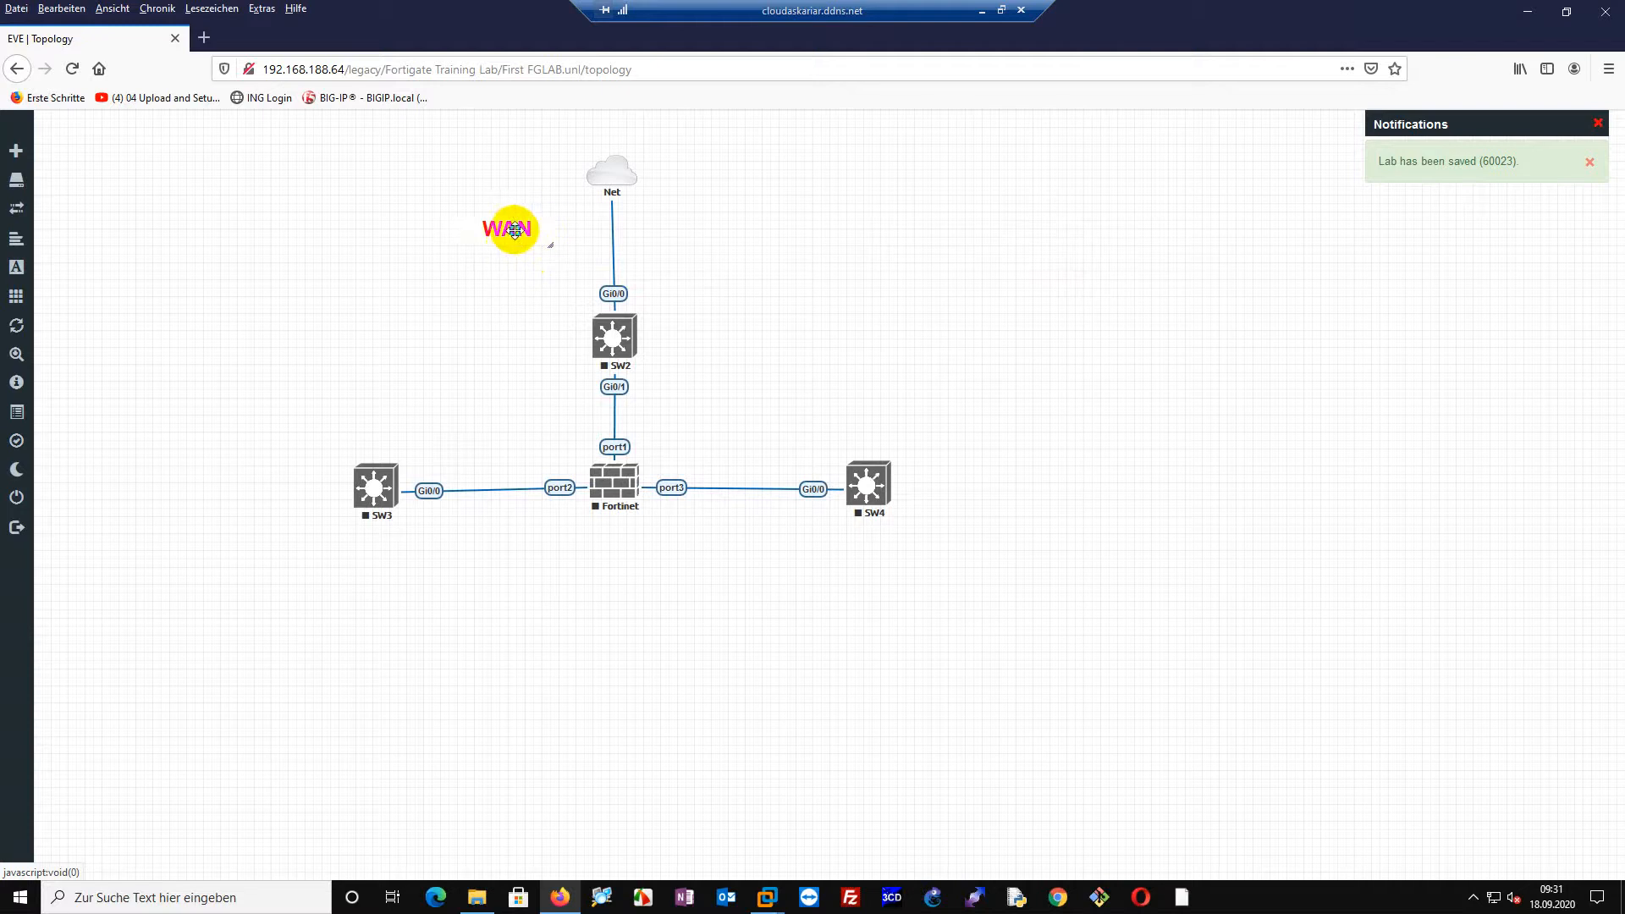
Duplicate the WAN label, place the copy above the SW3–Fortinet link and change its text to LAN.
right_click(528, 237)
left_click(558, 267)
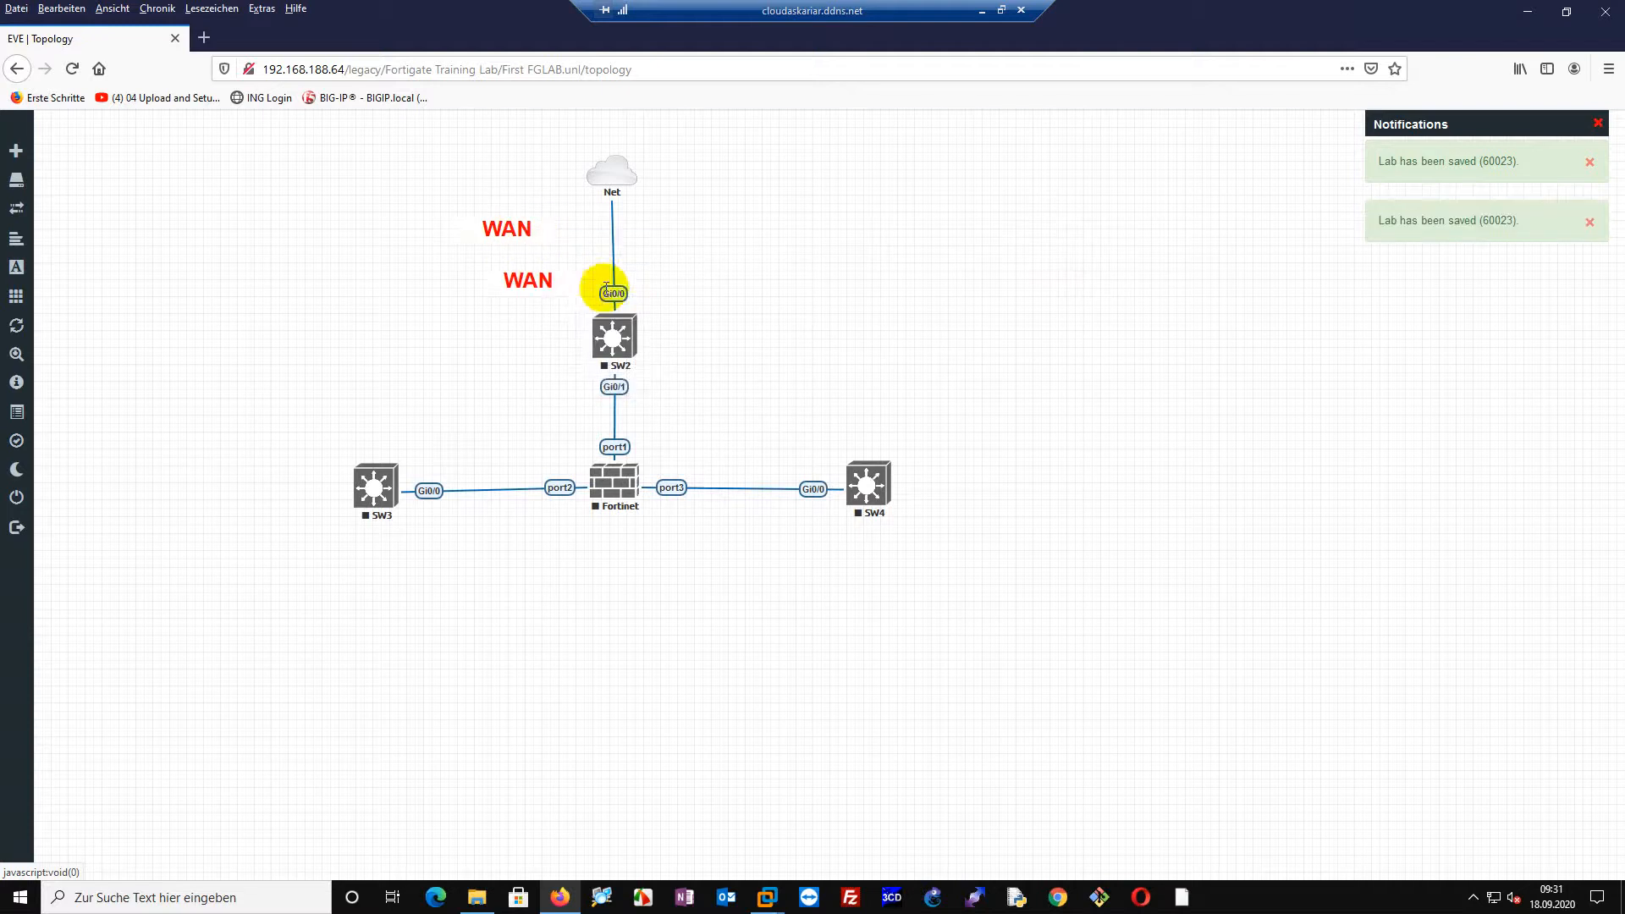
left_click_drag(537, 276, 480, 442)
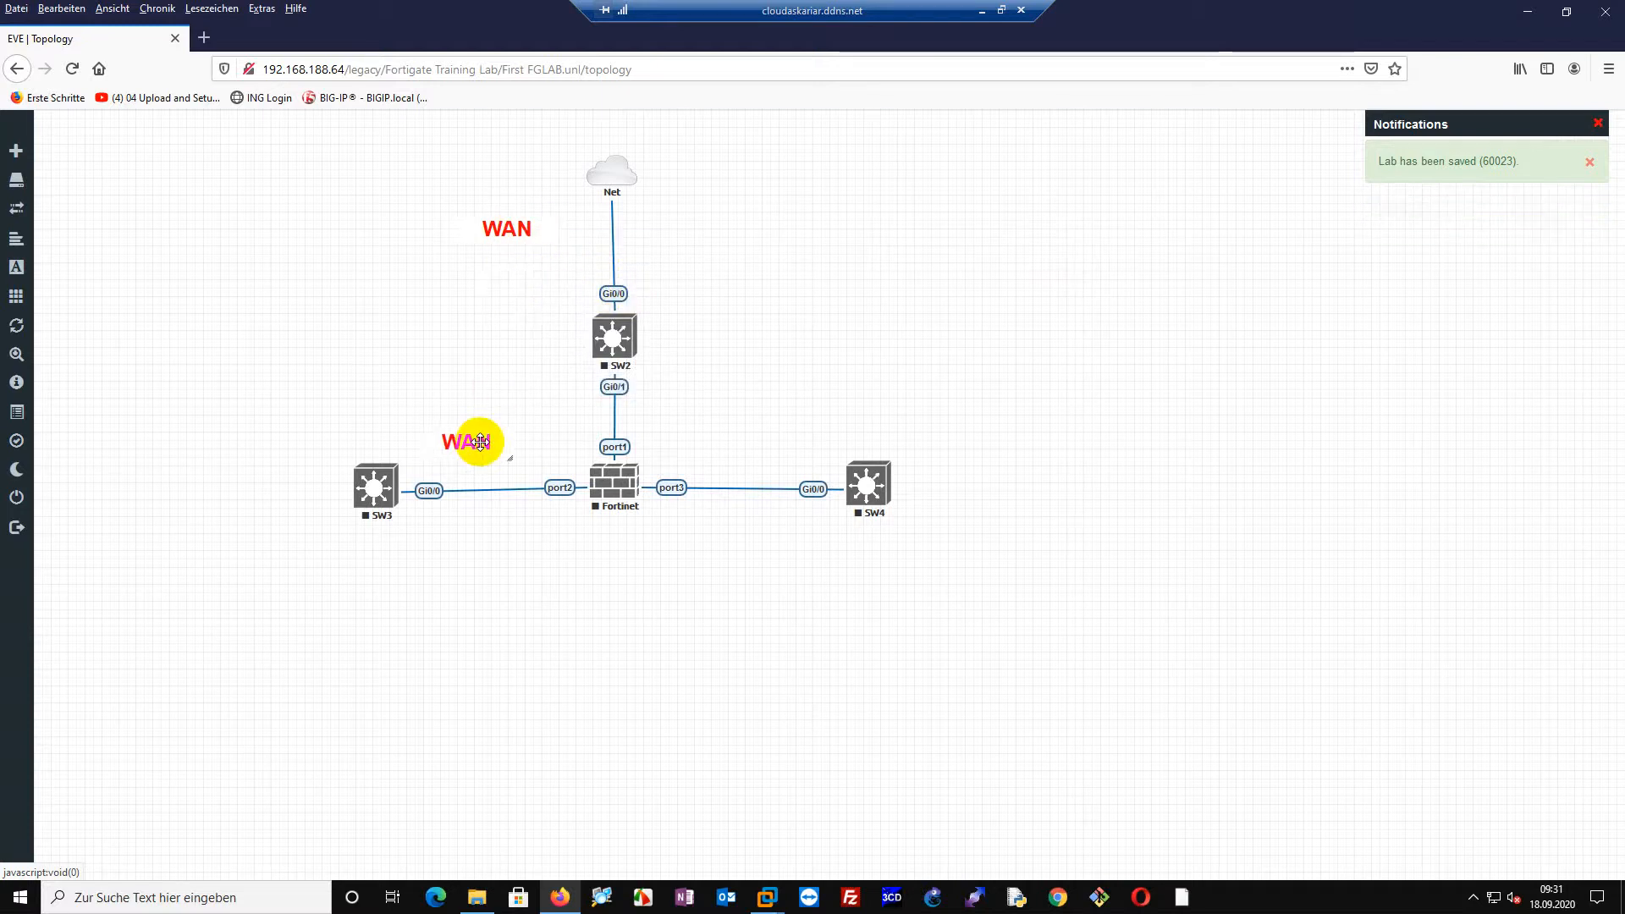
double_click(481, 441)
type("L")
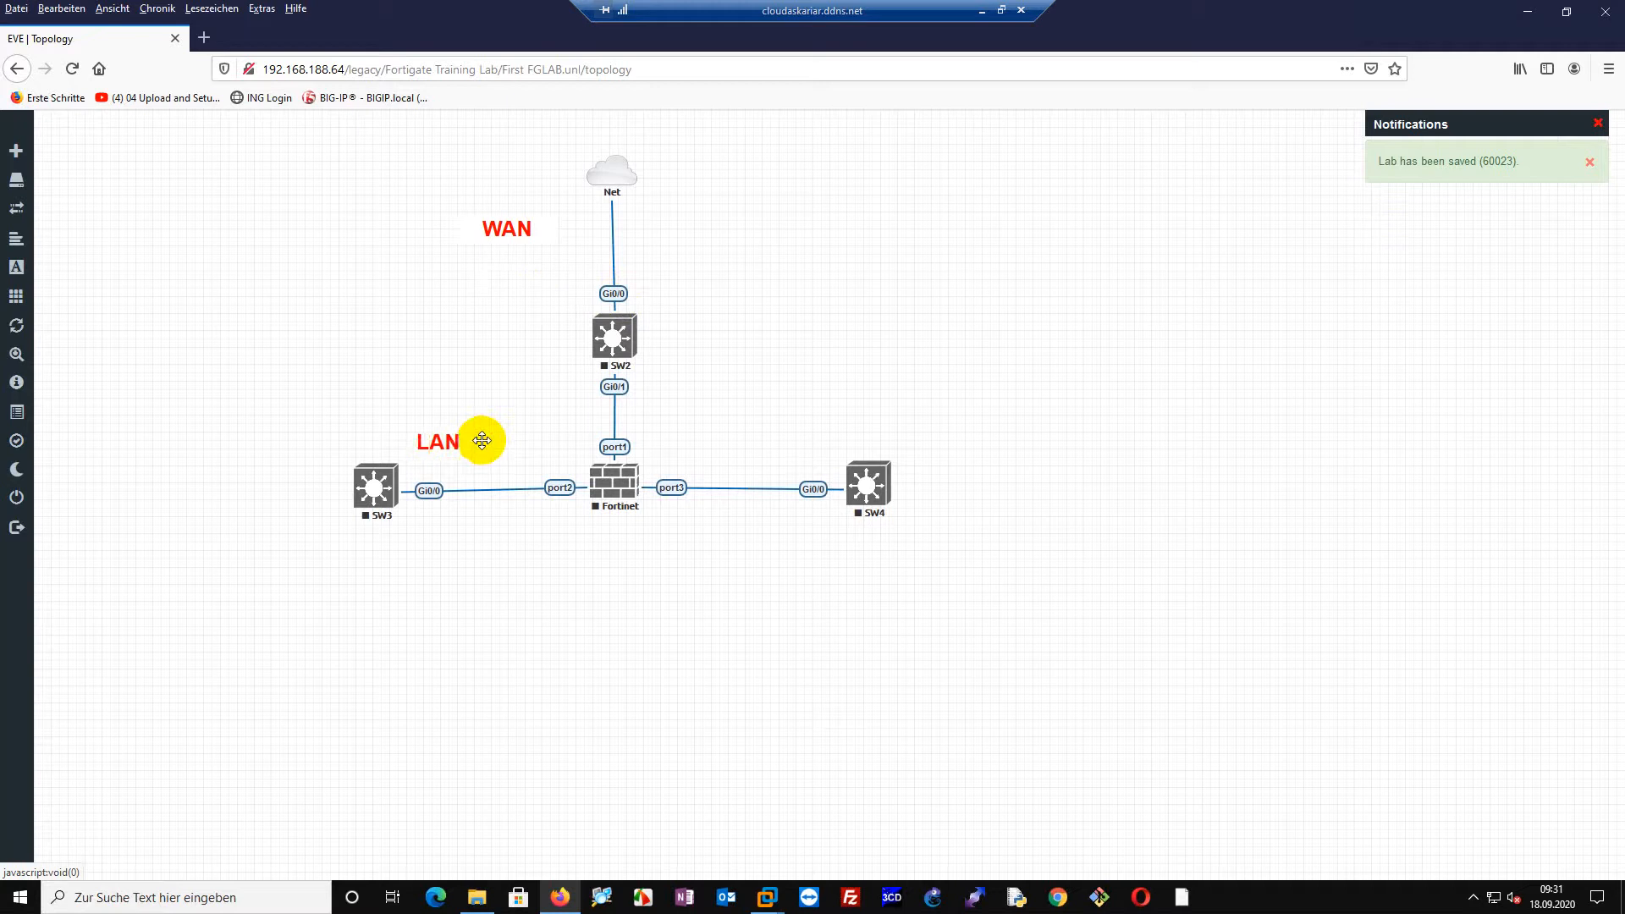
Duplicate the LAN label, place the copy above the Fortinet–SW4 link and change its text to DMZ.
right_click(442, 445)
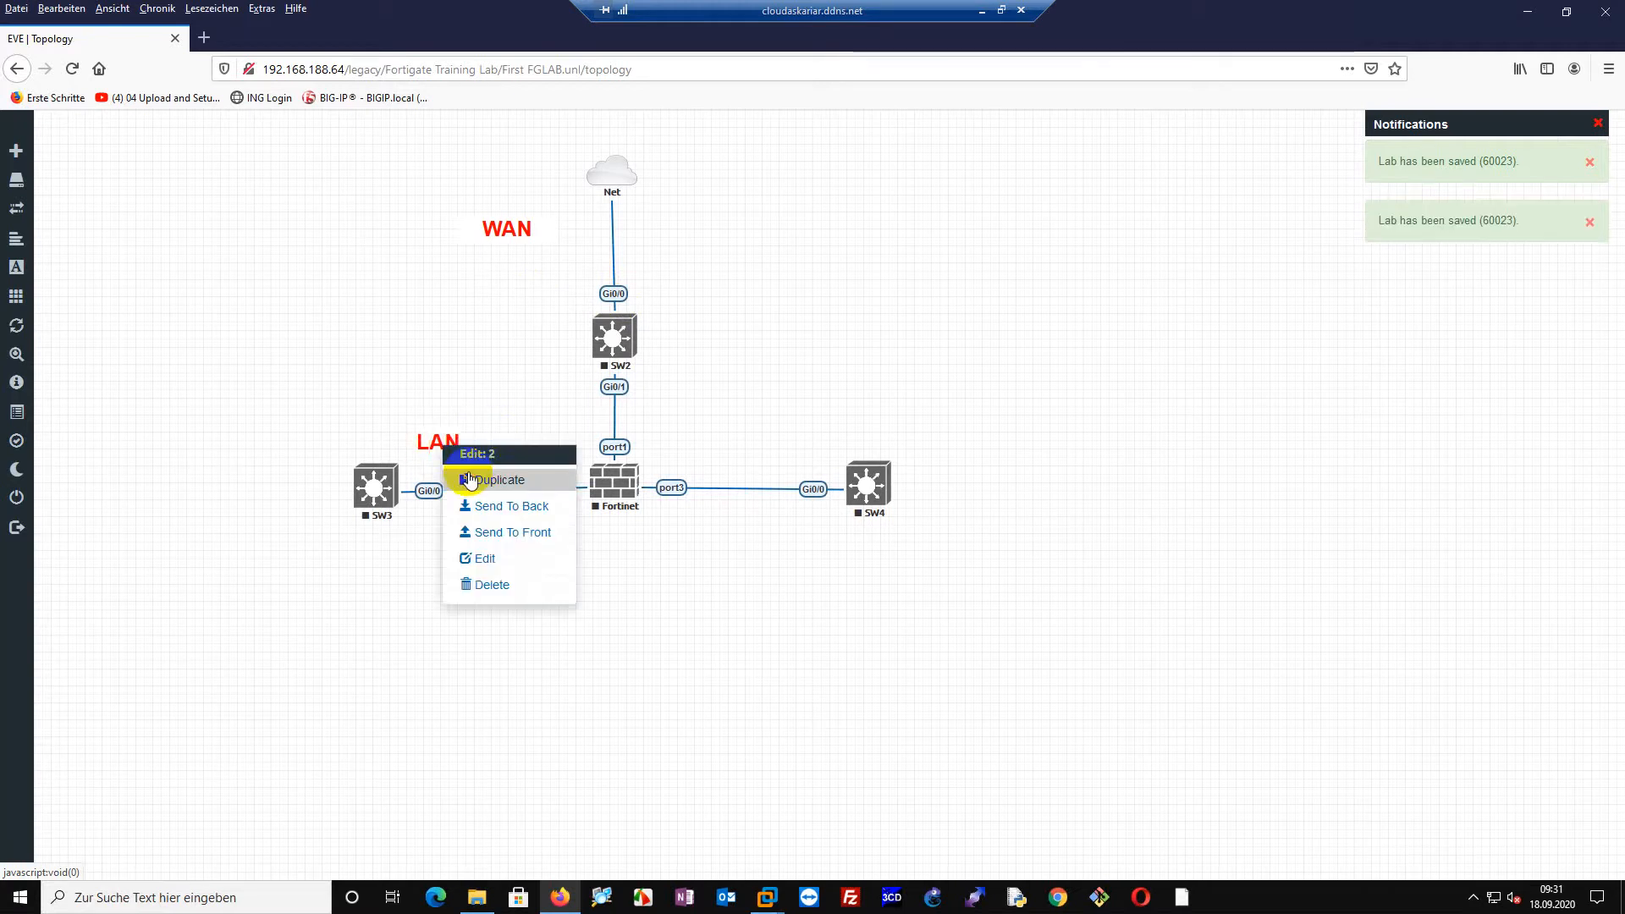
left_click(478, 480)
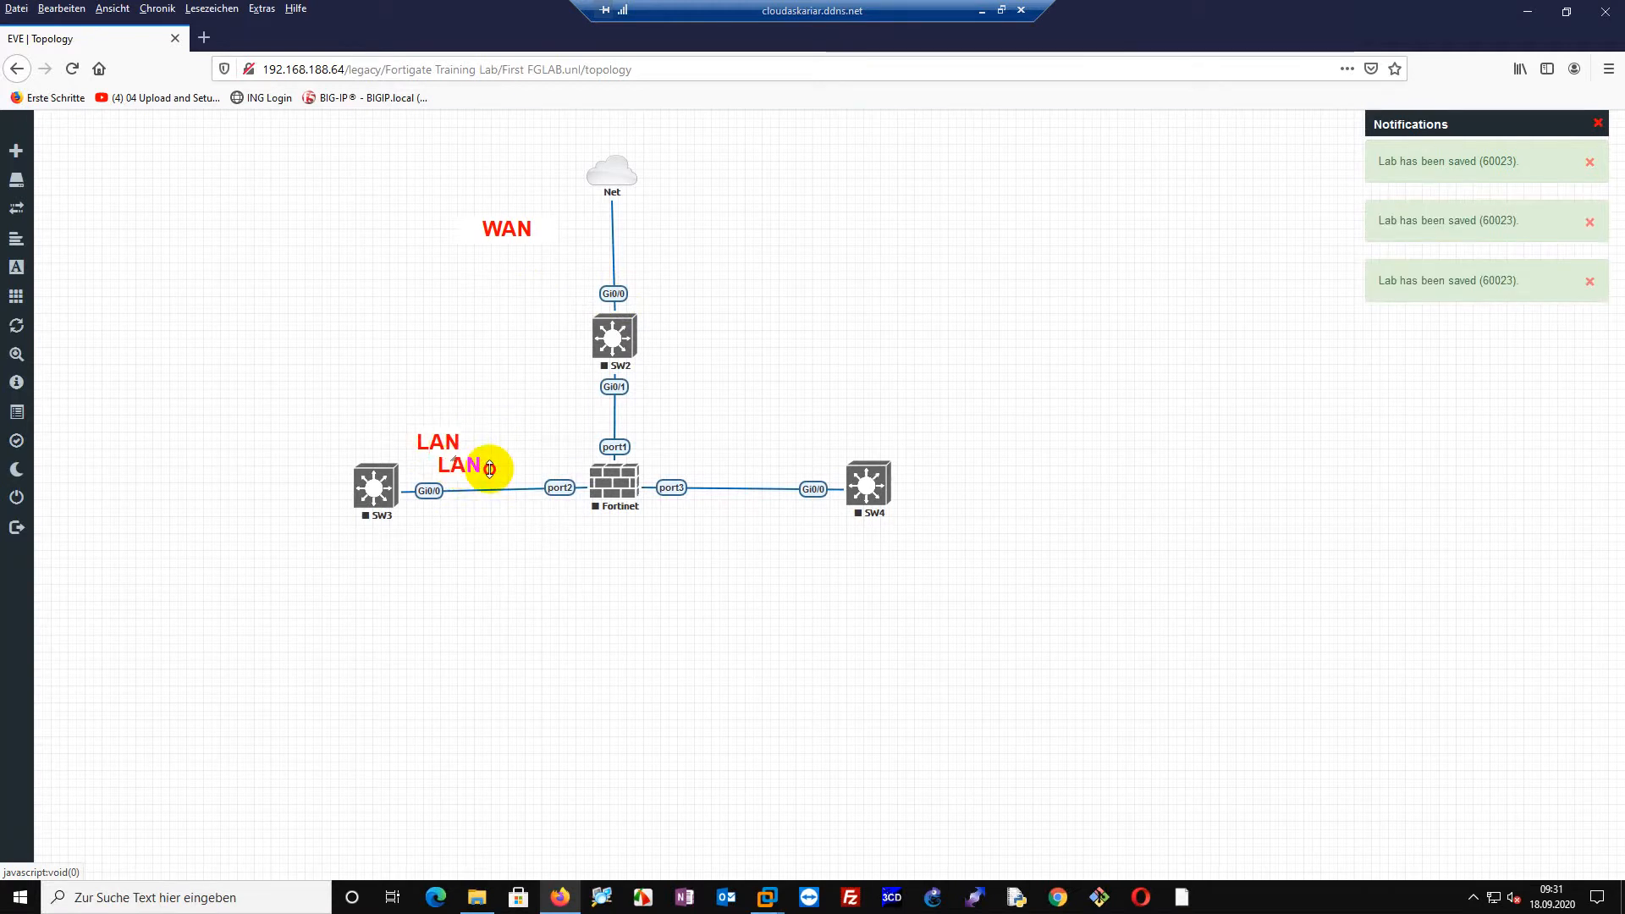
left_click_drag(457, 465, 722, 457)
type("DMZ")
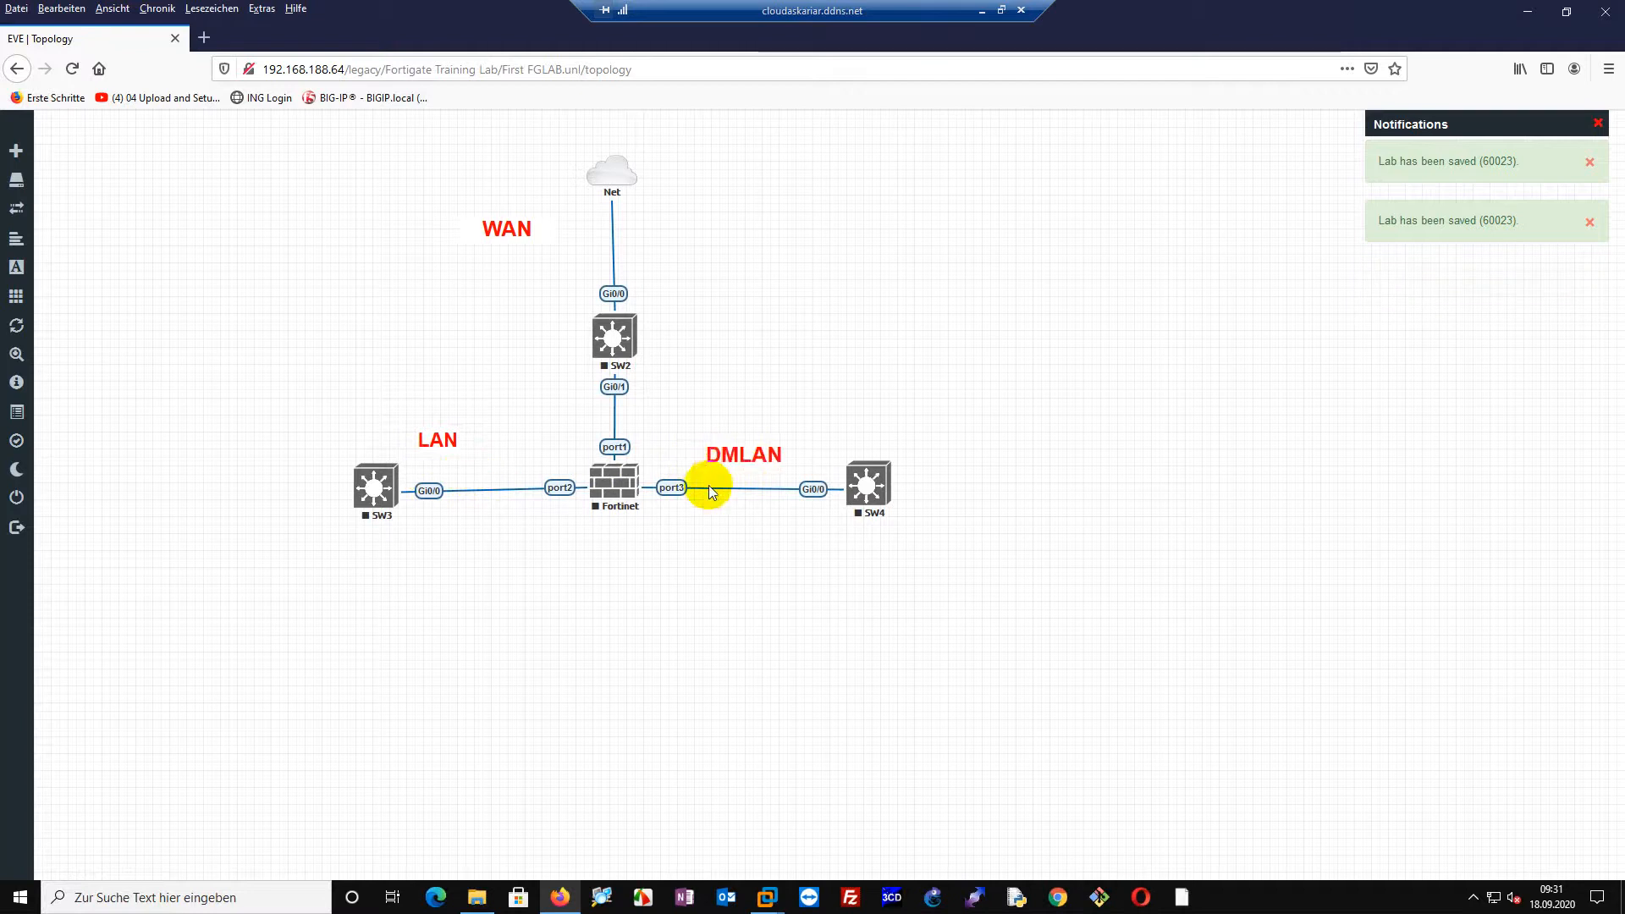
key("Delete")
key("Delete")
key("Delete")
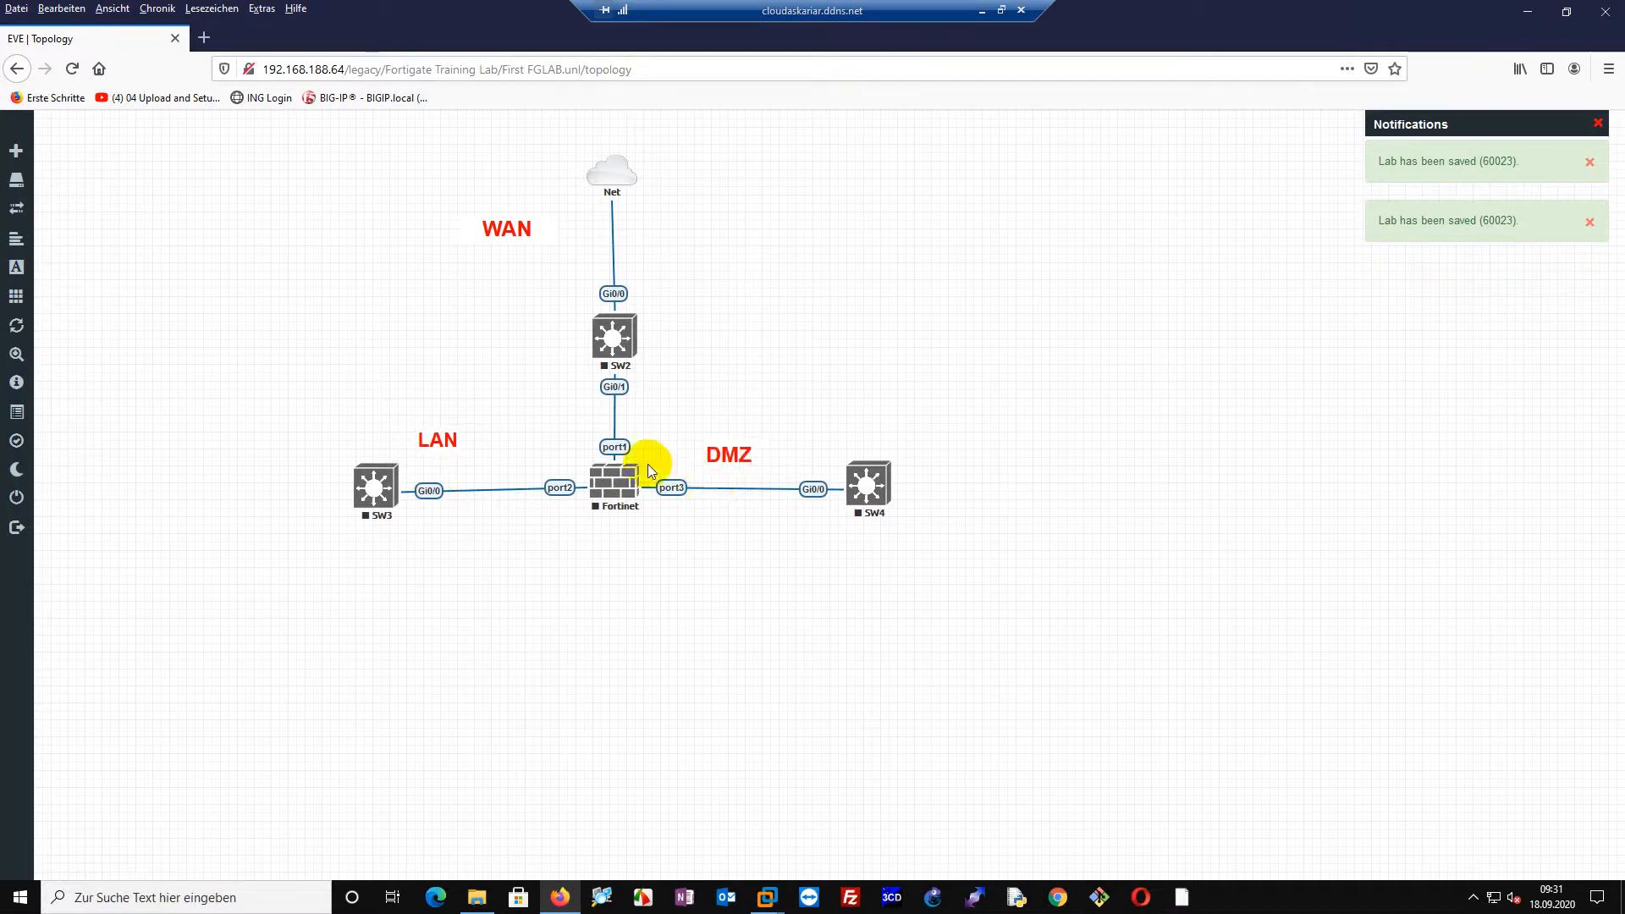
Lower the Fortinet firewall slightly and spread SW3 and SW4 farther out, aligned in one row with it.
left_click_drag(622, 489, 624, 511)
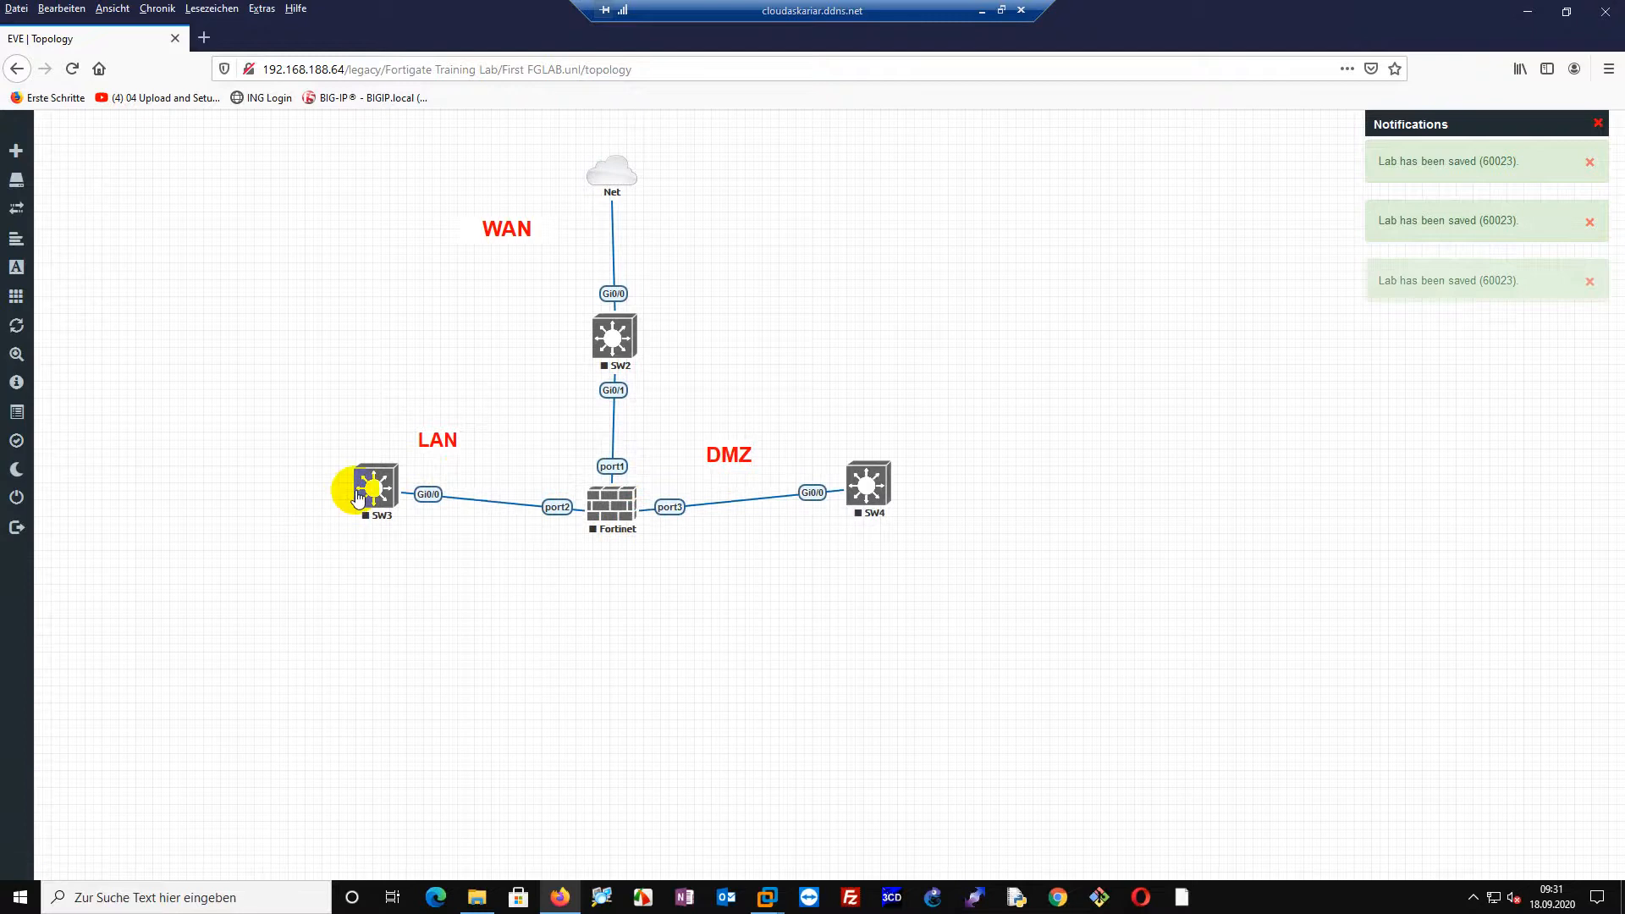
left_click_drag(377, 497, 302, 501)
left_click_drag(869, 491, 947, 502)
left_click_drag(617, 510, 628, 512)
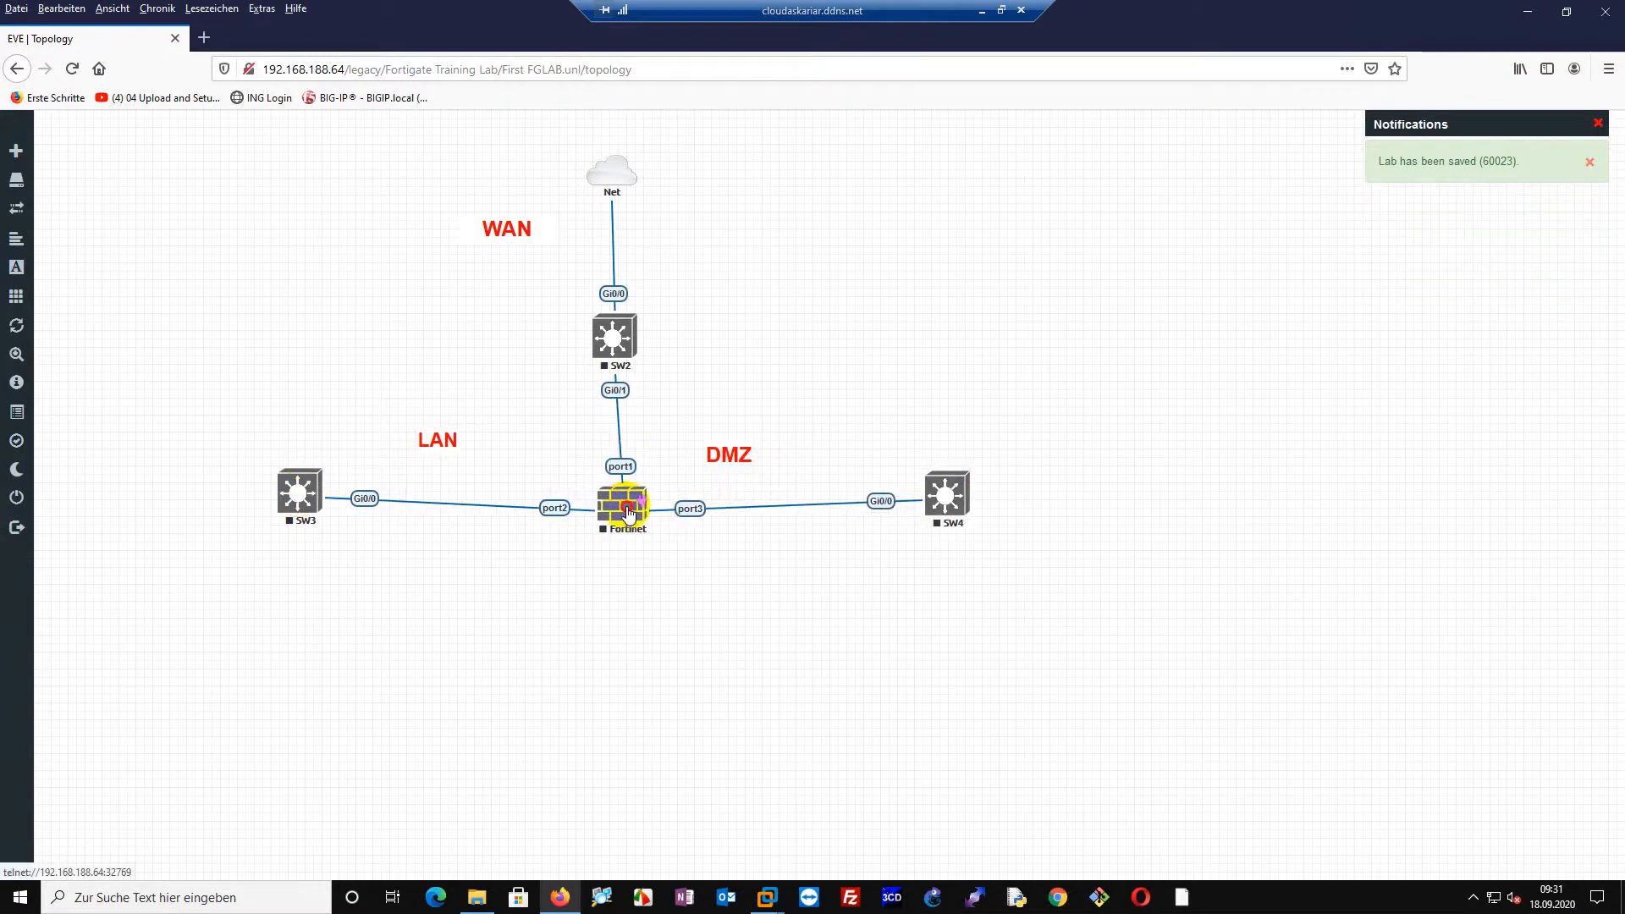
left_click_drag(306, 505, 306, 518)
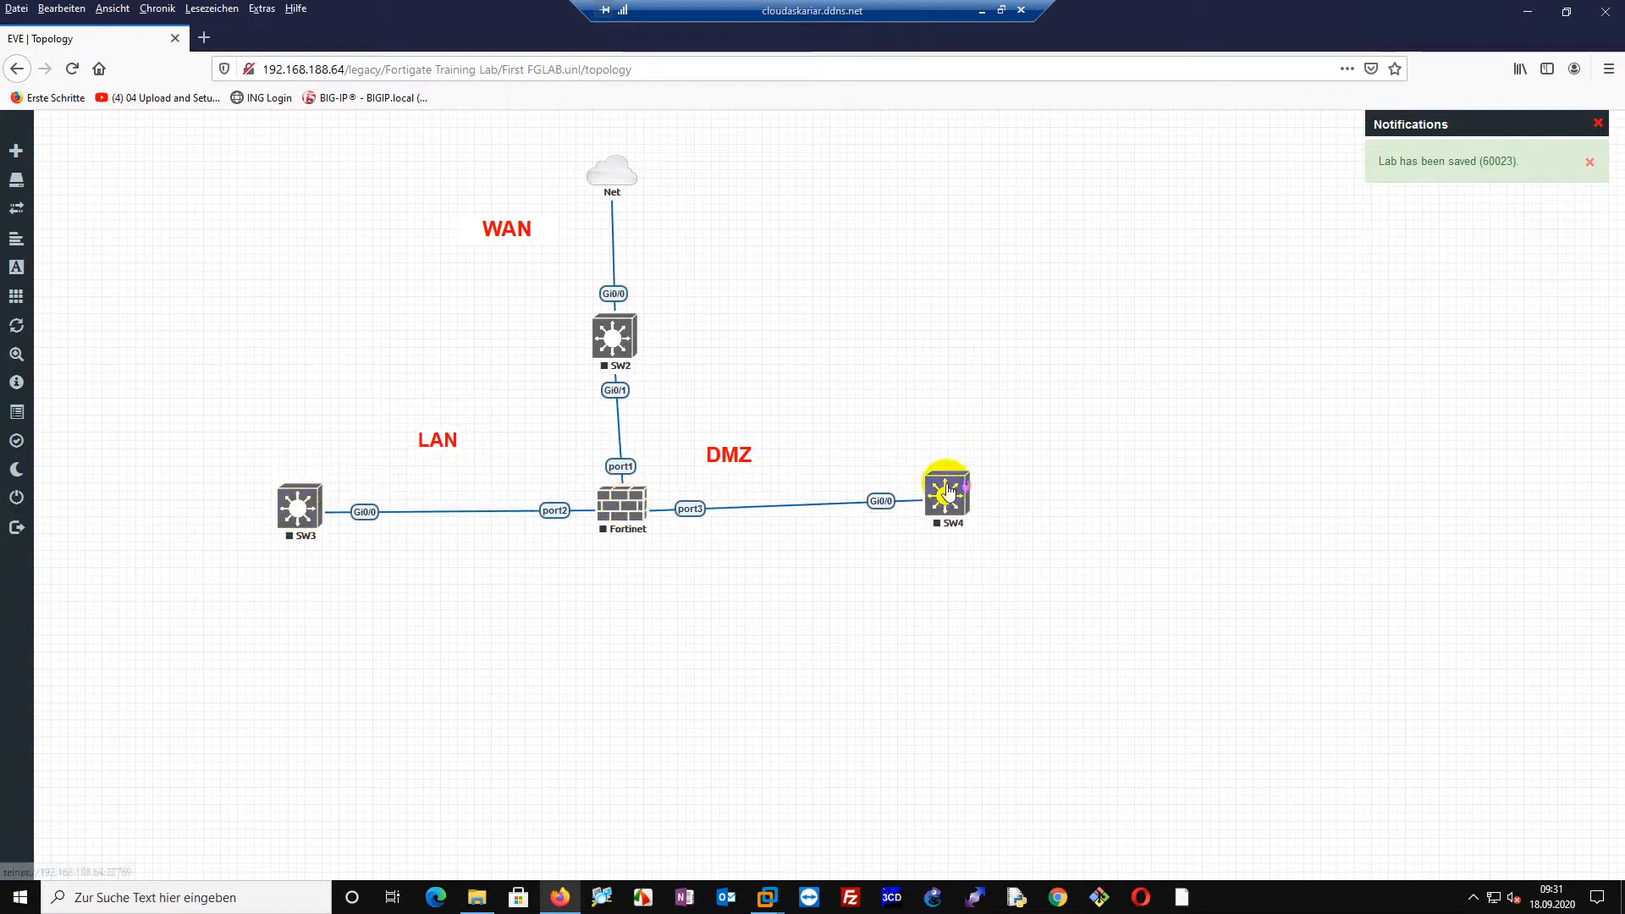
left_click_drag(946, 489, 951, 505)
Reposition the LAN and DMZ labels just above their links and nudge SW4 level with the Fortinet firewall.
left_click_drag(438, 446, 426, 461)
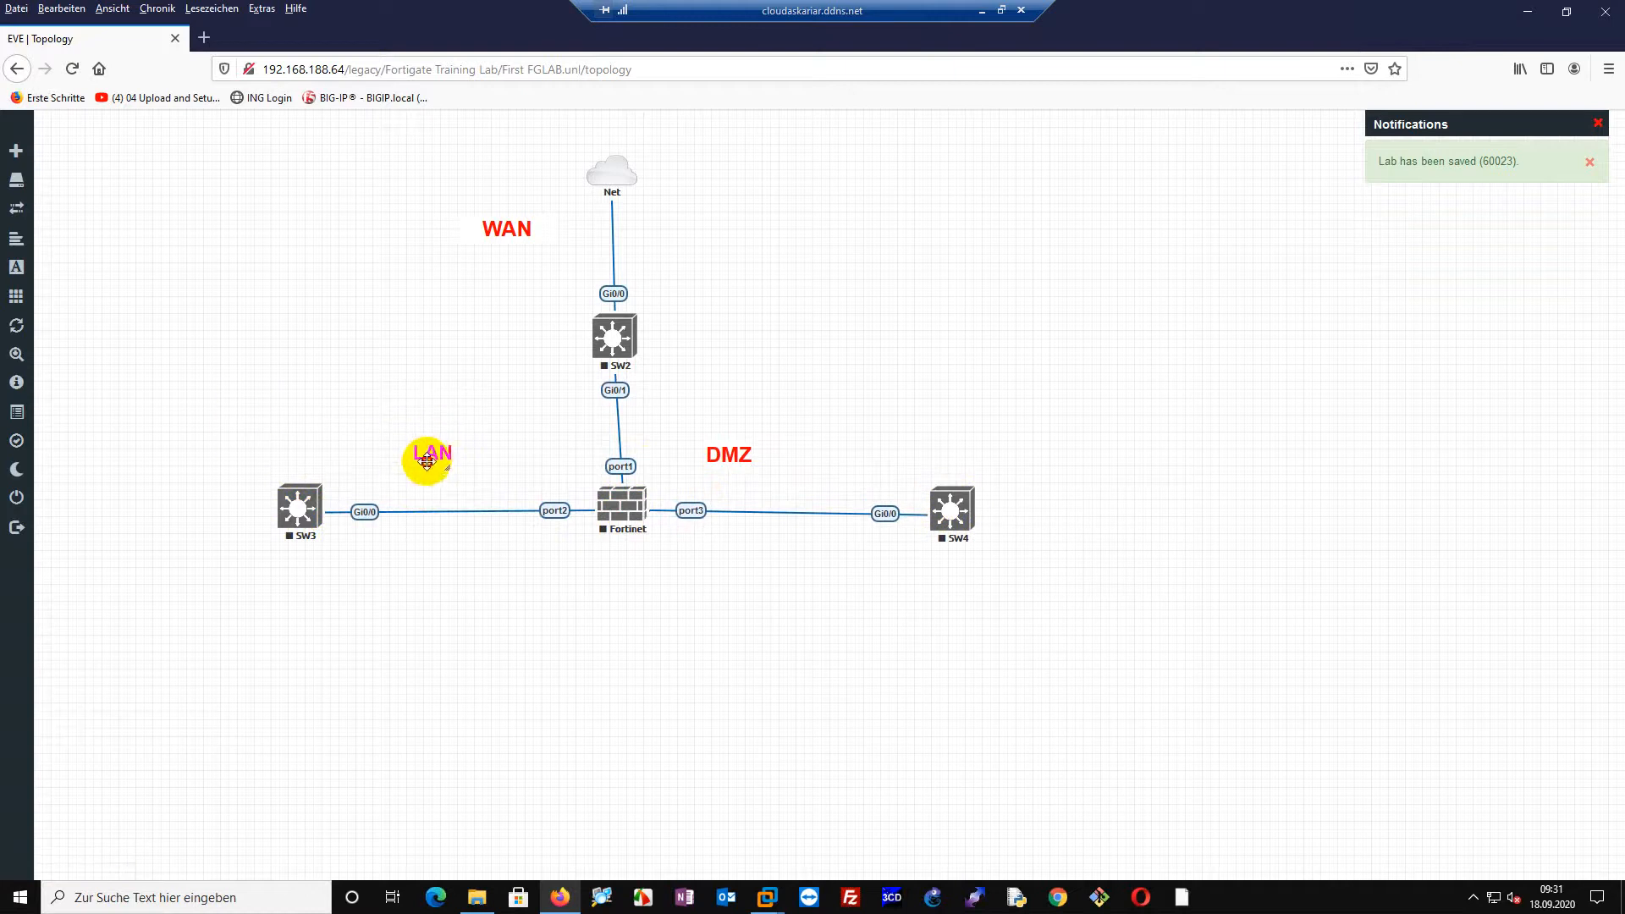
left_click_drag(728, 454, 774, 474)
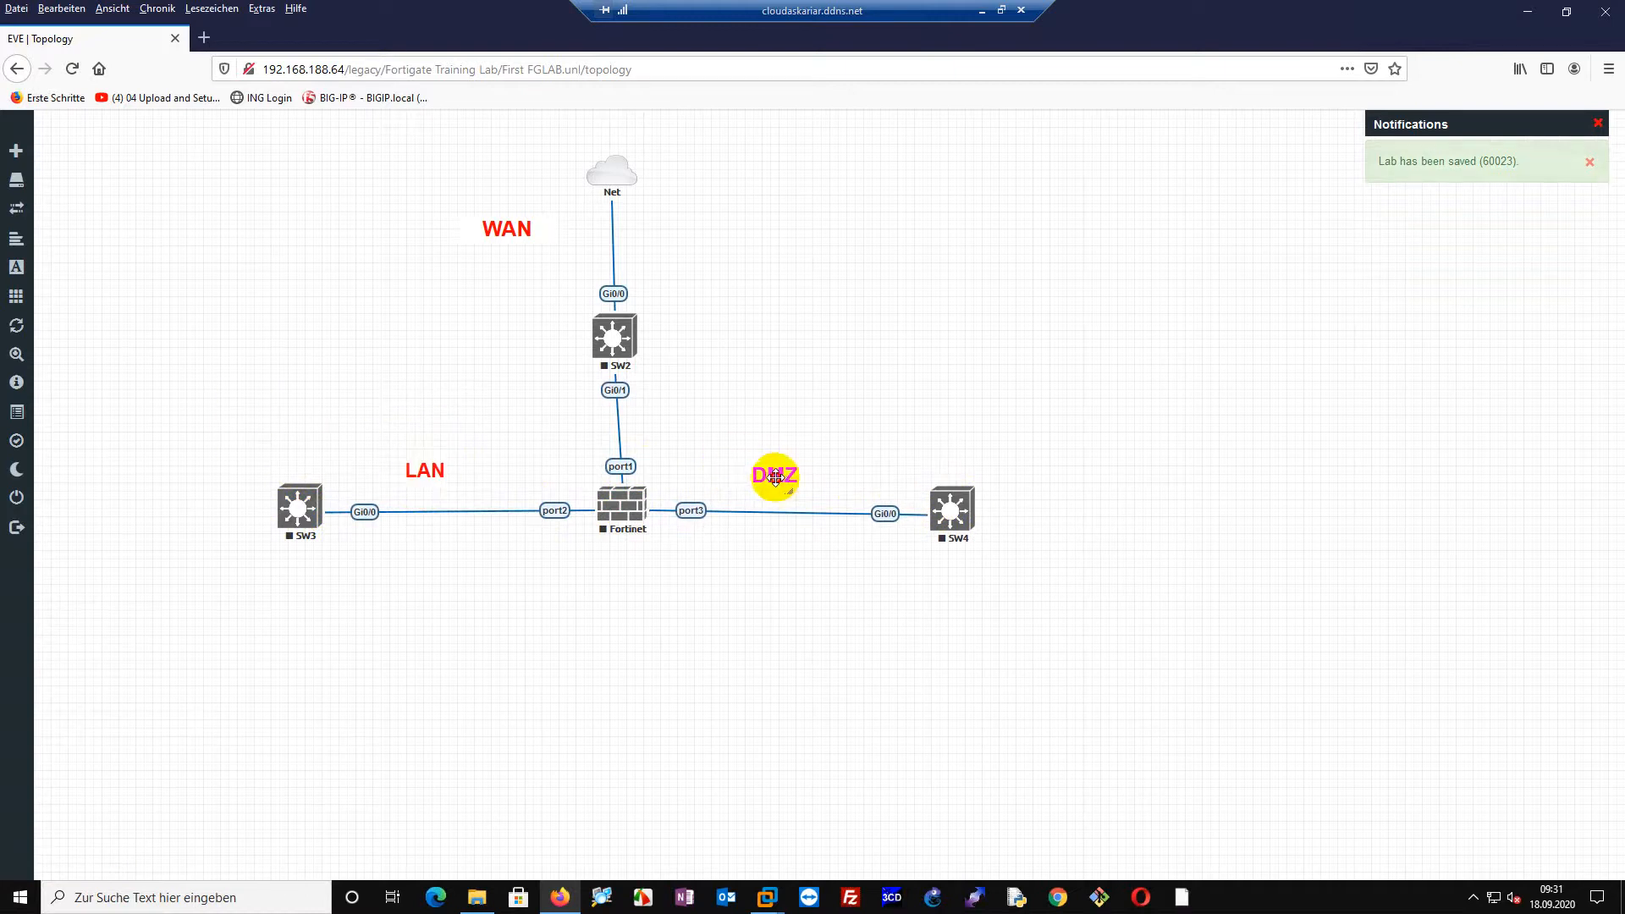
left_click_drag(965, 521, 962, 516)
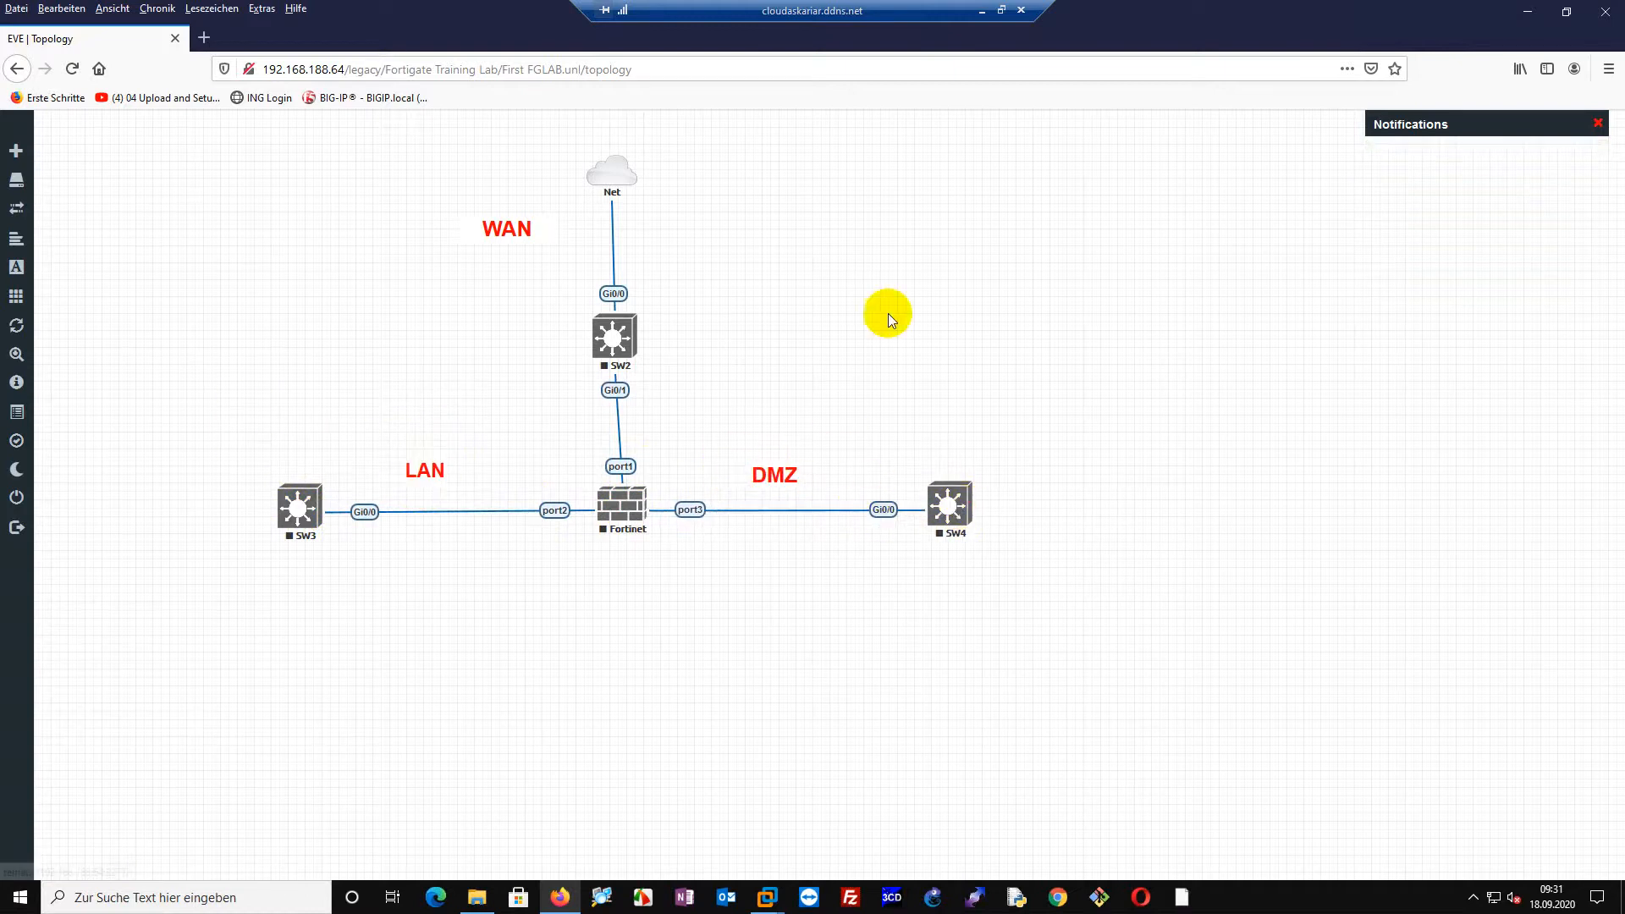
Add a text label 192.168.153.50 in bold with font size 14.
right_click(643, 189)
right_click(913, 191)
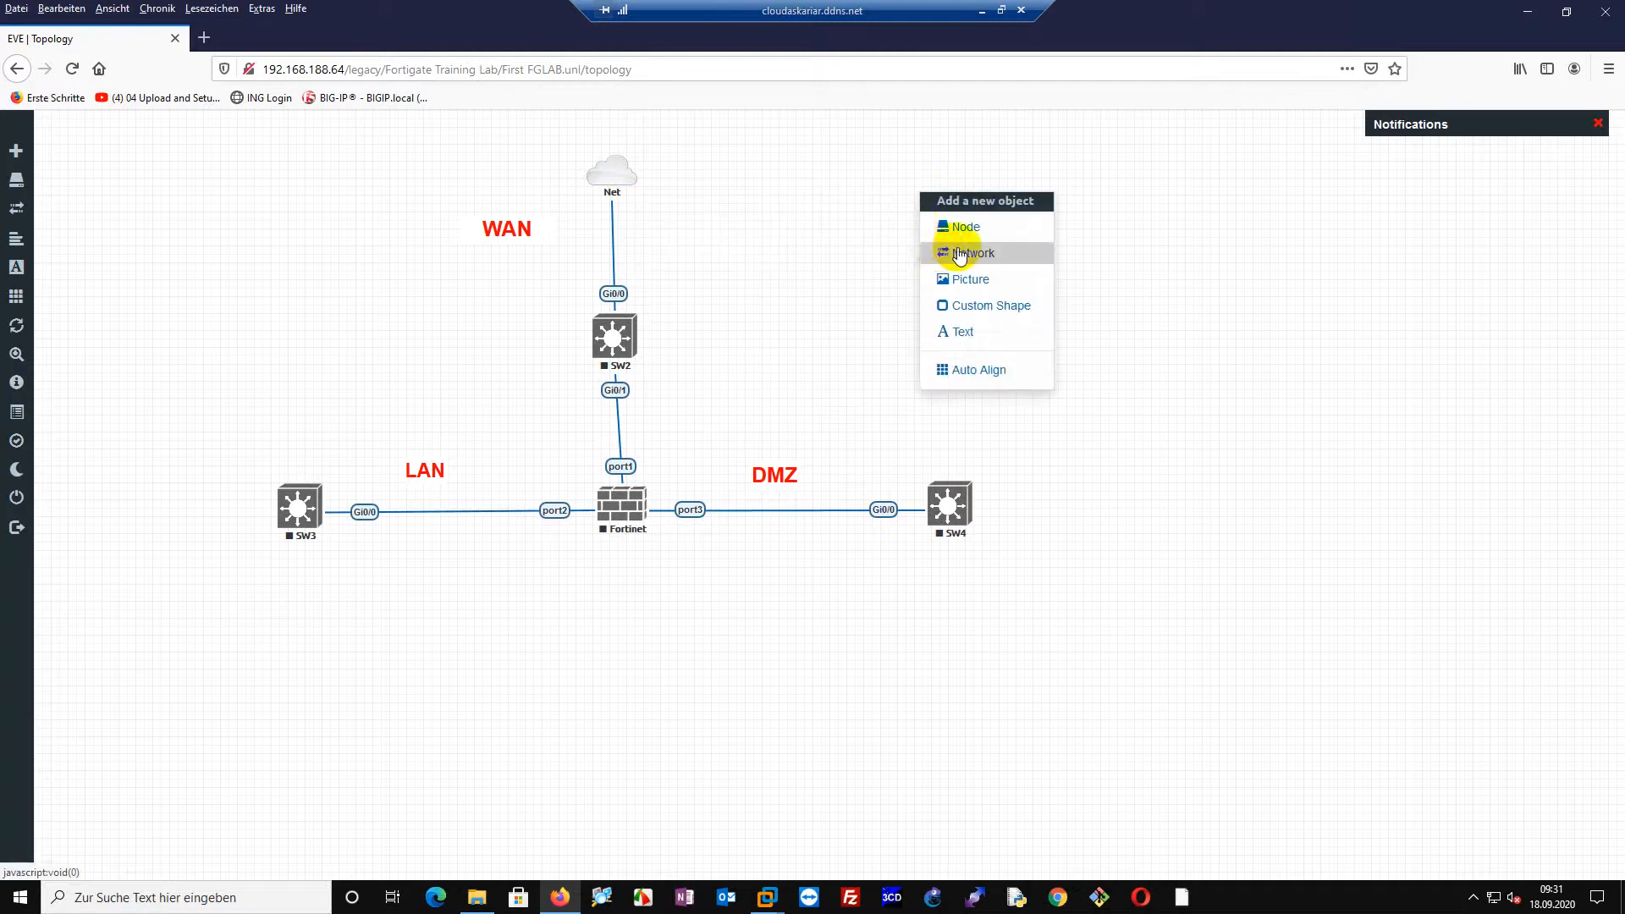
left_click(967, 333)
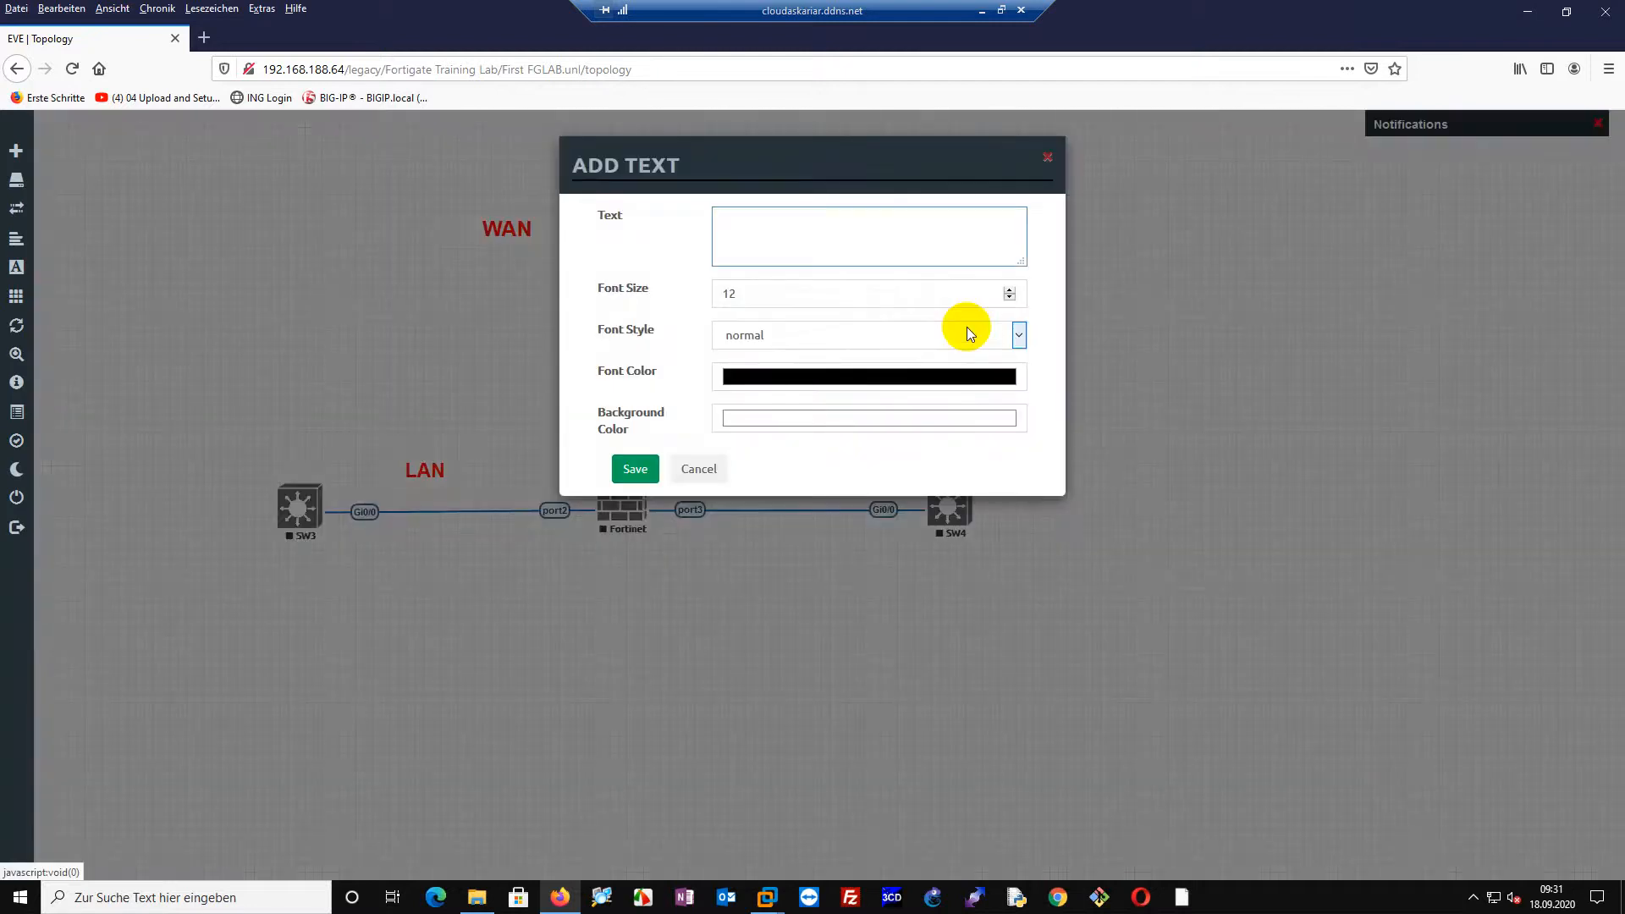
type("192.168.153.50")
left_click(759, 340)
left_click(753, 389)
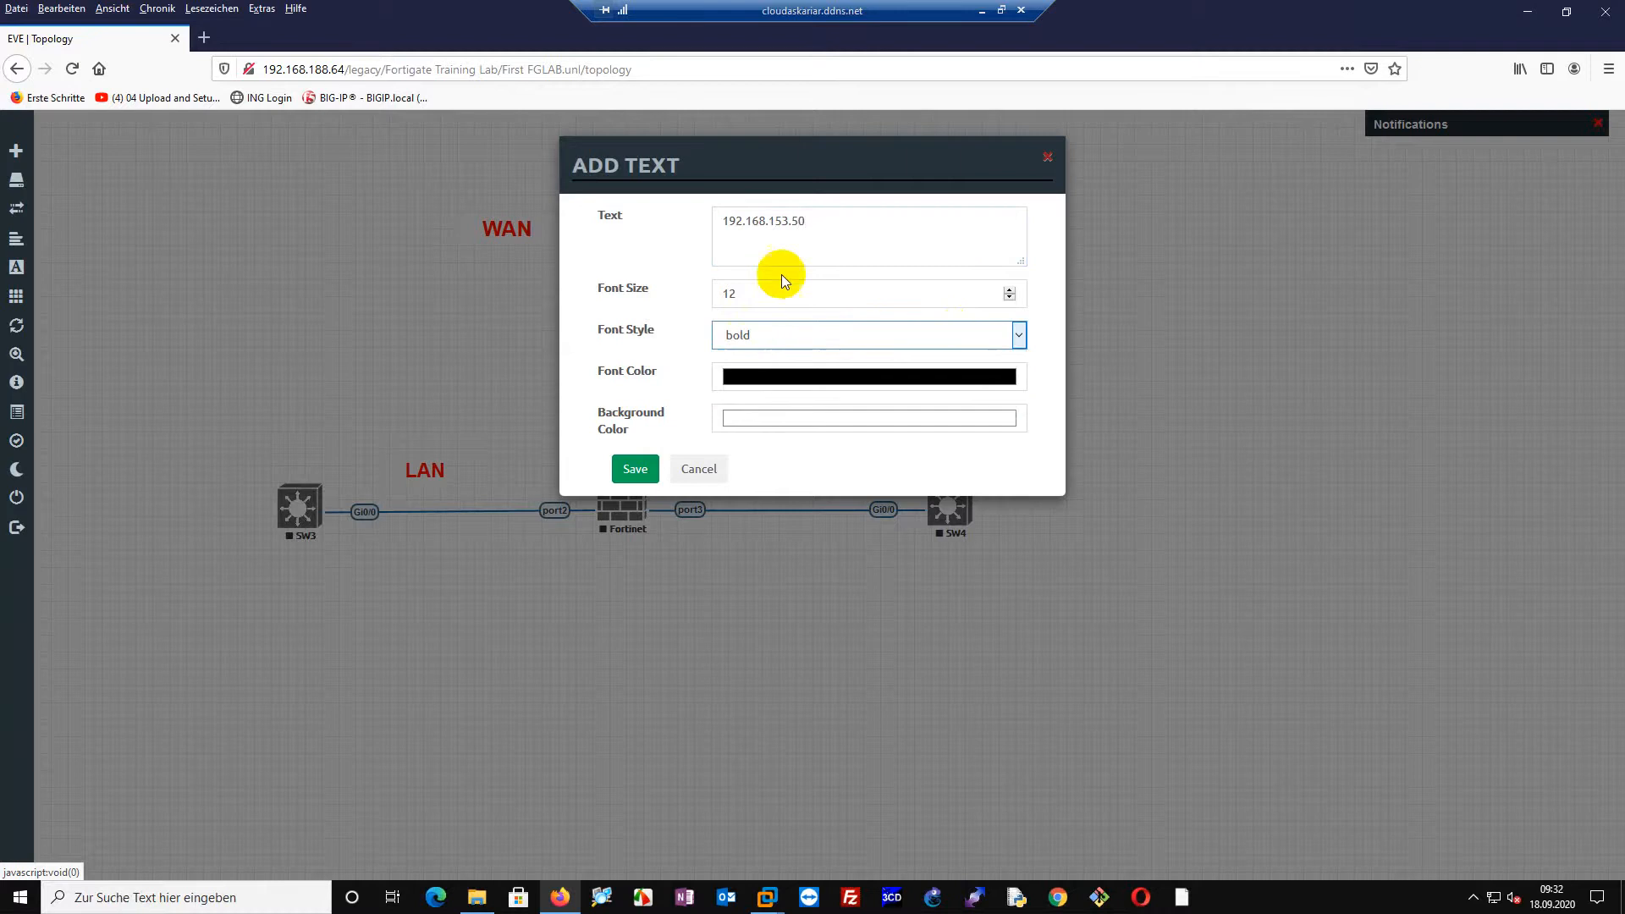
left_click(617, 291)
key("Return")
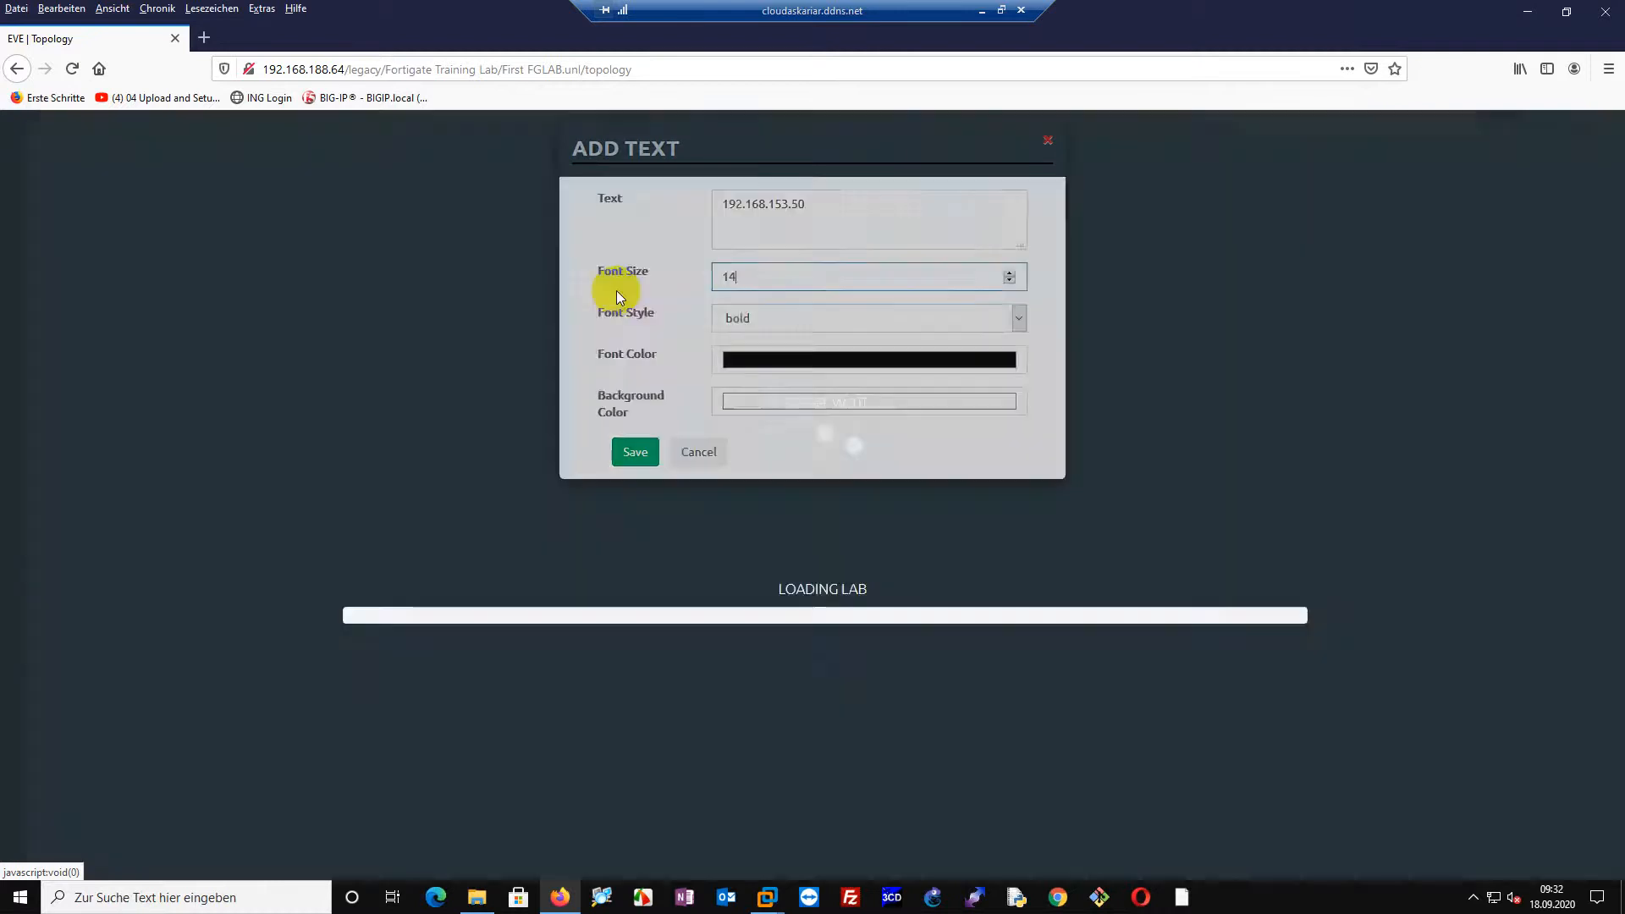
Position the 192.168.153.50 label below WAN and add a duplicate below LAN reading 192.168.1.50.
left_click_drag(979, 200, 527, 263)
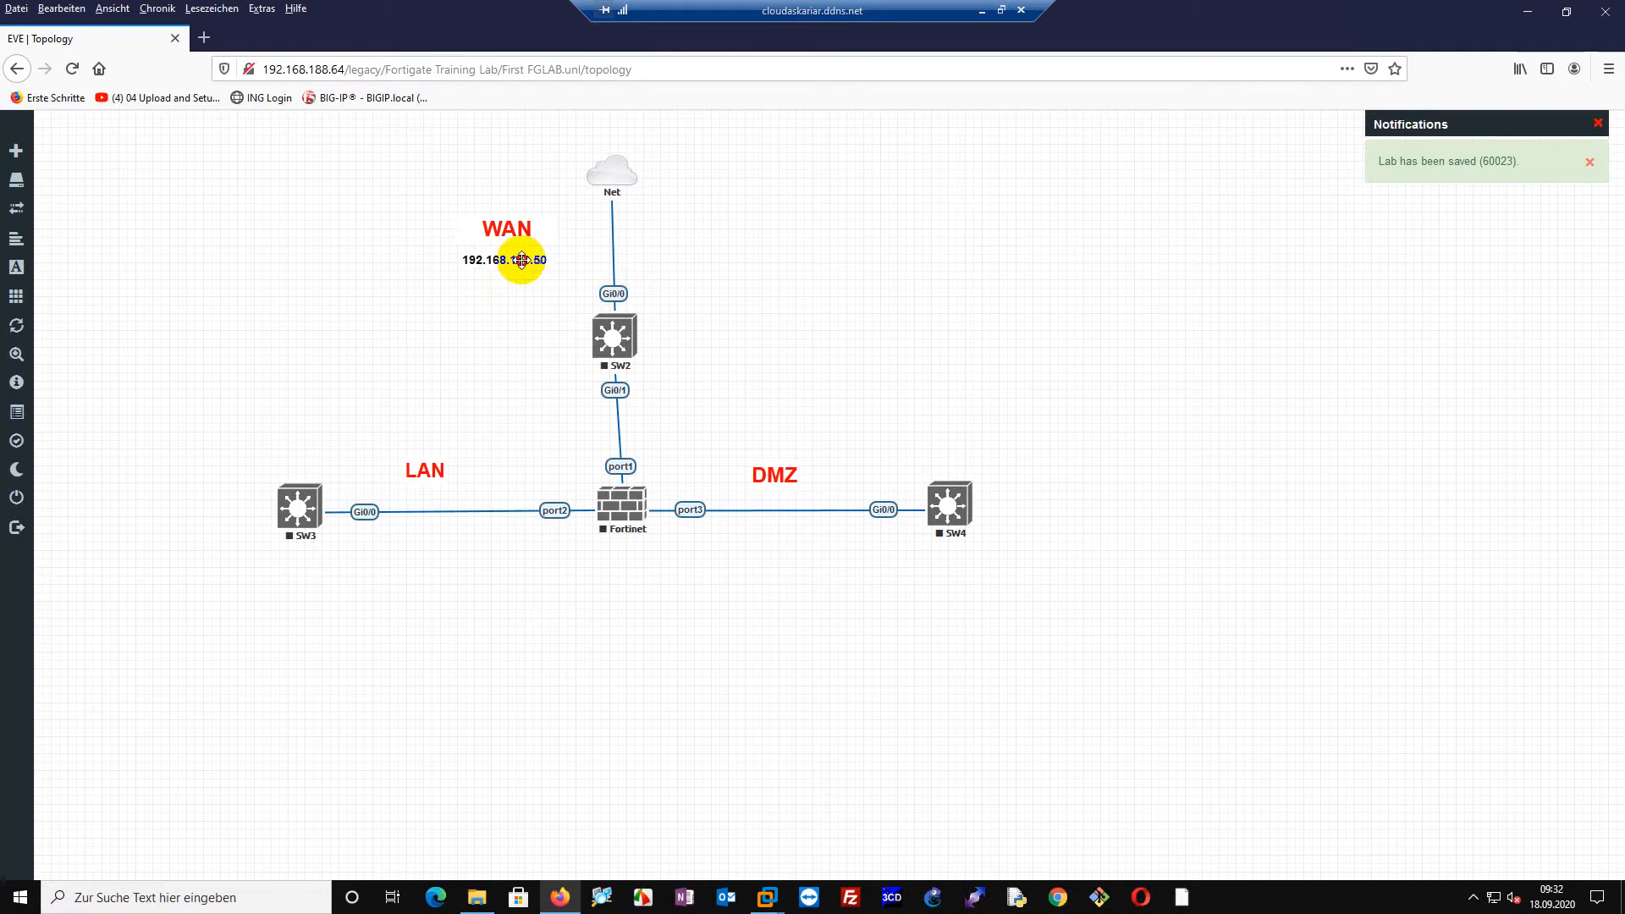
right_click(521, 260)
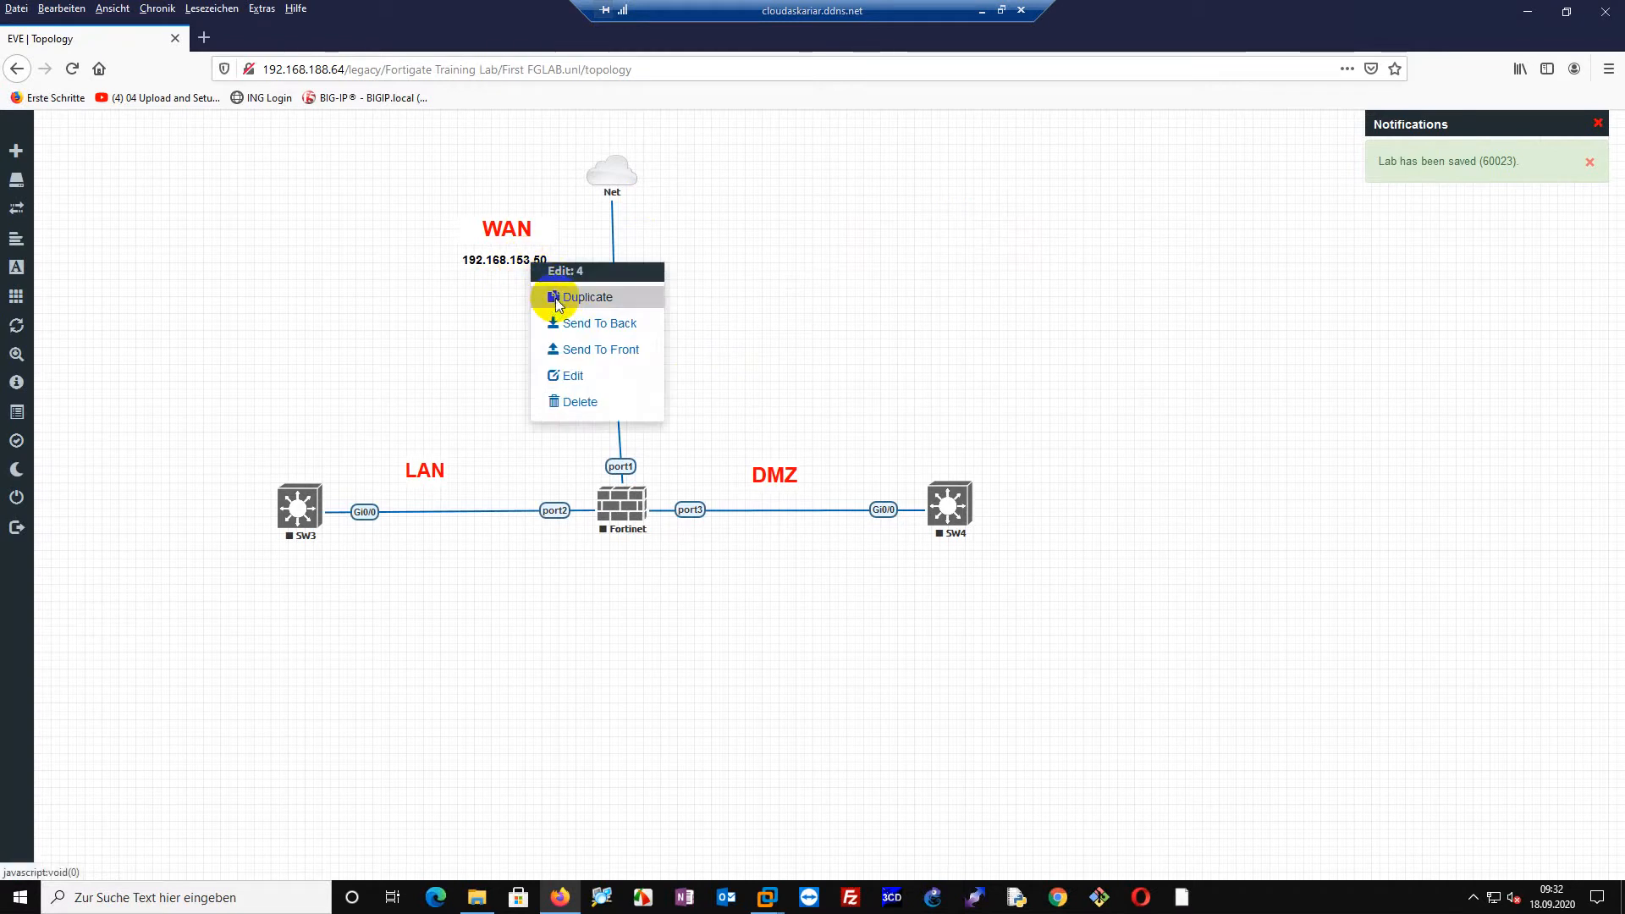
left_click(556, 298)
left_click_drag(513, 311, 430, 496)
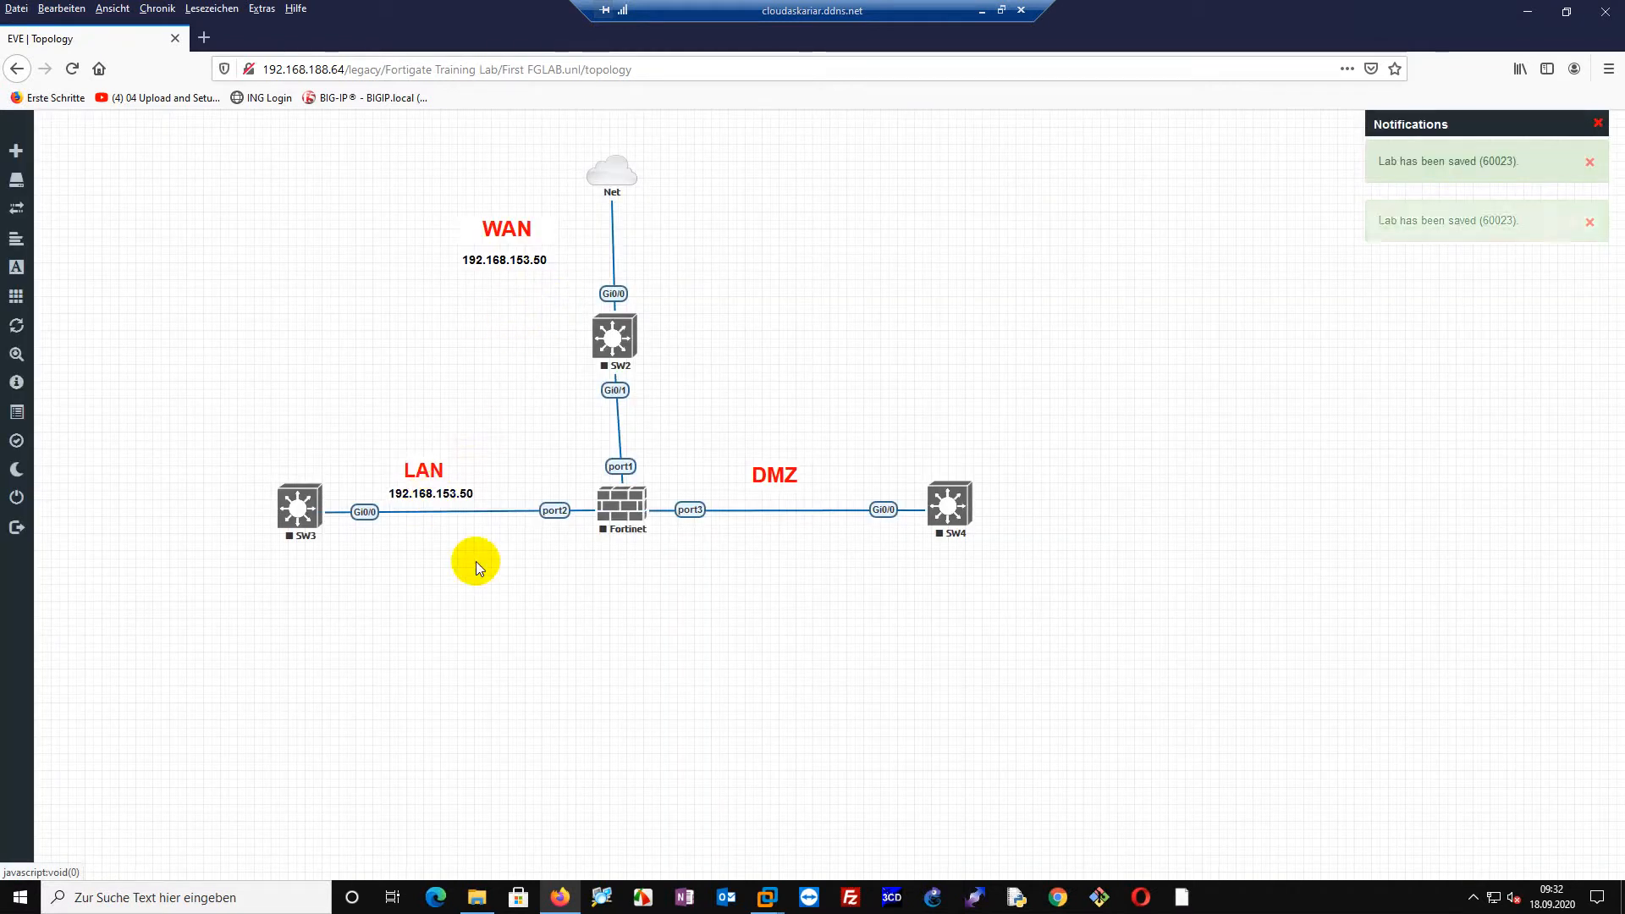
double_click(453, 495)
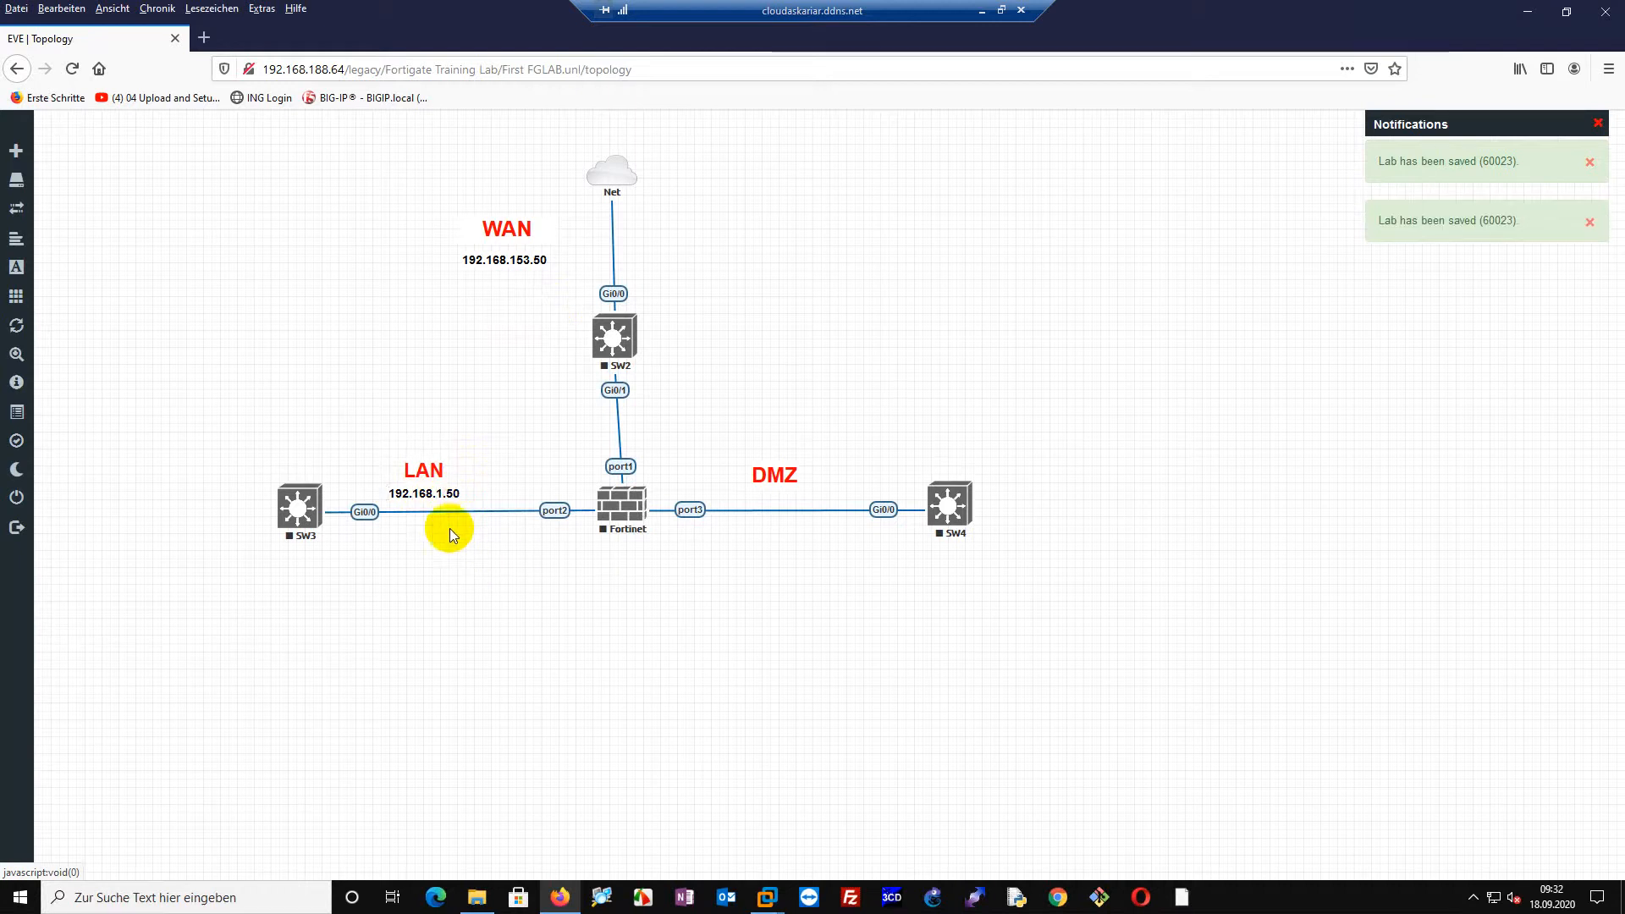
Duplicate the LAN address label and place the copy below the DMZ label, raising DMZ slightly.
right_click(430, 502)
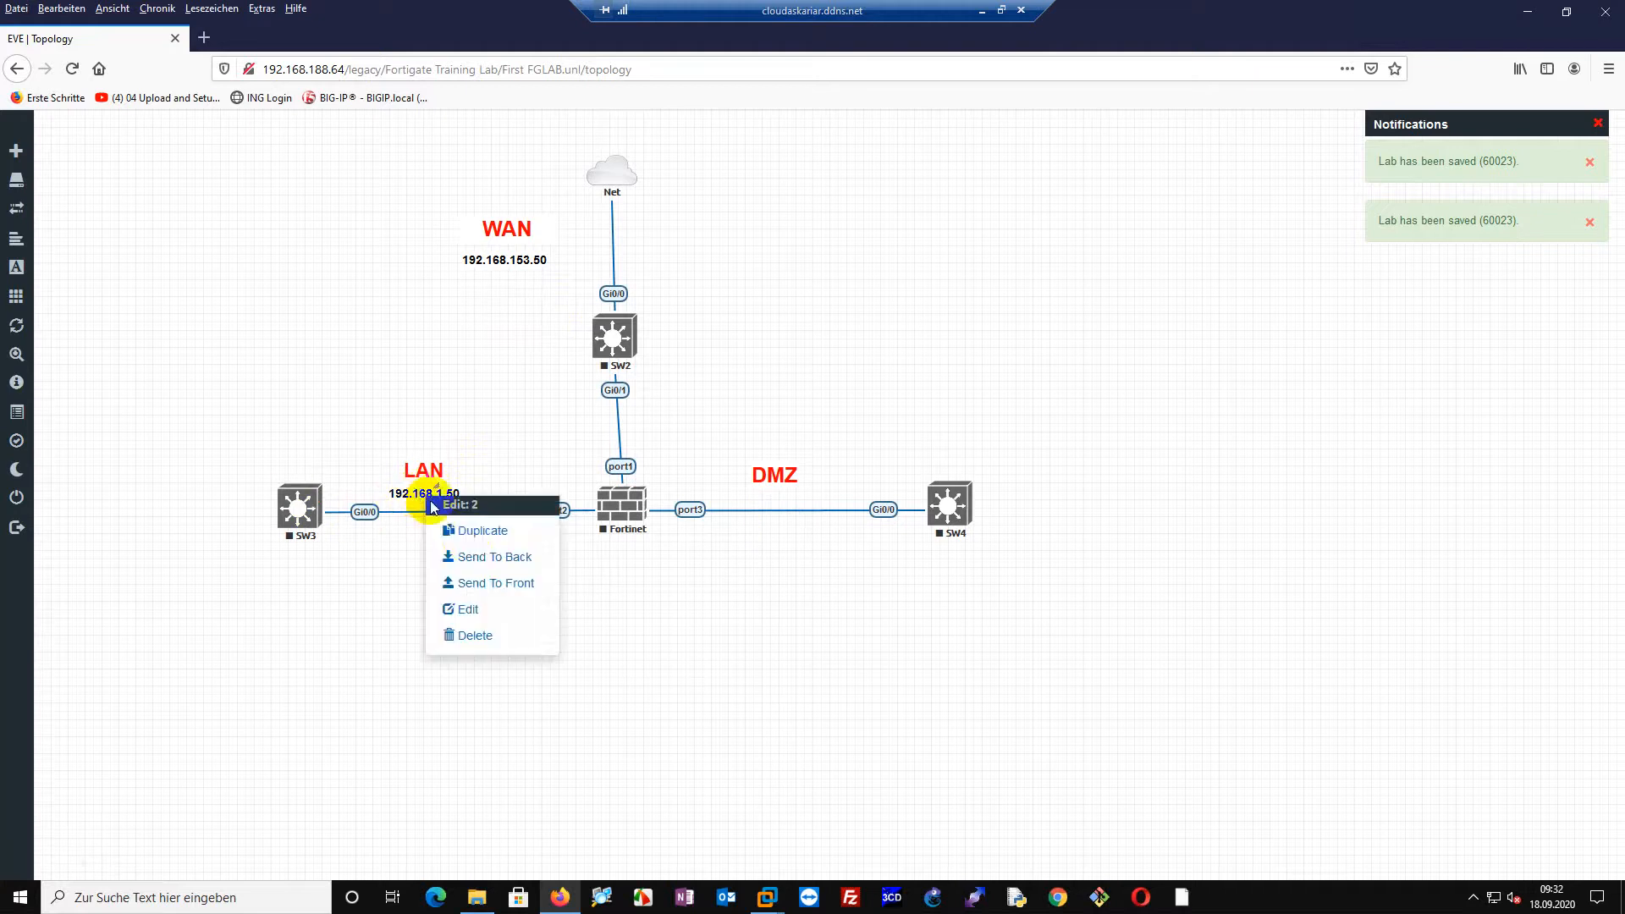
left_click(462, 535)
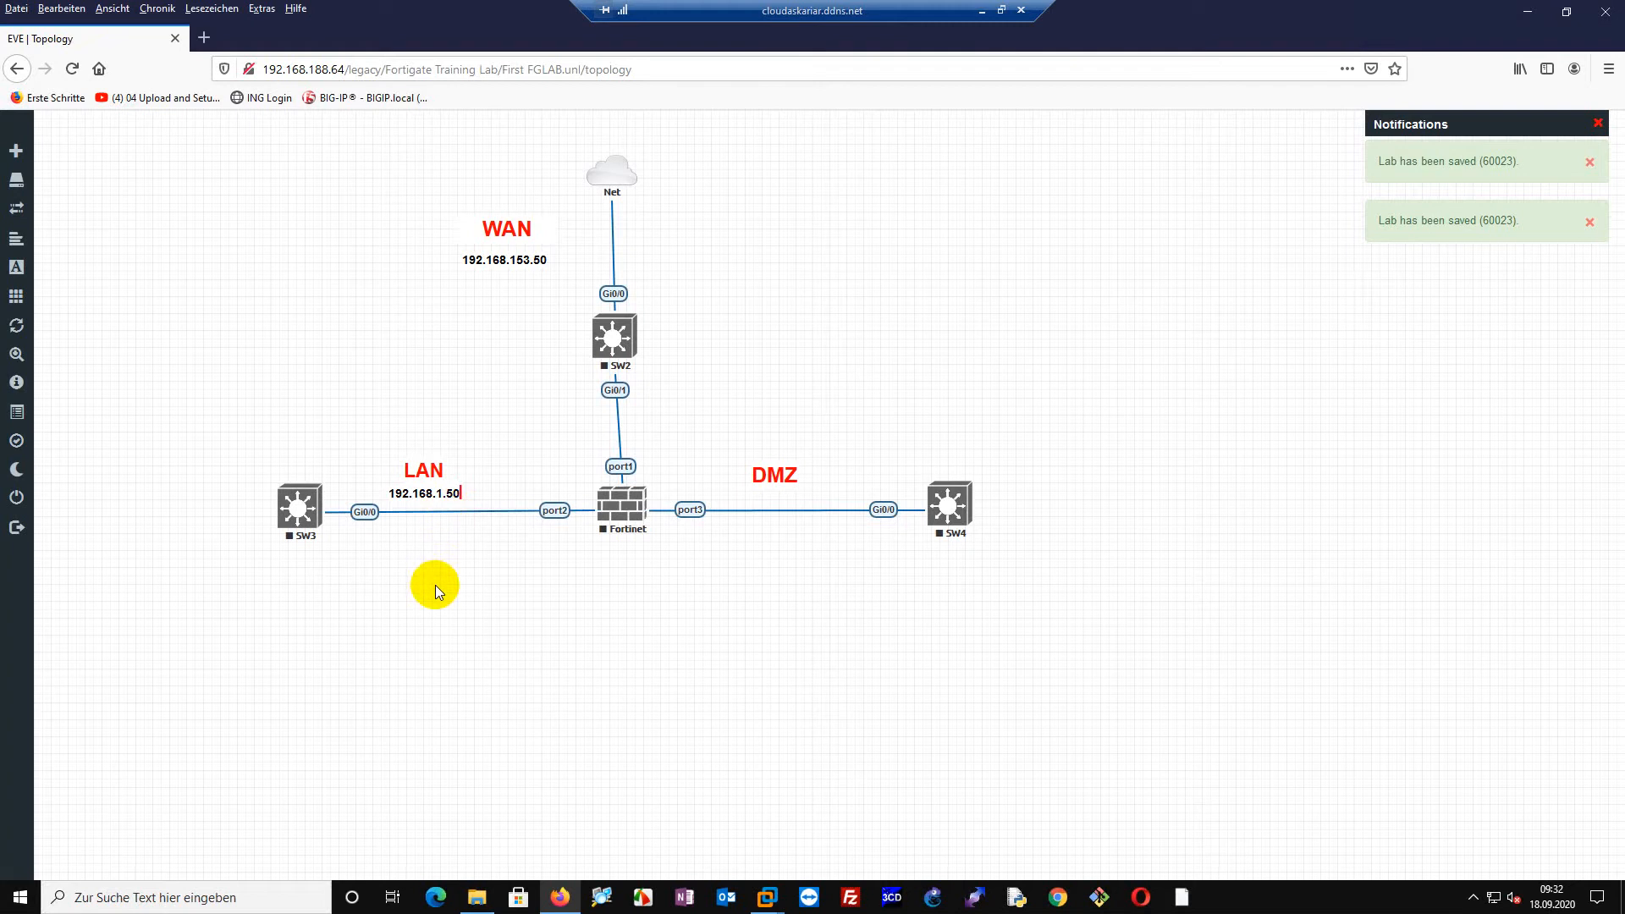
right_click(456, 499)
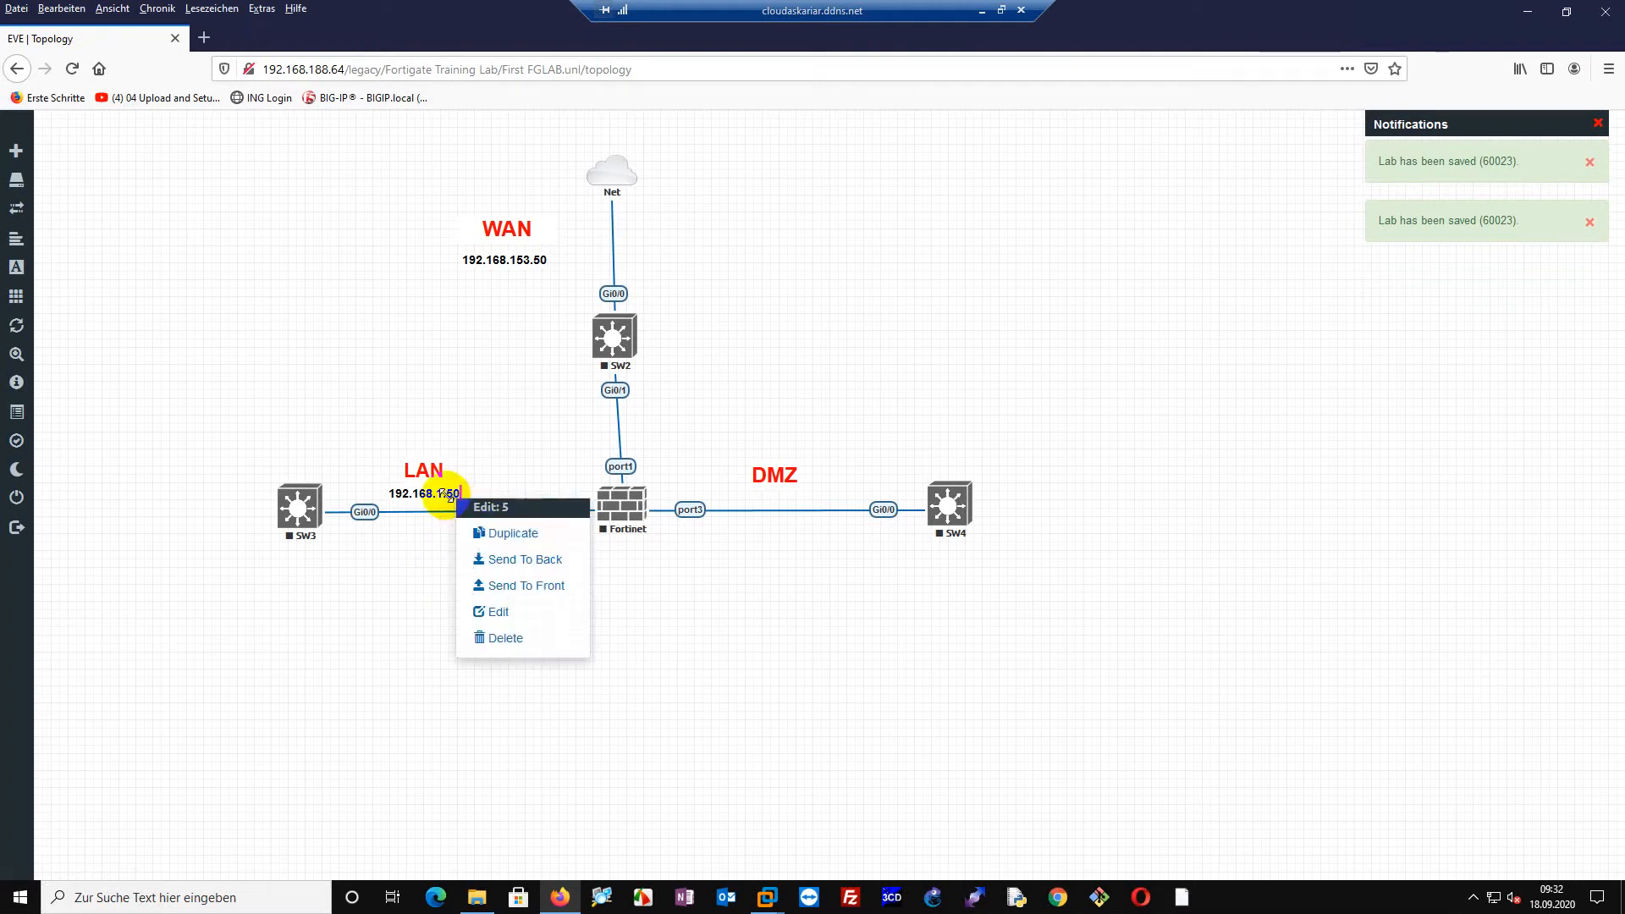
left_click(483, 535)
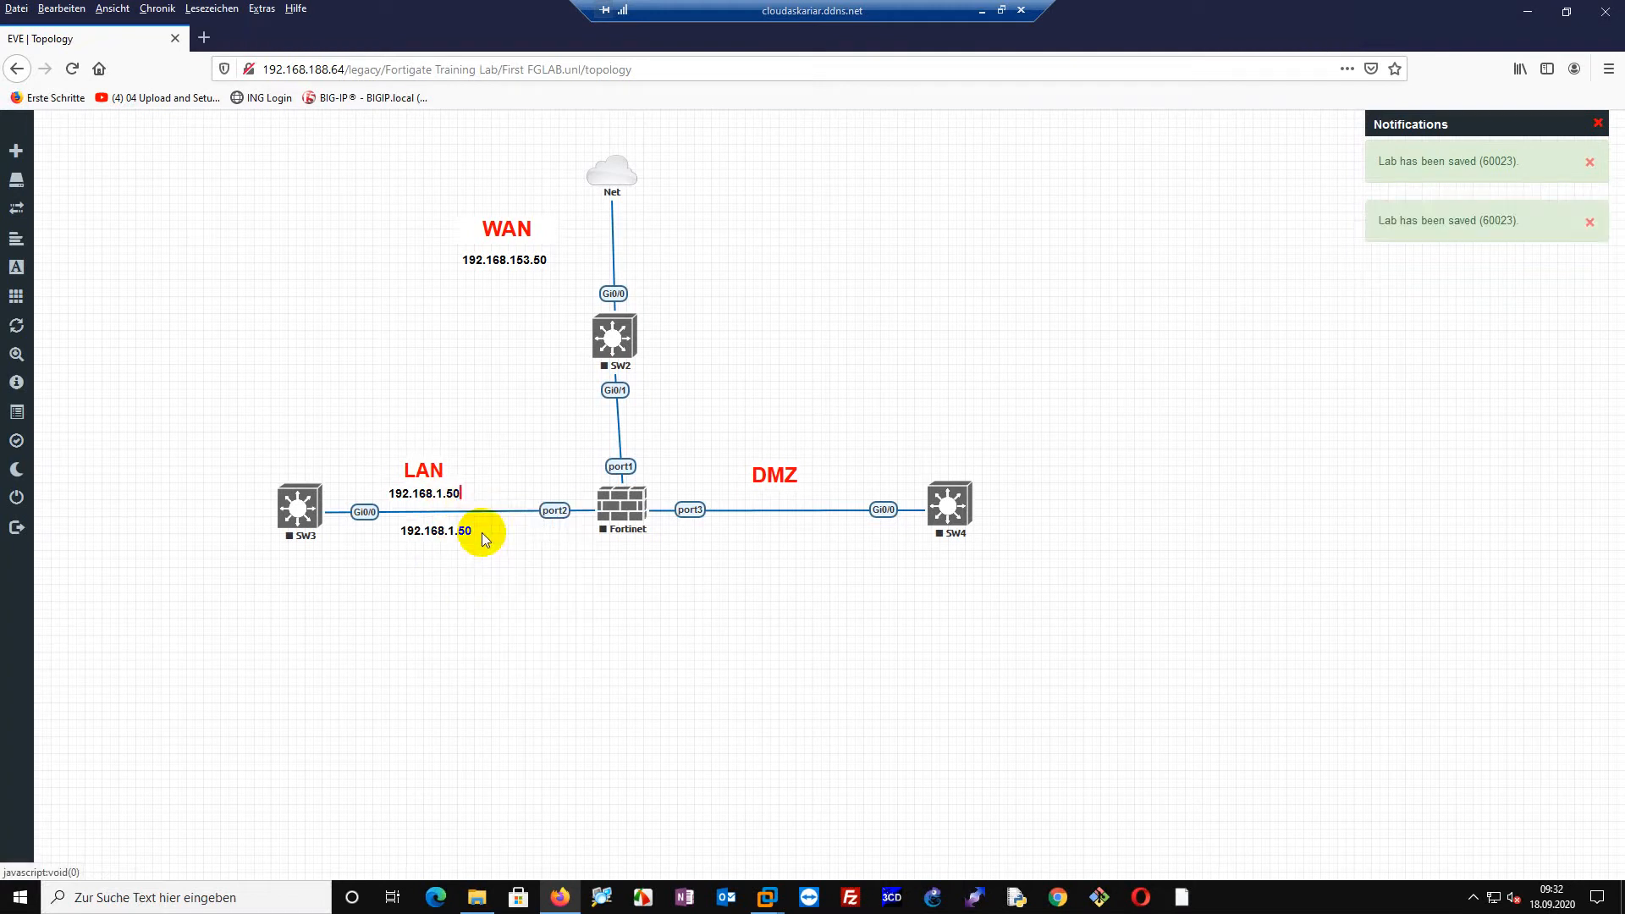
left_click_drag(480, 533, 776, 496)
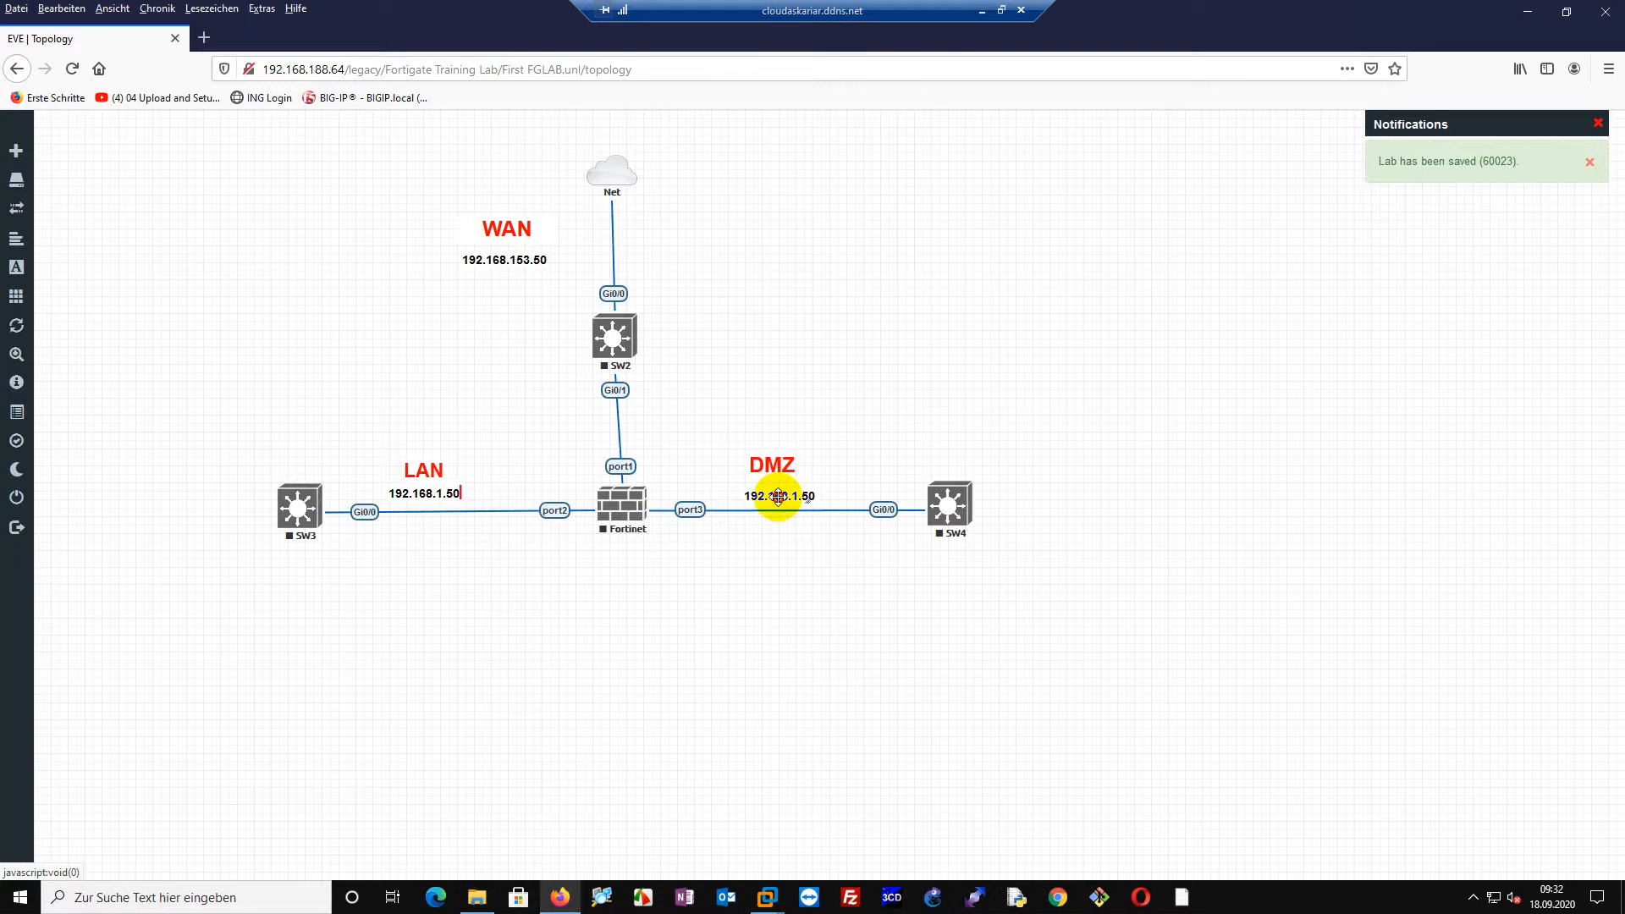
Change the address label below DMZ to 192.168.10.50 and nudge the Fortinet firewall slightly down.
left_click(772, 489)
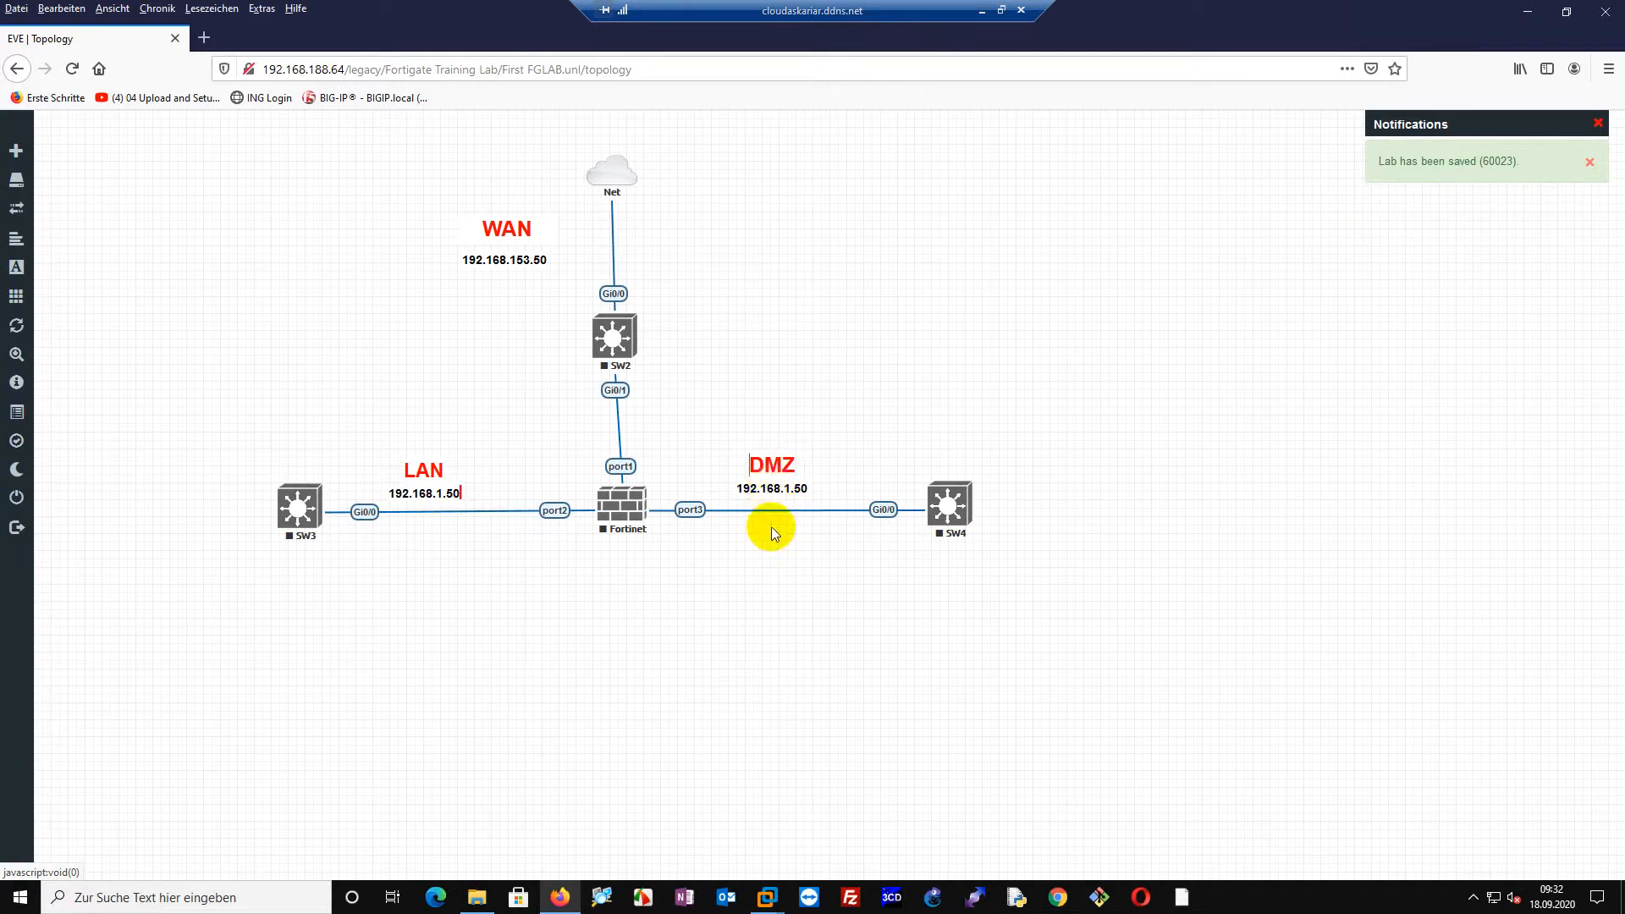
left_click(802, 488)
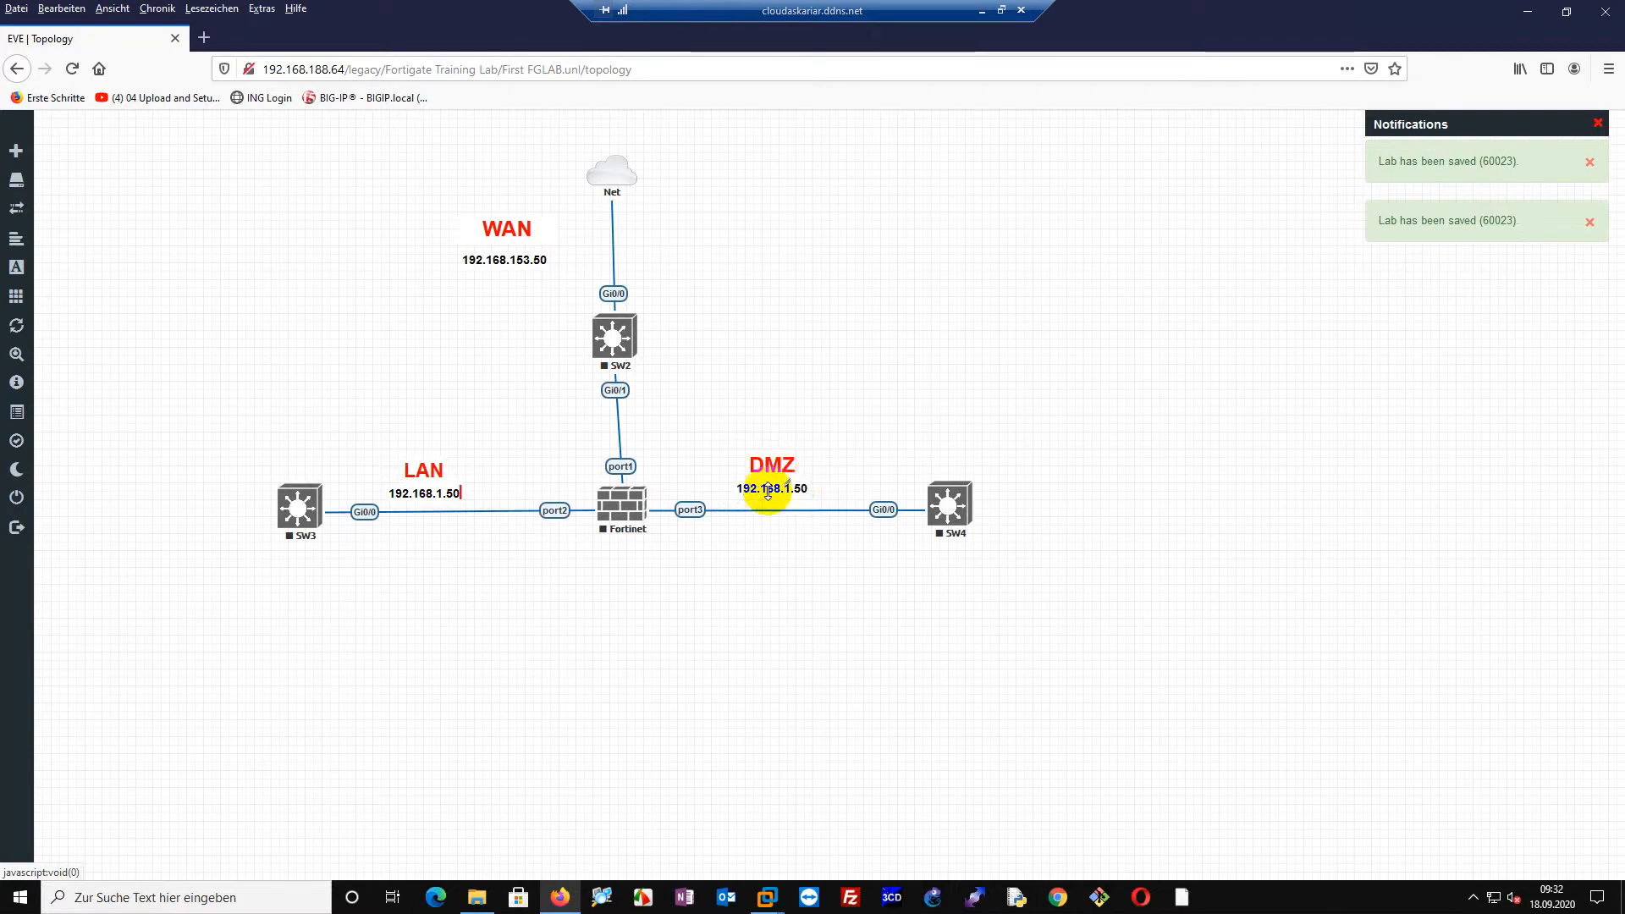
left_click_drag(767, 491, 772, 584)
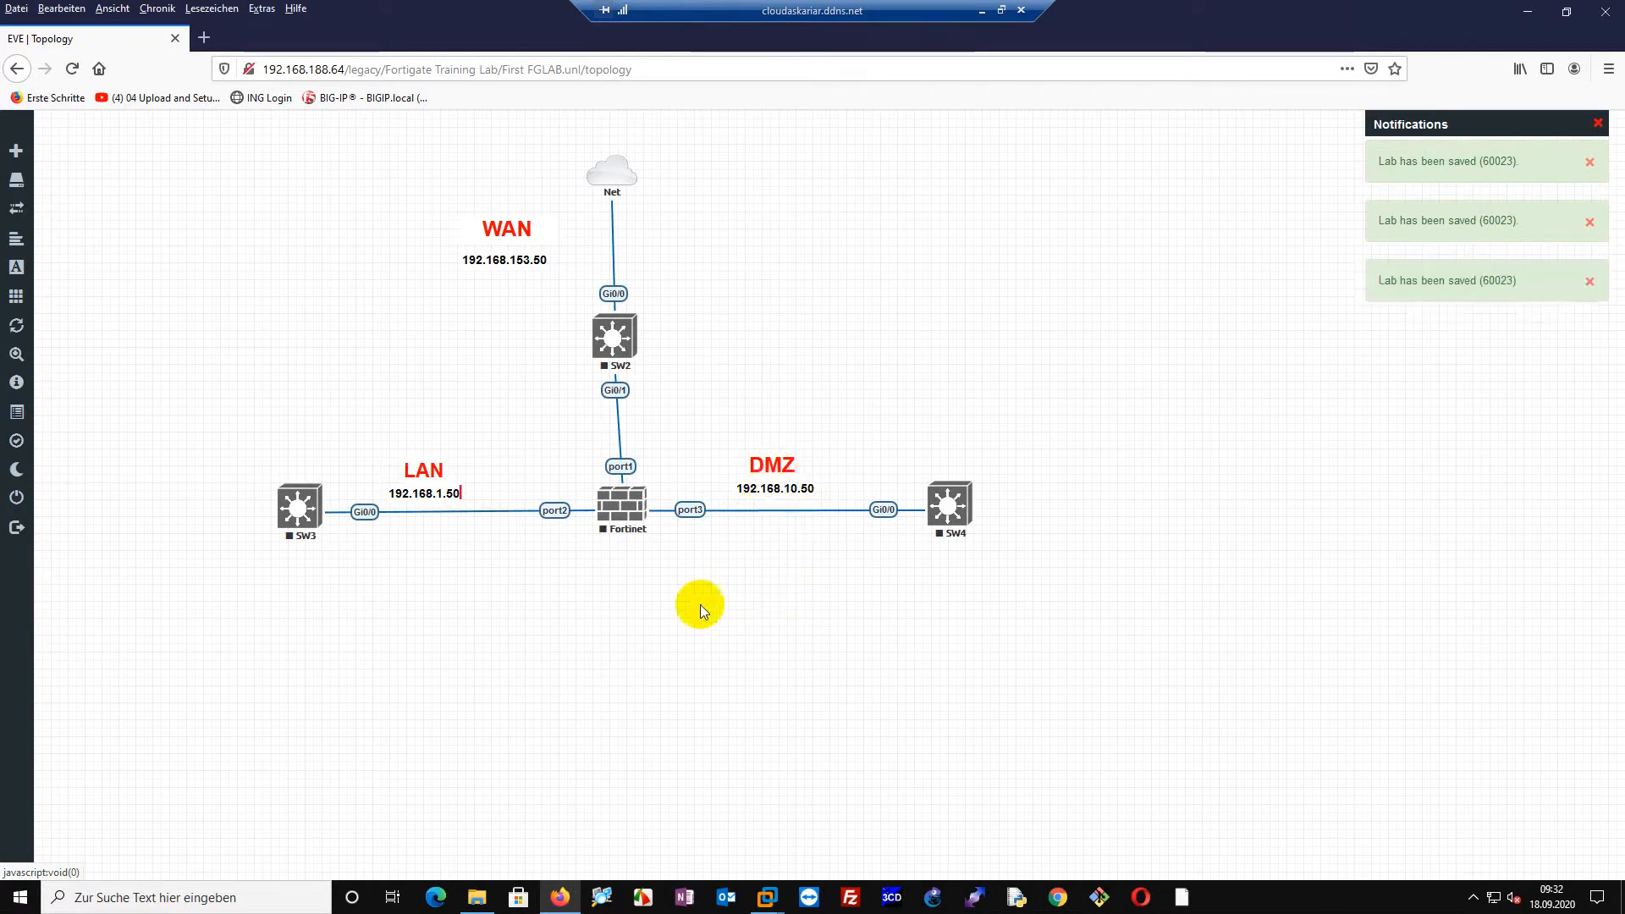
left_click_drag(634, 513, 634, 519)
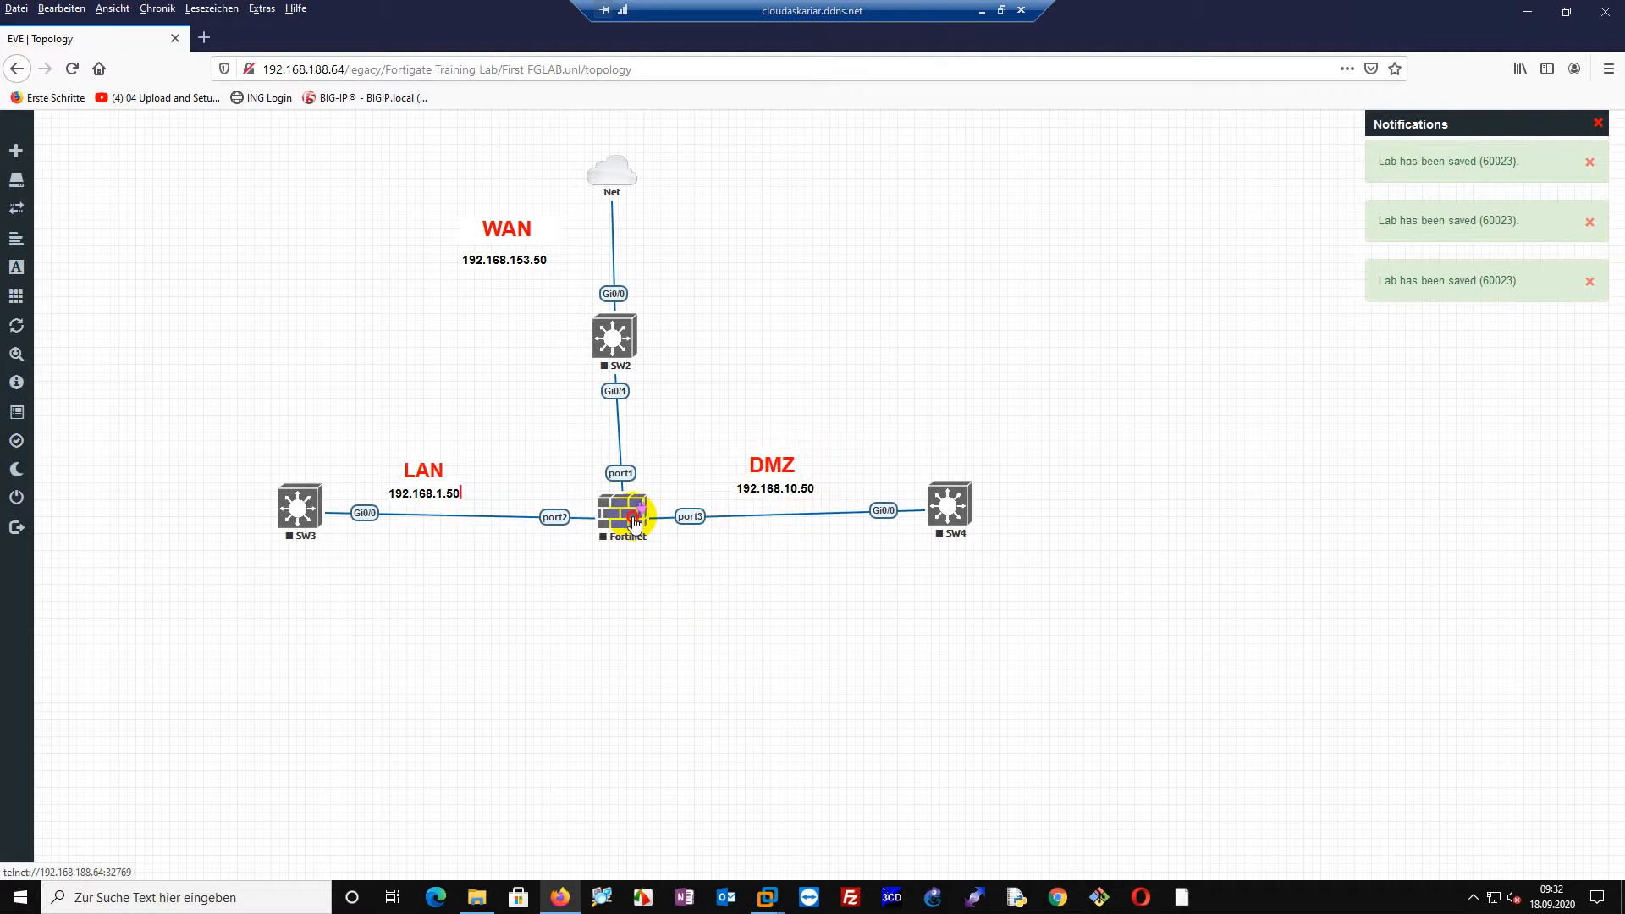
Start a new node from the Windows template with the image win-7-x86-IPCC.
right_click(588, 558)
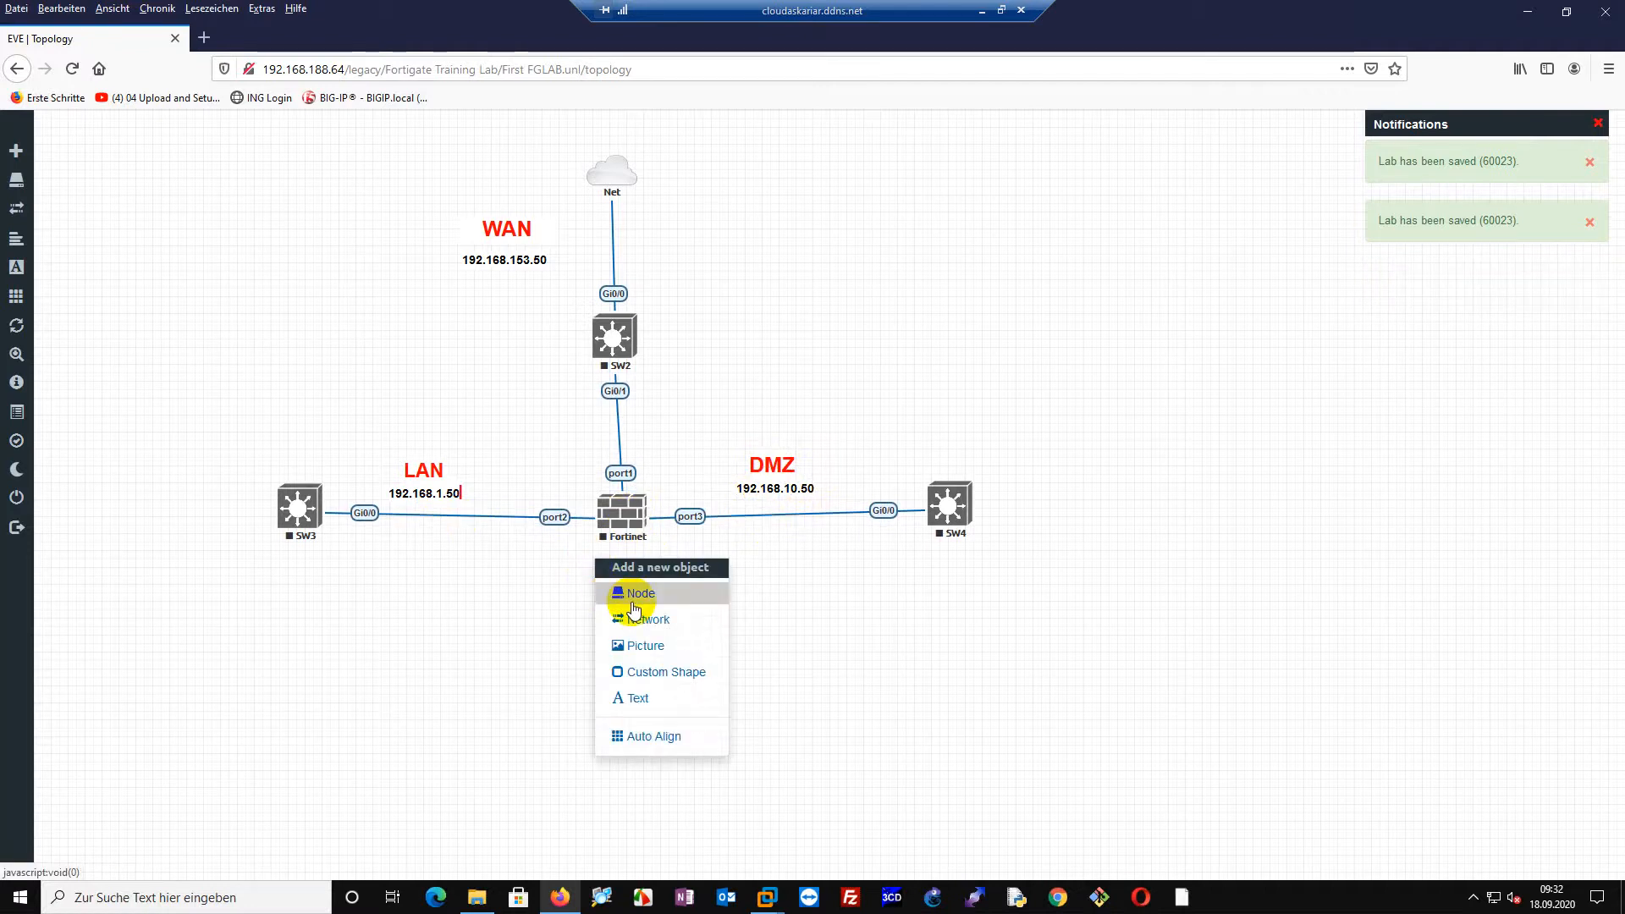
left_click(633, 603)
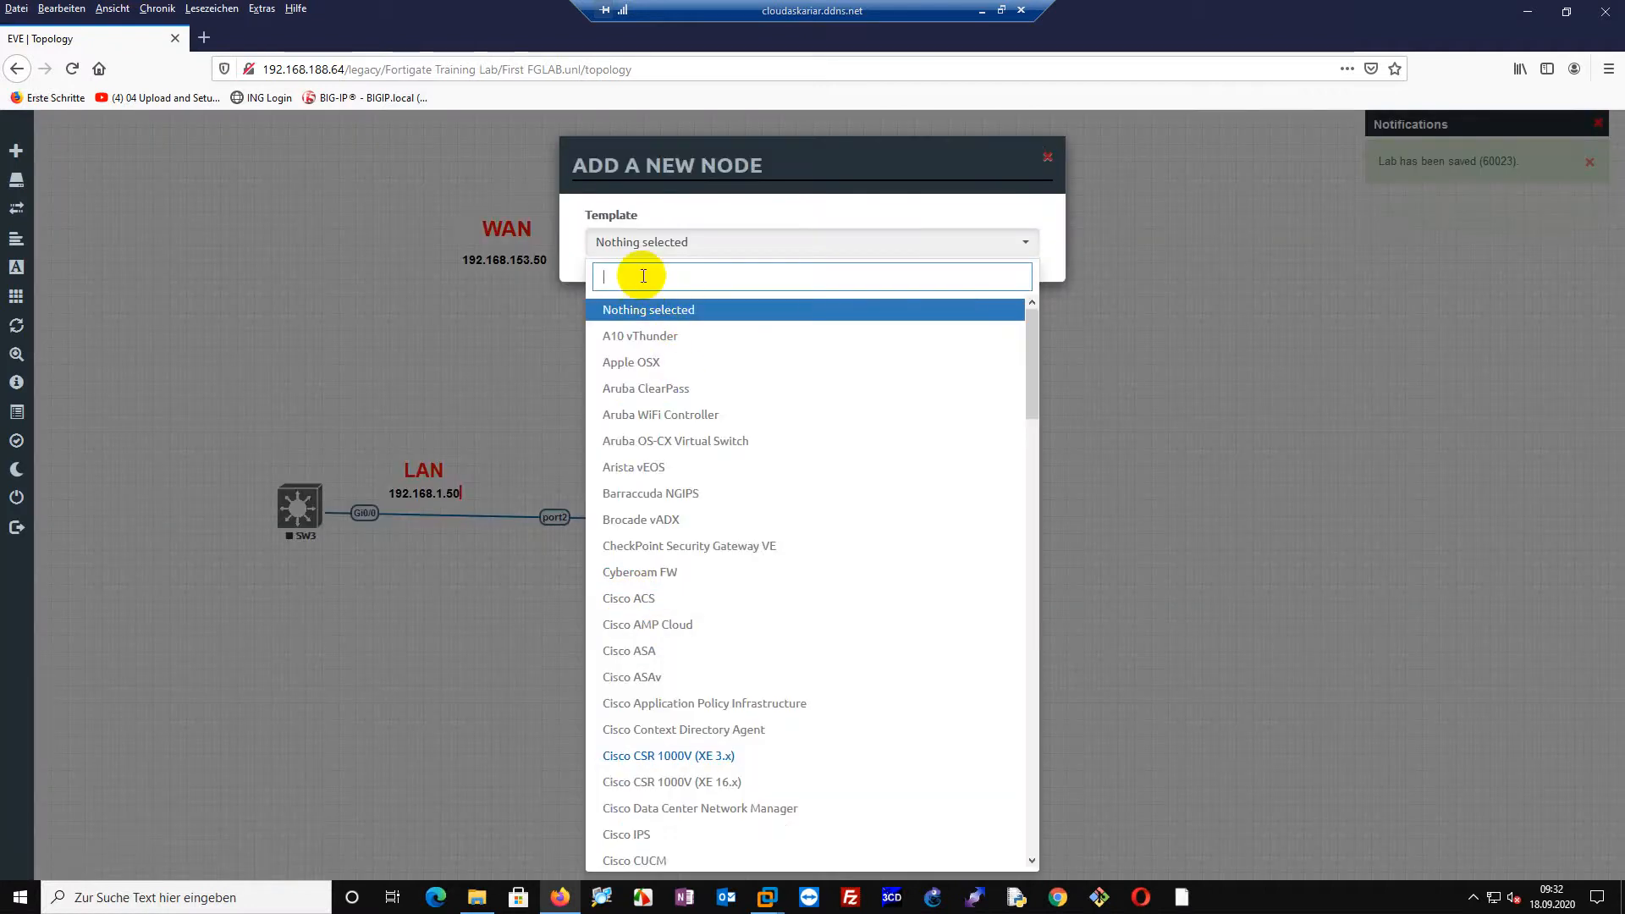
type("w")
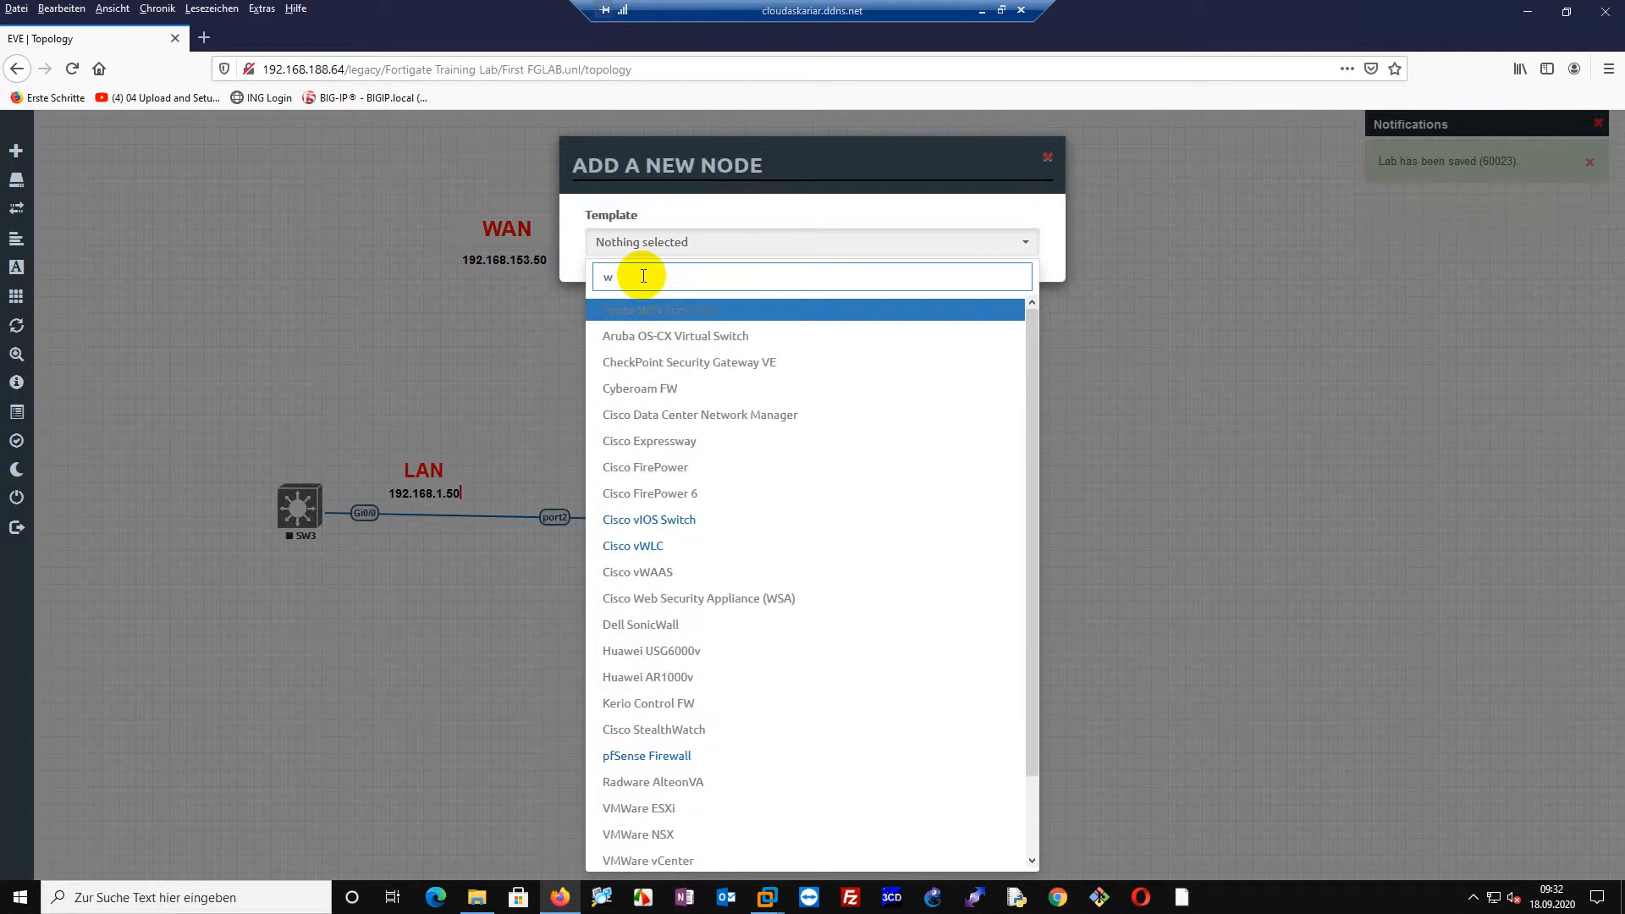
scroll(703, 606, "down", 1)
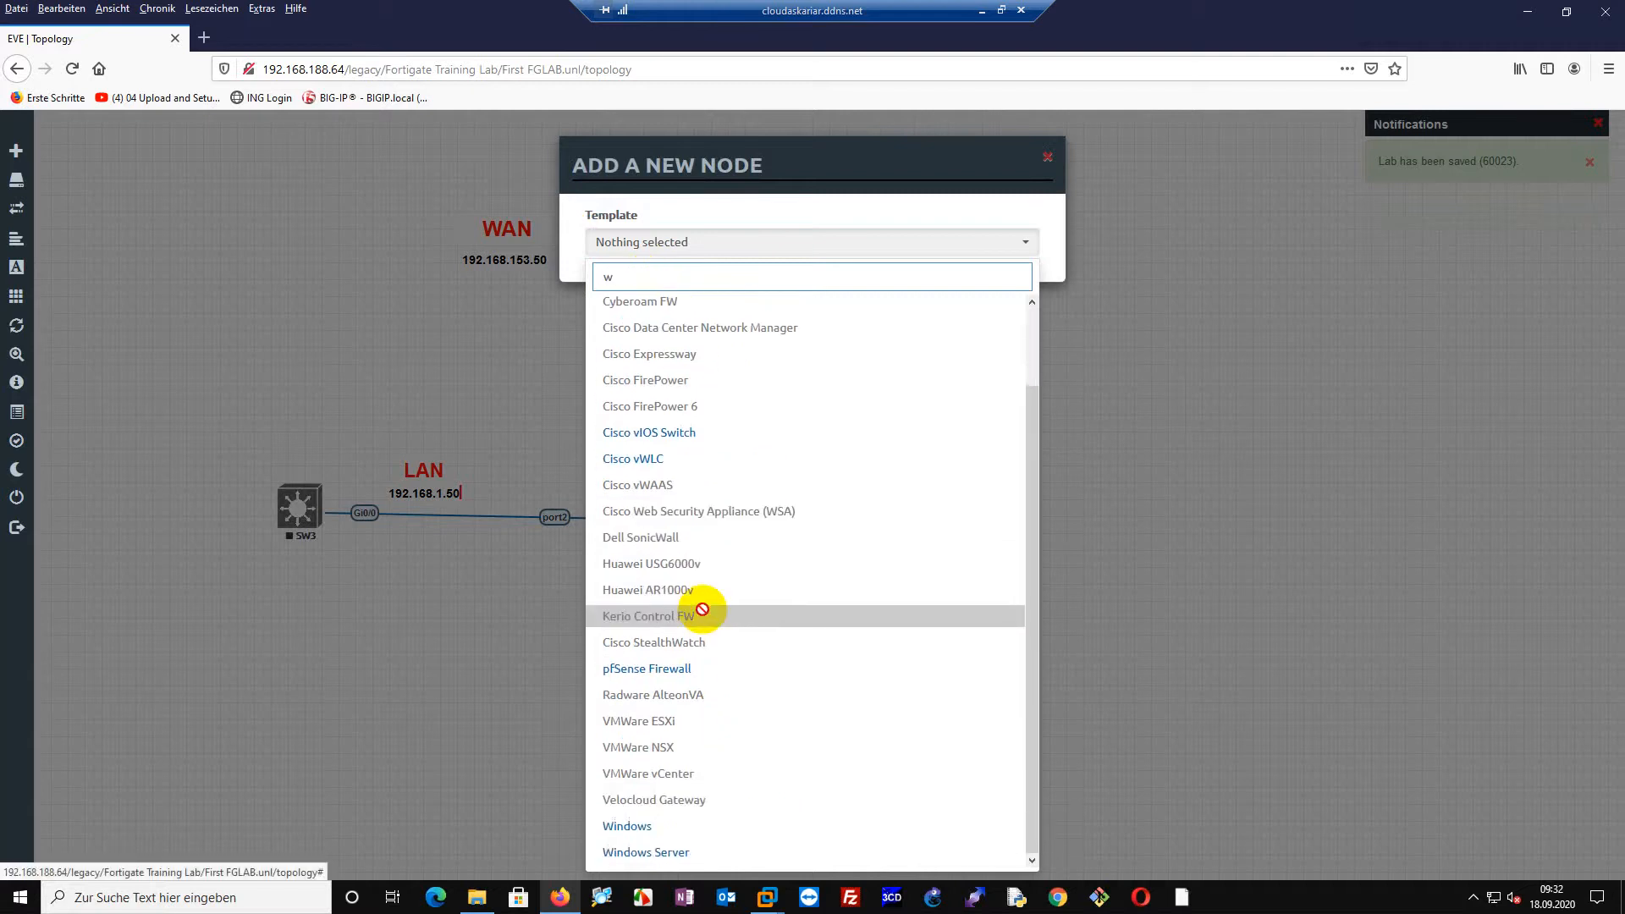
scroll(701, 593, "up", 1)
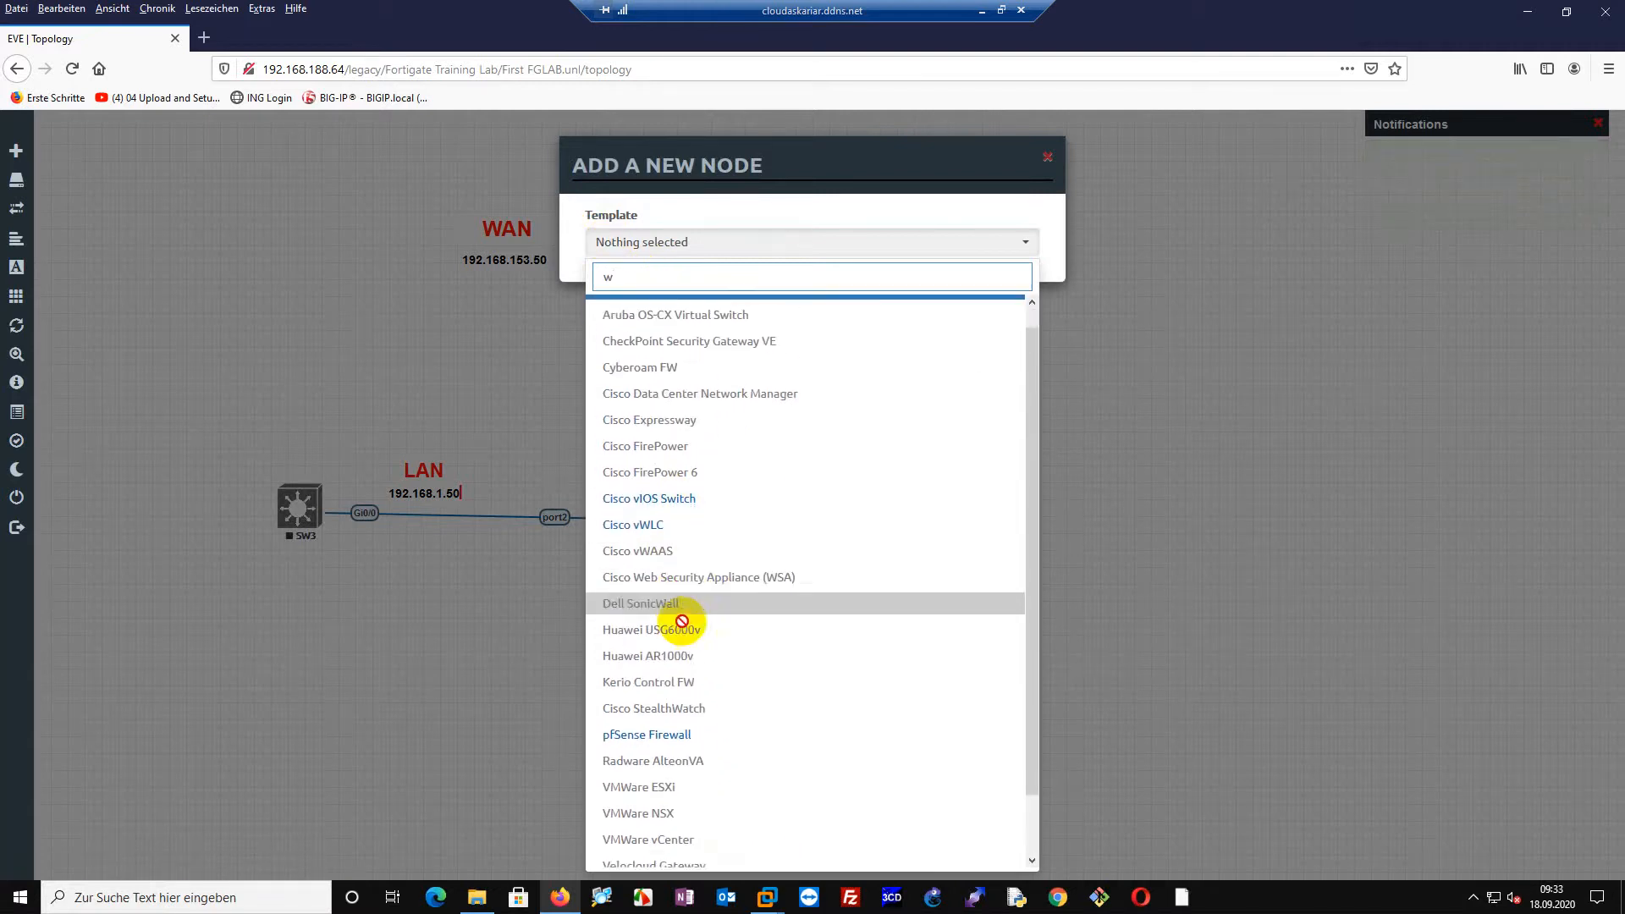
scroll(682, 622, "down", 1)
left_click(653, 821)
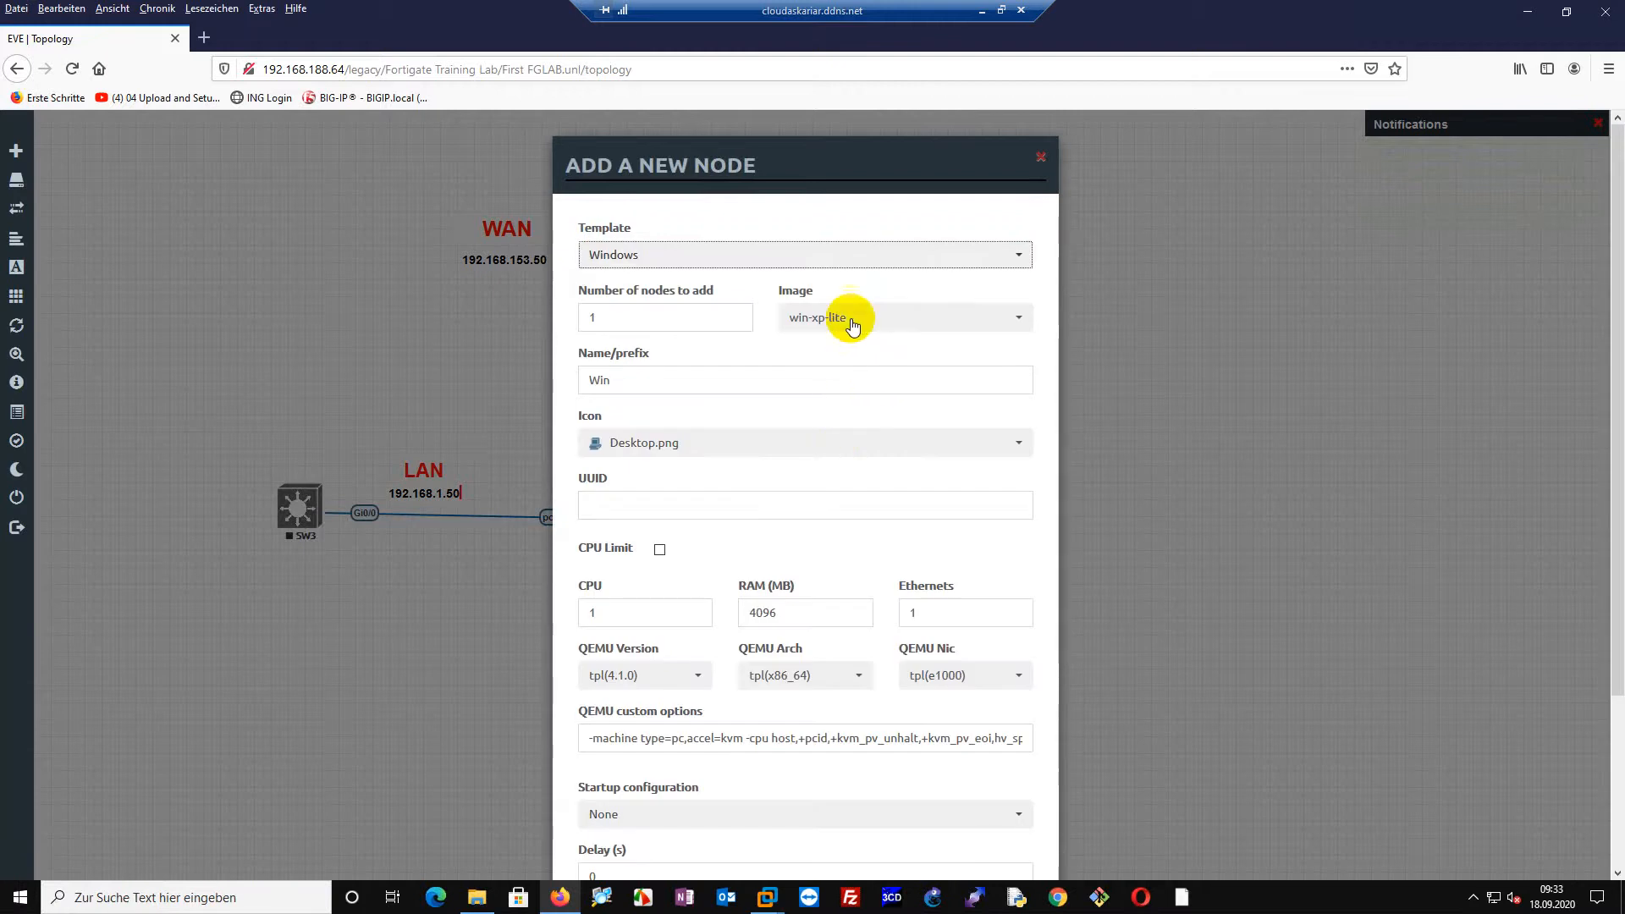
left_click(851, 326)
left_click(826, 350)
Set the number of Windows nodes to 2, choose the icon User_icon.png and save them to the lab.
double_click(592, 317)
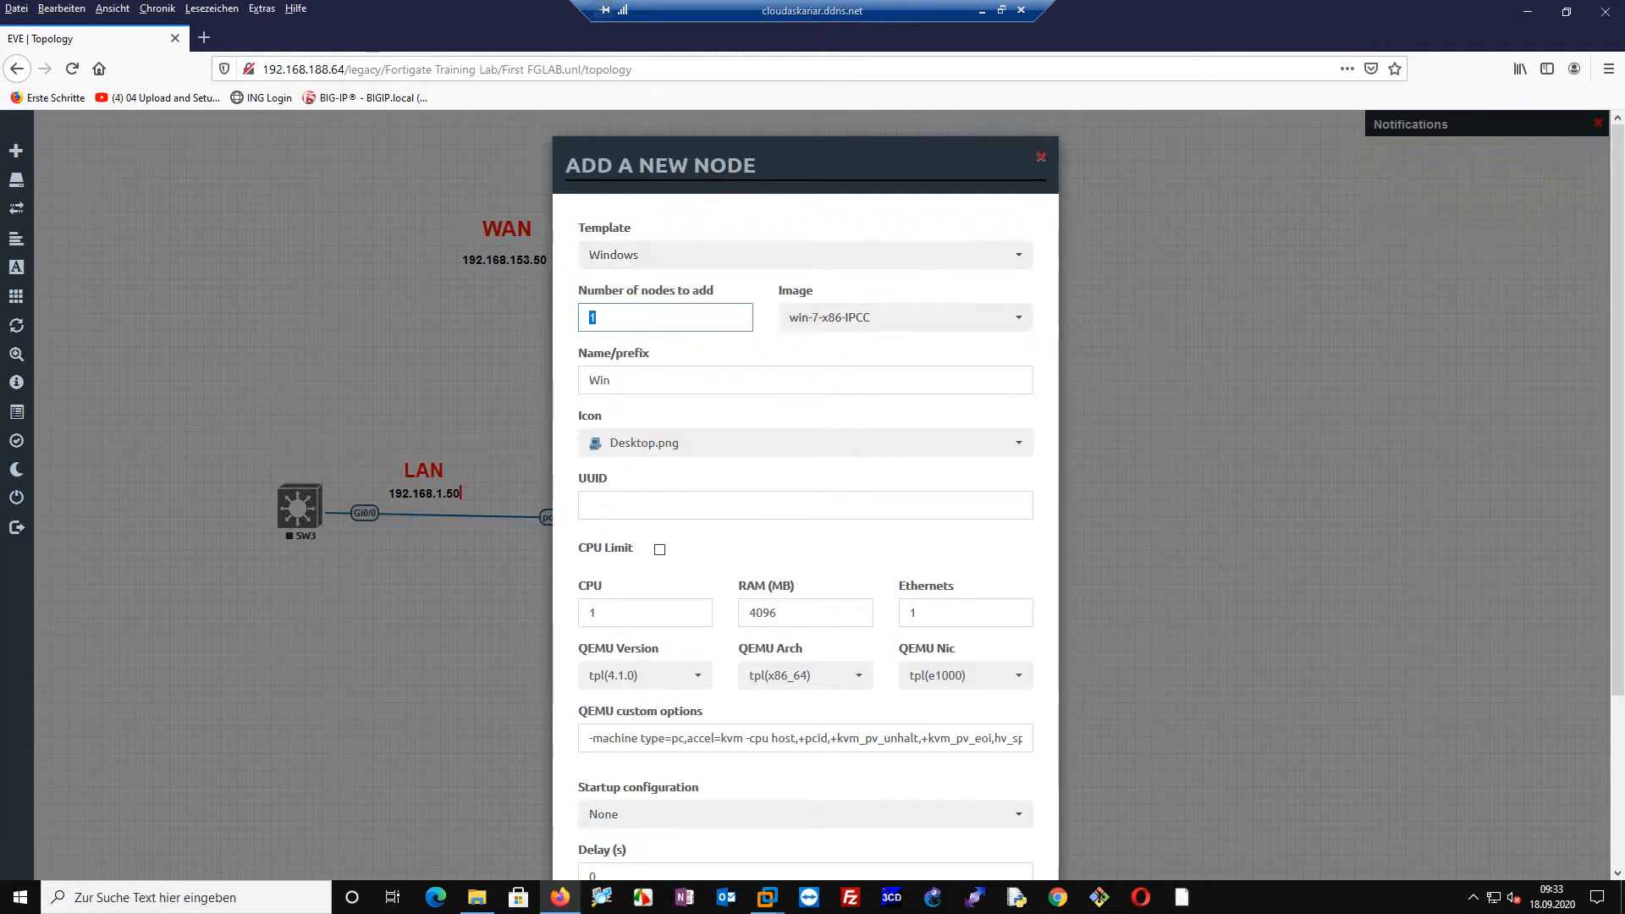
left_click(631, 381)
left_click(622, 449)
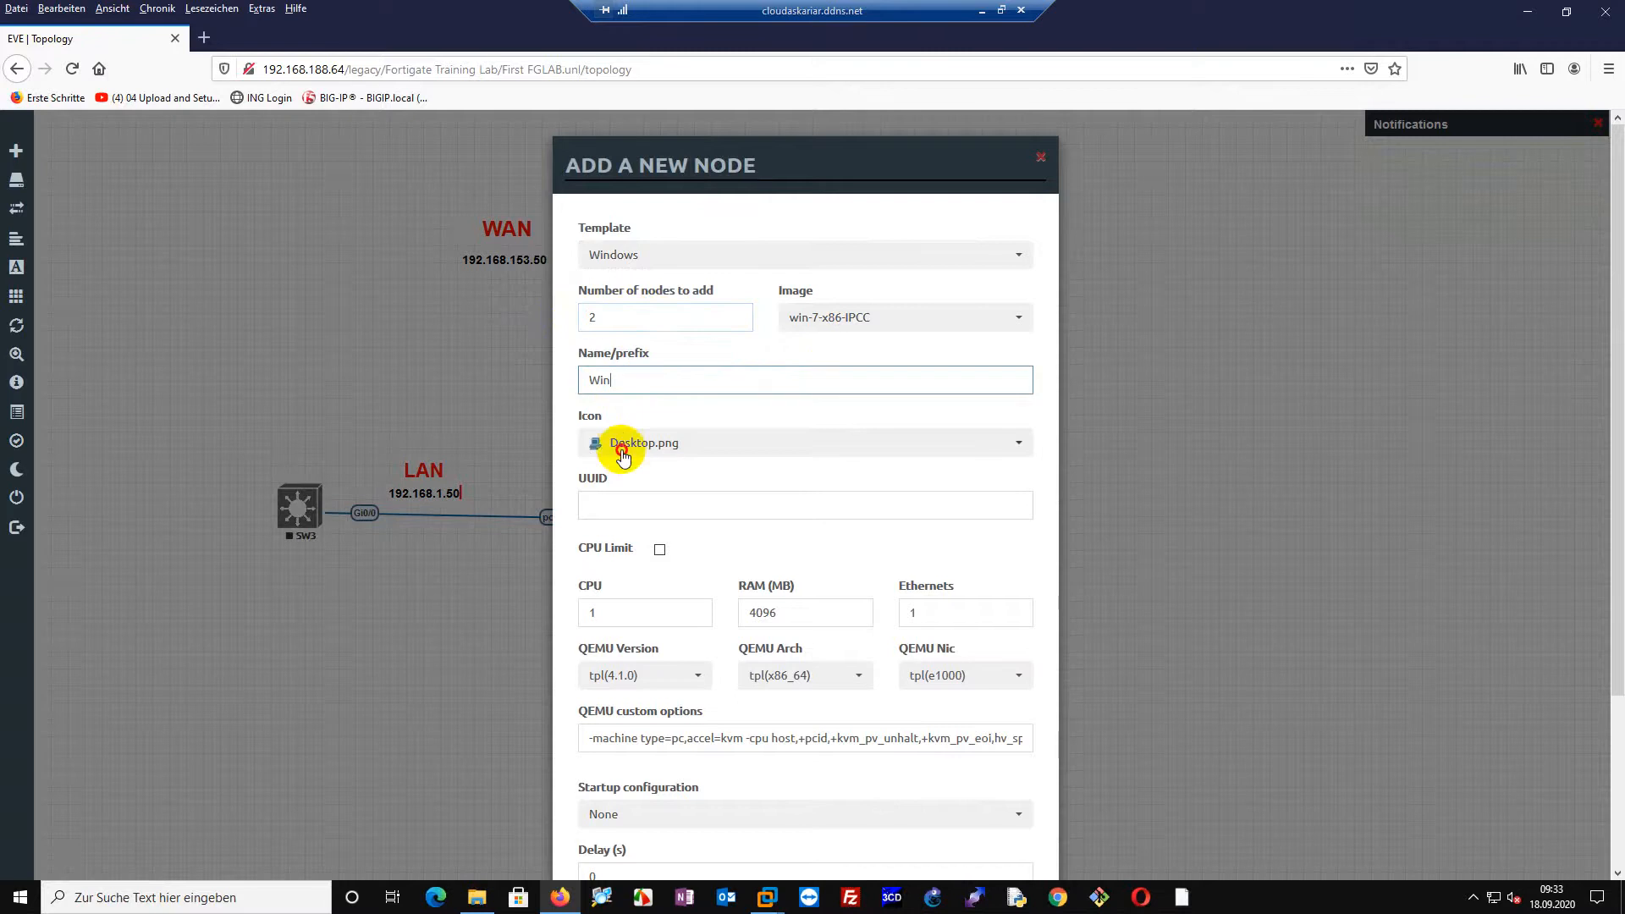
scroll(639, 508, "down", 10)
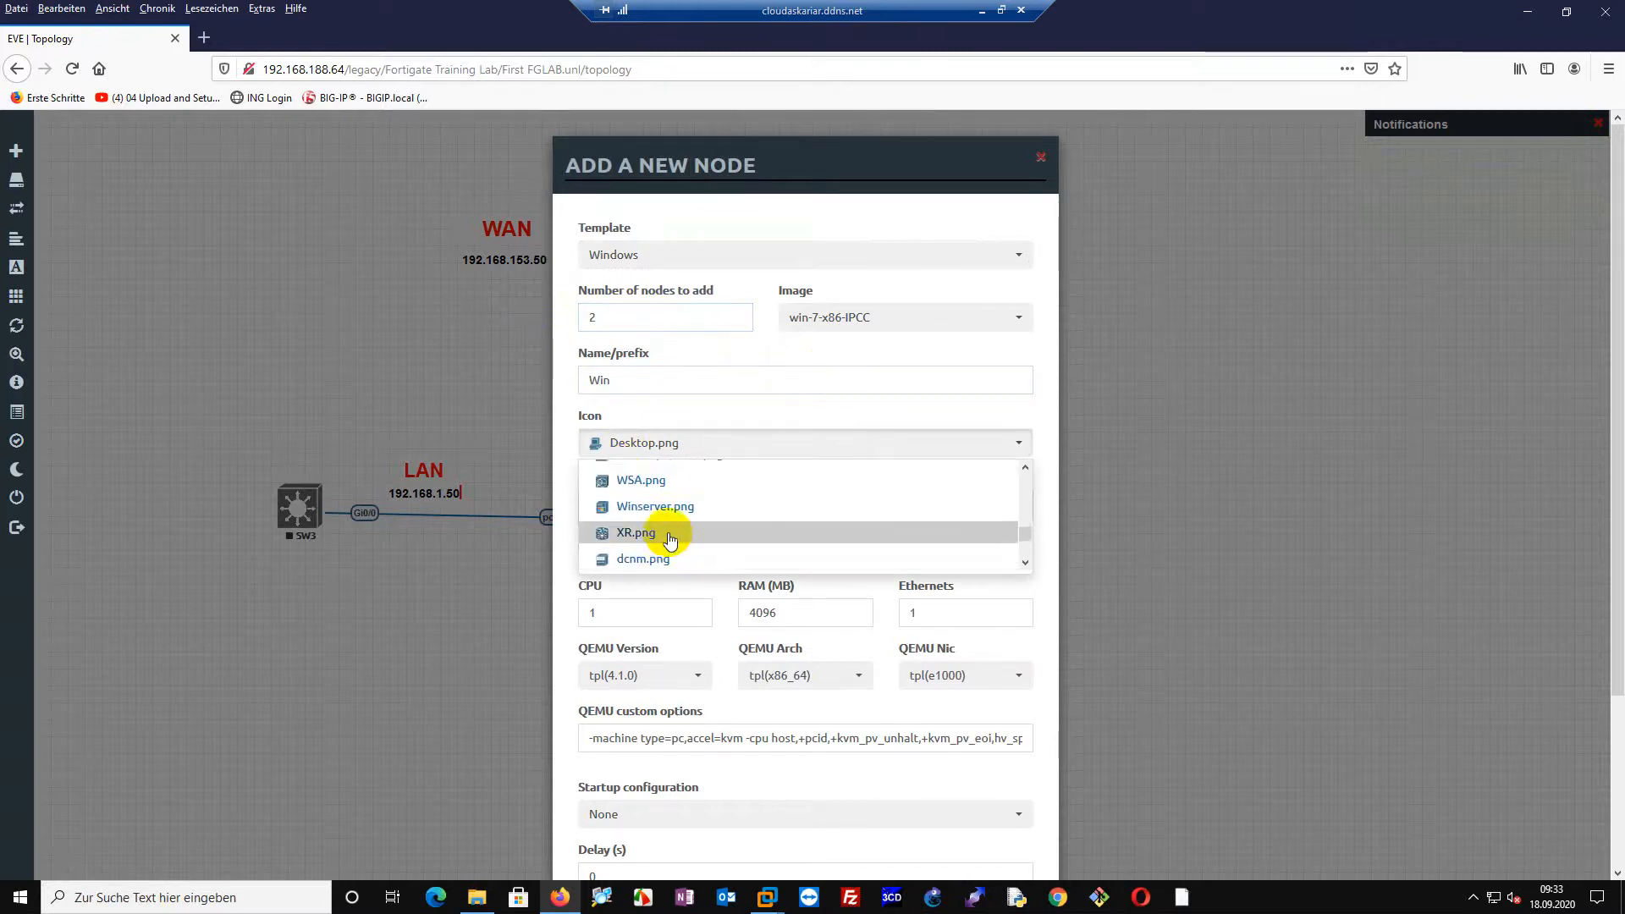
scroll(663, 530, "down", 3)
left_click(649, 509)
scroll(651, 512, "down", 3)
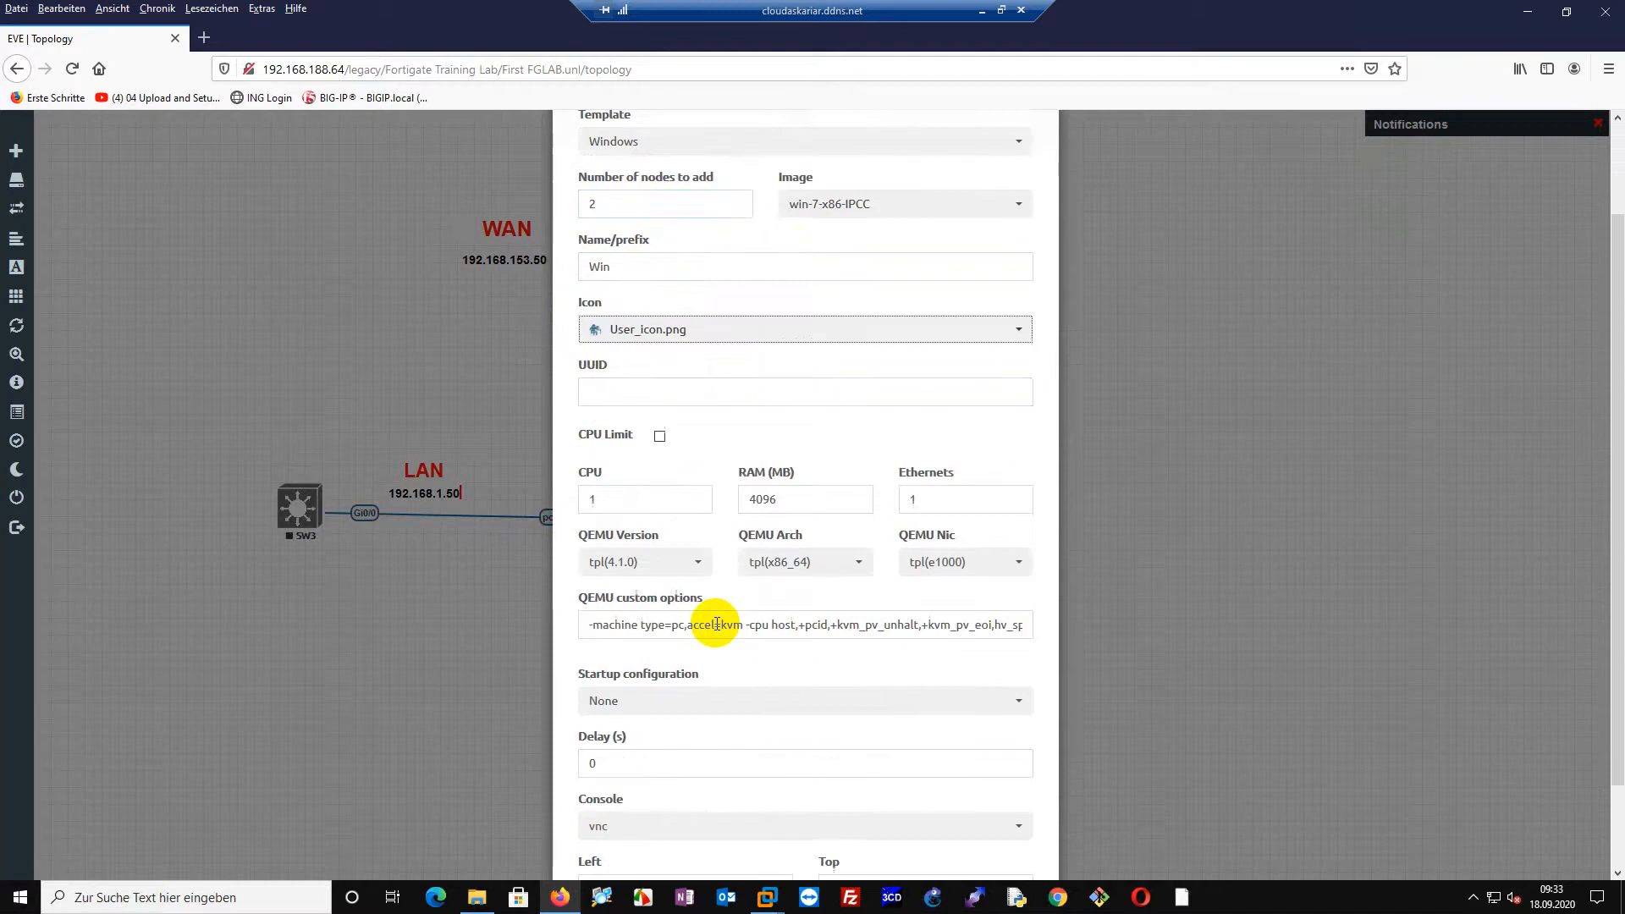
left_click(720, 836)
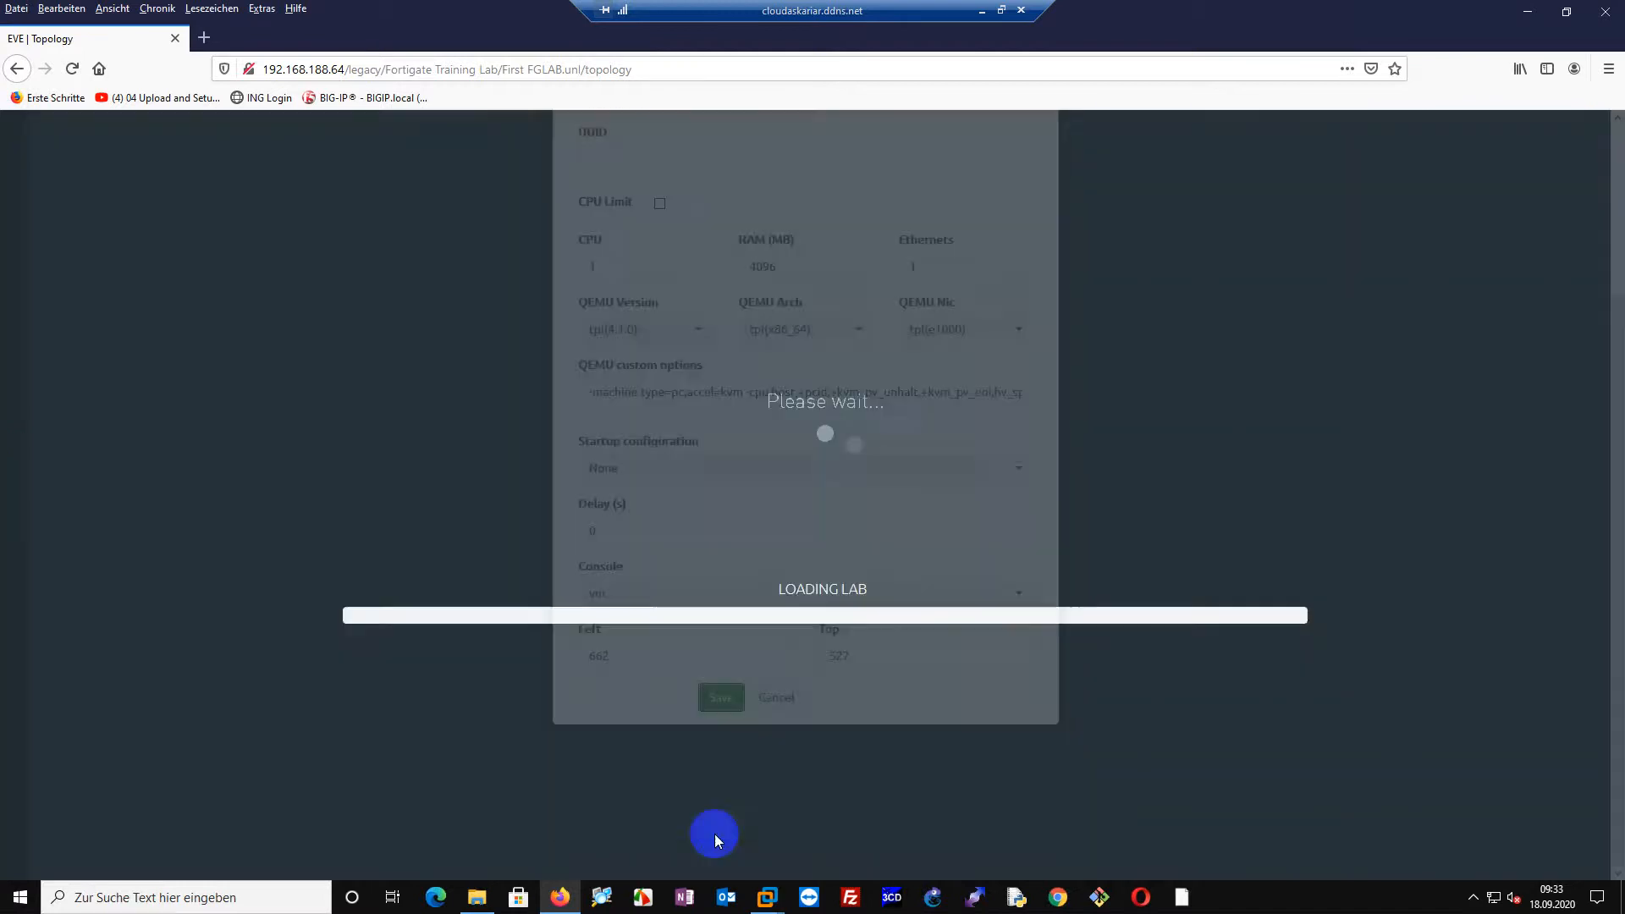
Place one Windows node below SW3 and the other below SW4, and lower SW4 level with the Fortinet firewall.
left_click_drag(564, 601, 248, 596)
left_click_drag(617, 595, 292, 641)
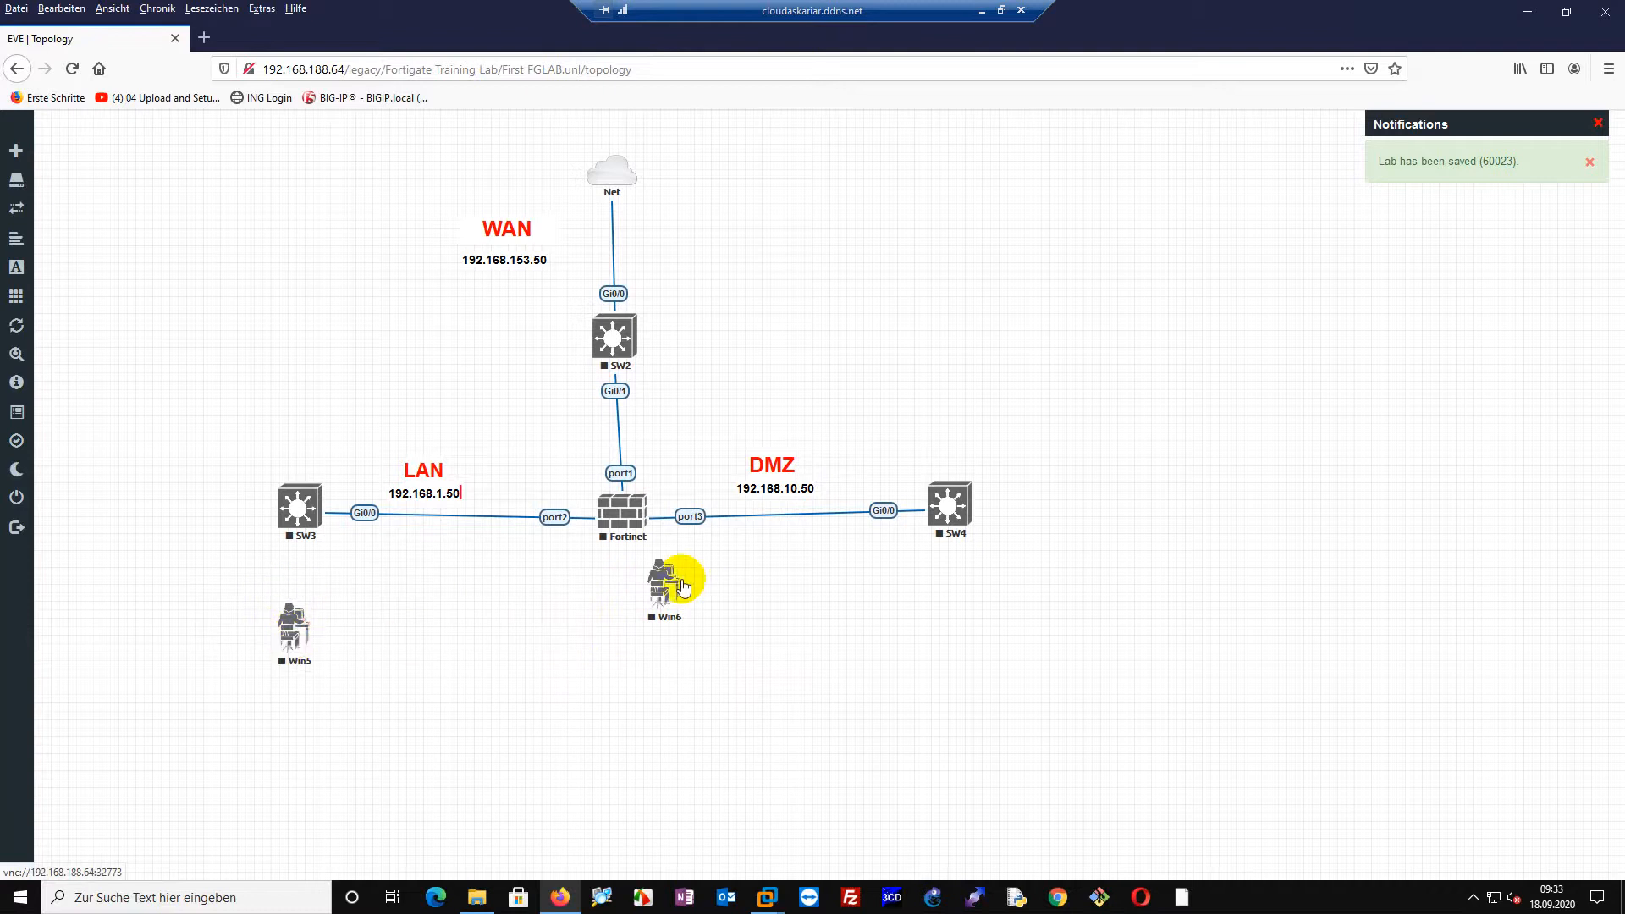
left_click_drag(677, 579, 952, 614)
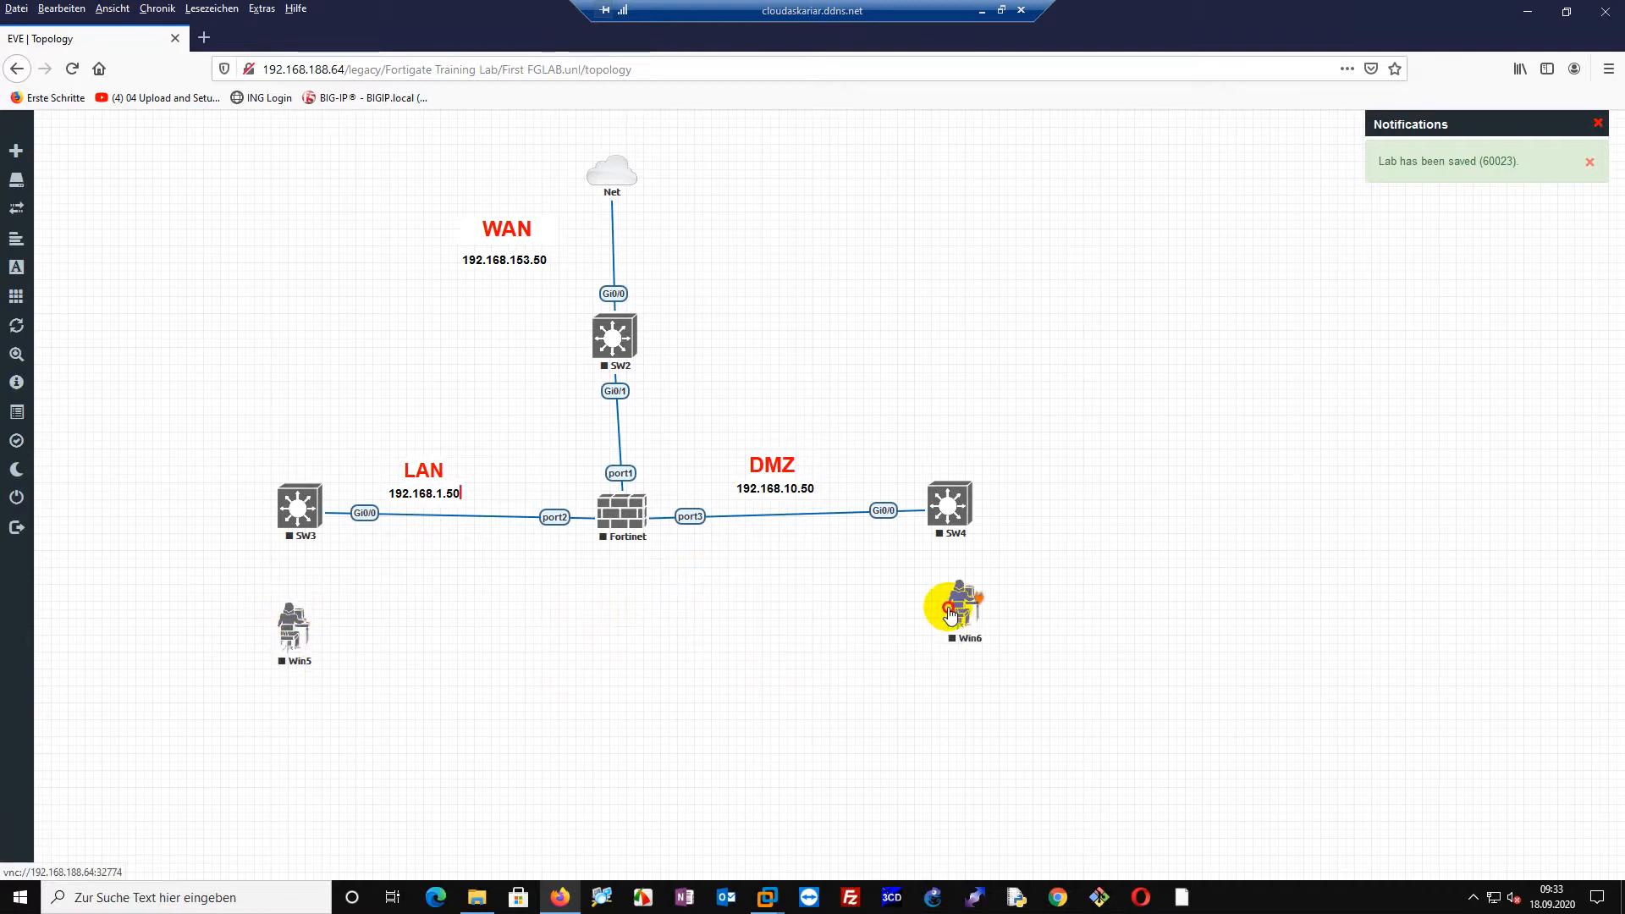
left_click_drag(949, 505, 950, 516)
Start a new node from the Cisco IOL template with the image L3-ADVENTERPRISEK9-M-15.2-M5.3.bin.
right_click(1178, 472)
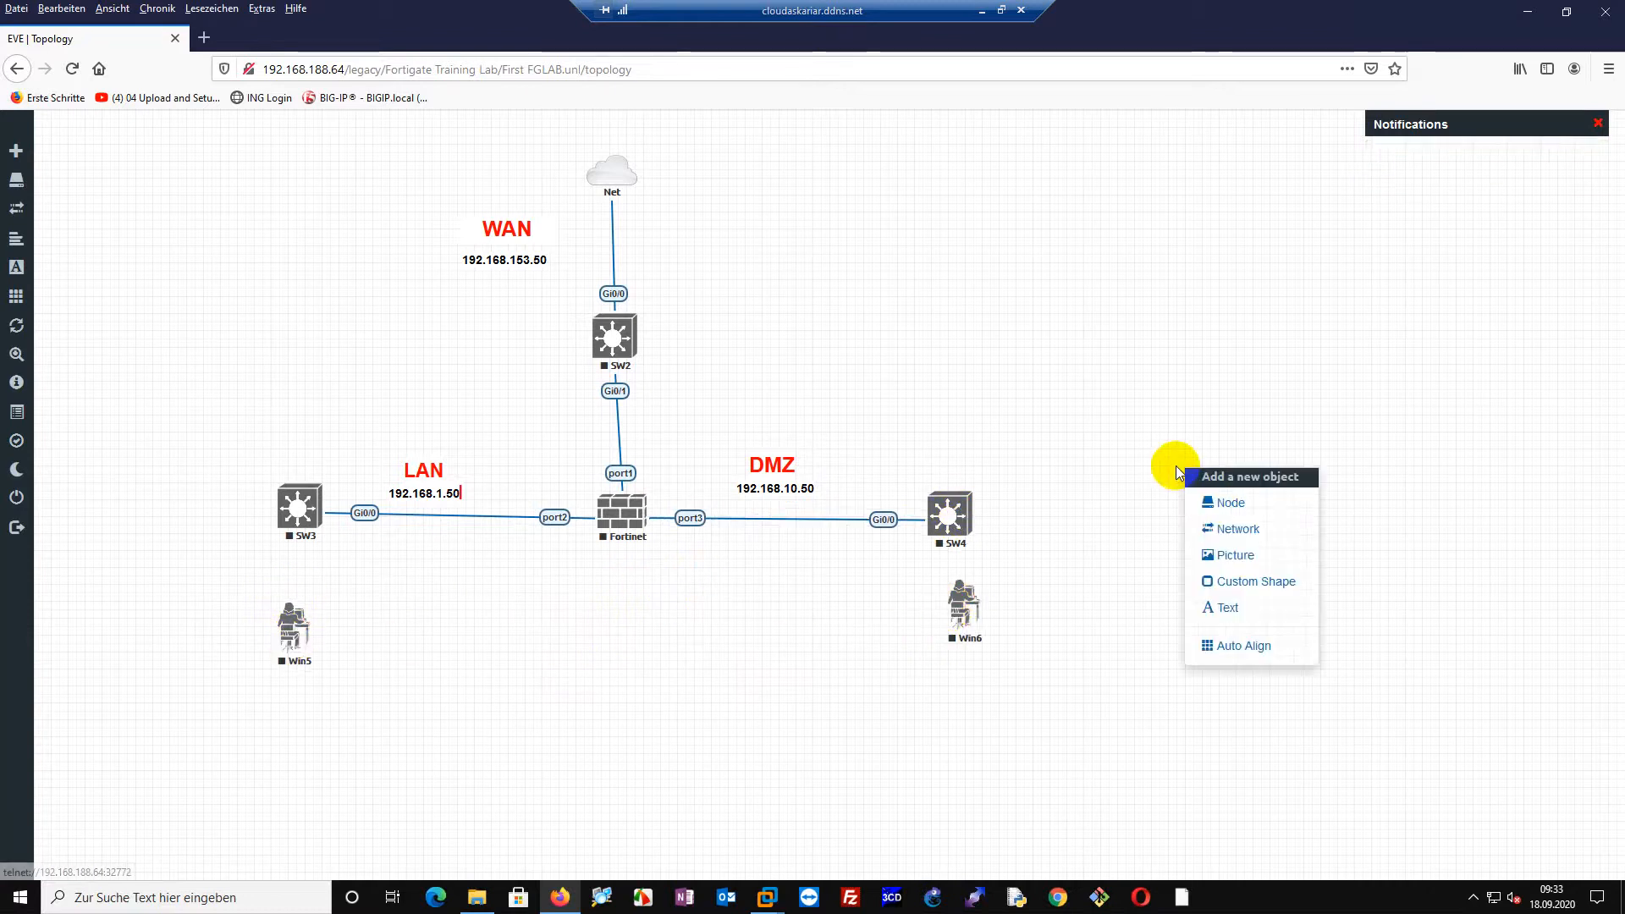
left_click(1218, 504)
scroll(650, 350, "down", 2)
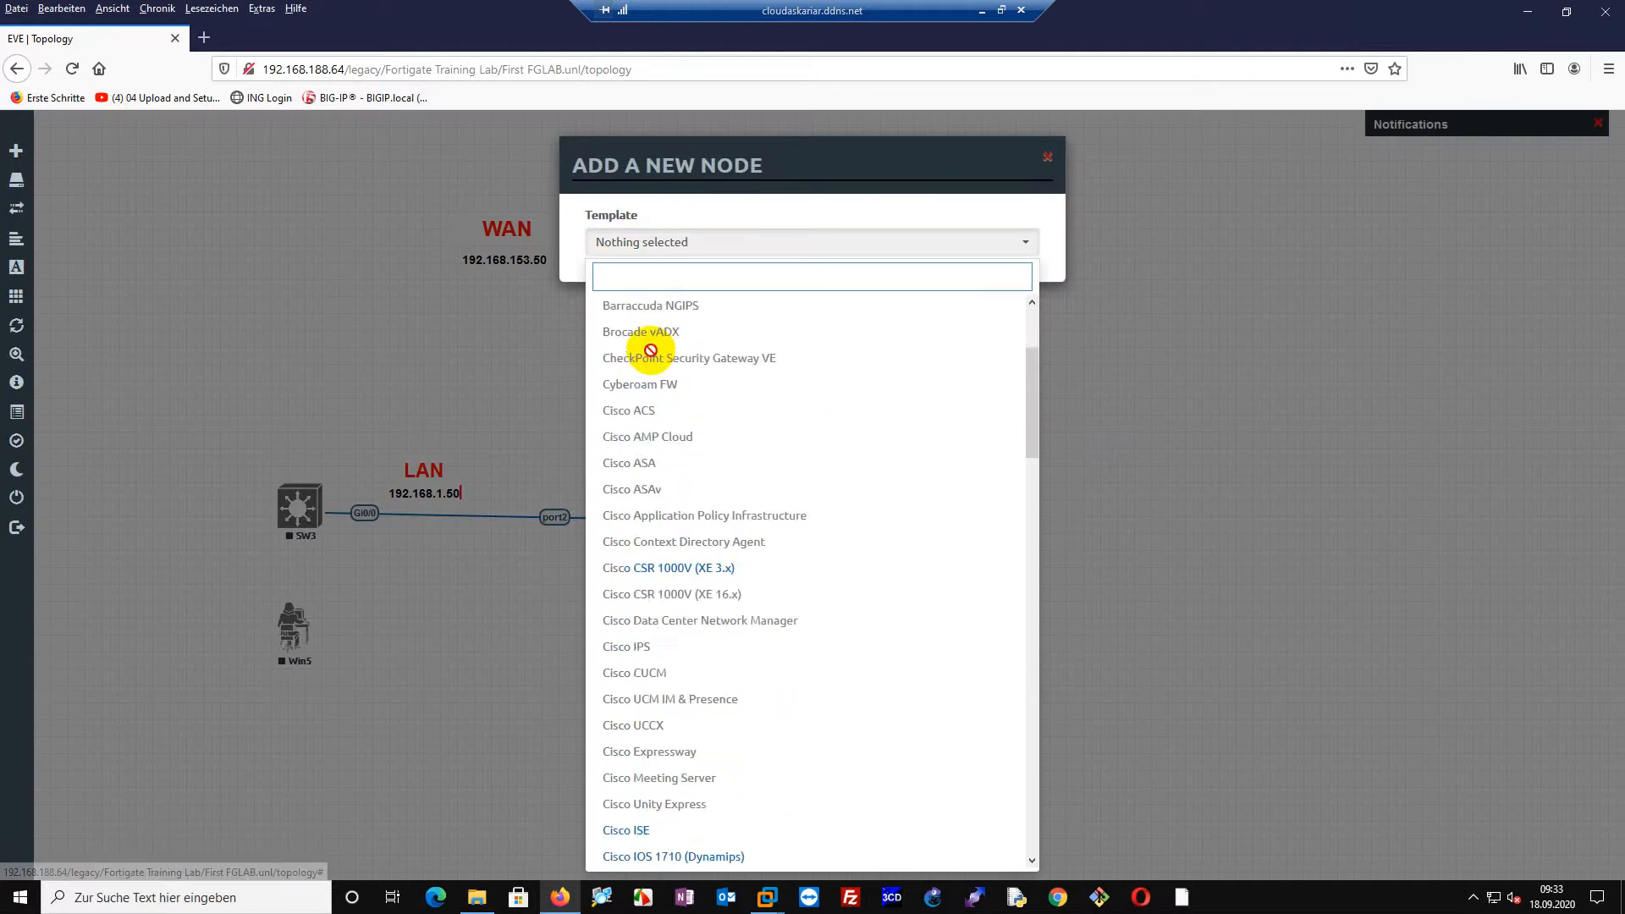
scroll(650, 349, "down", 3)
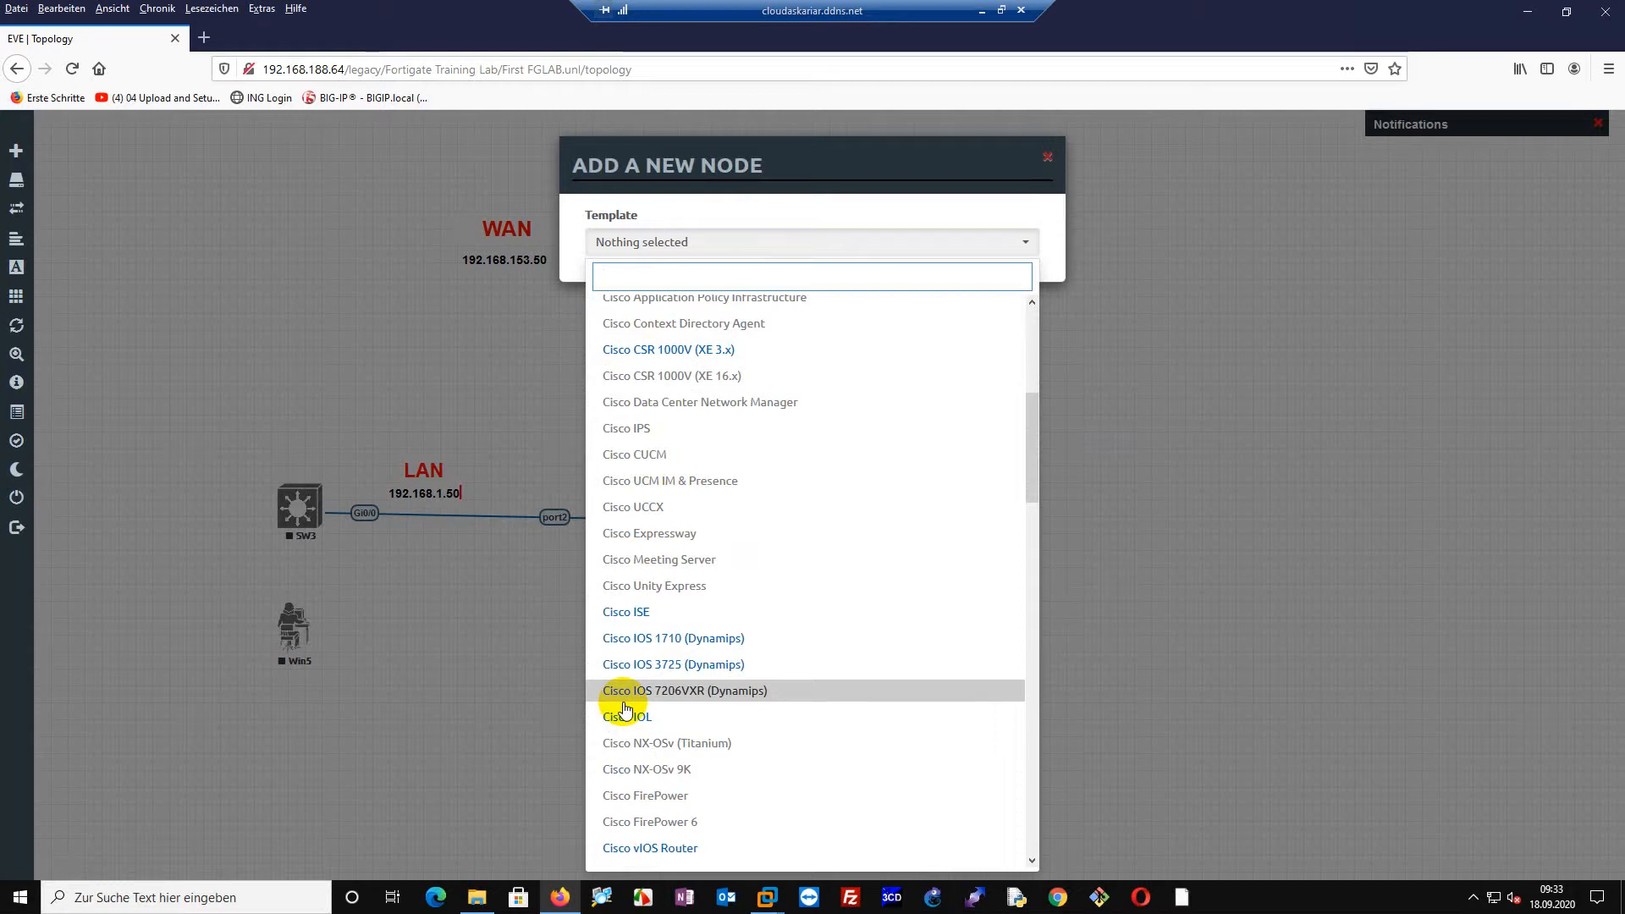
scroll(656, 736, "down", 5)
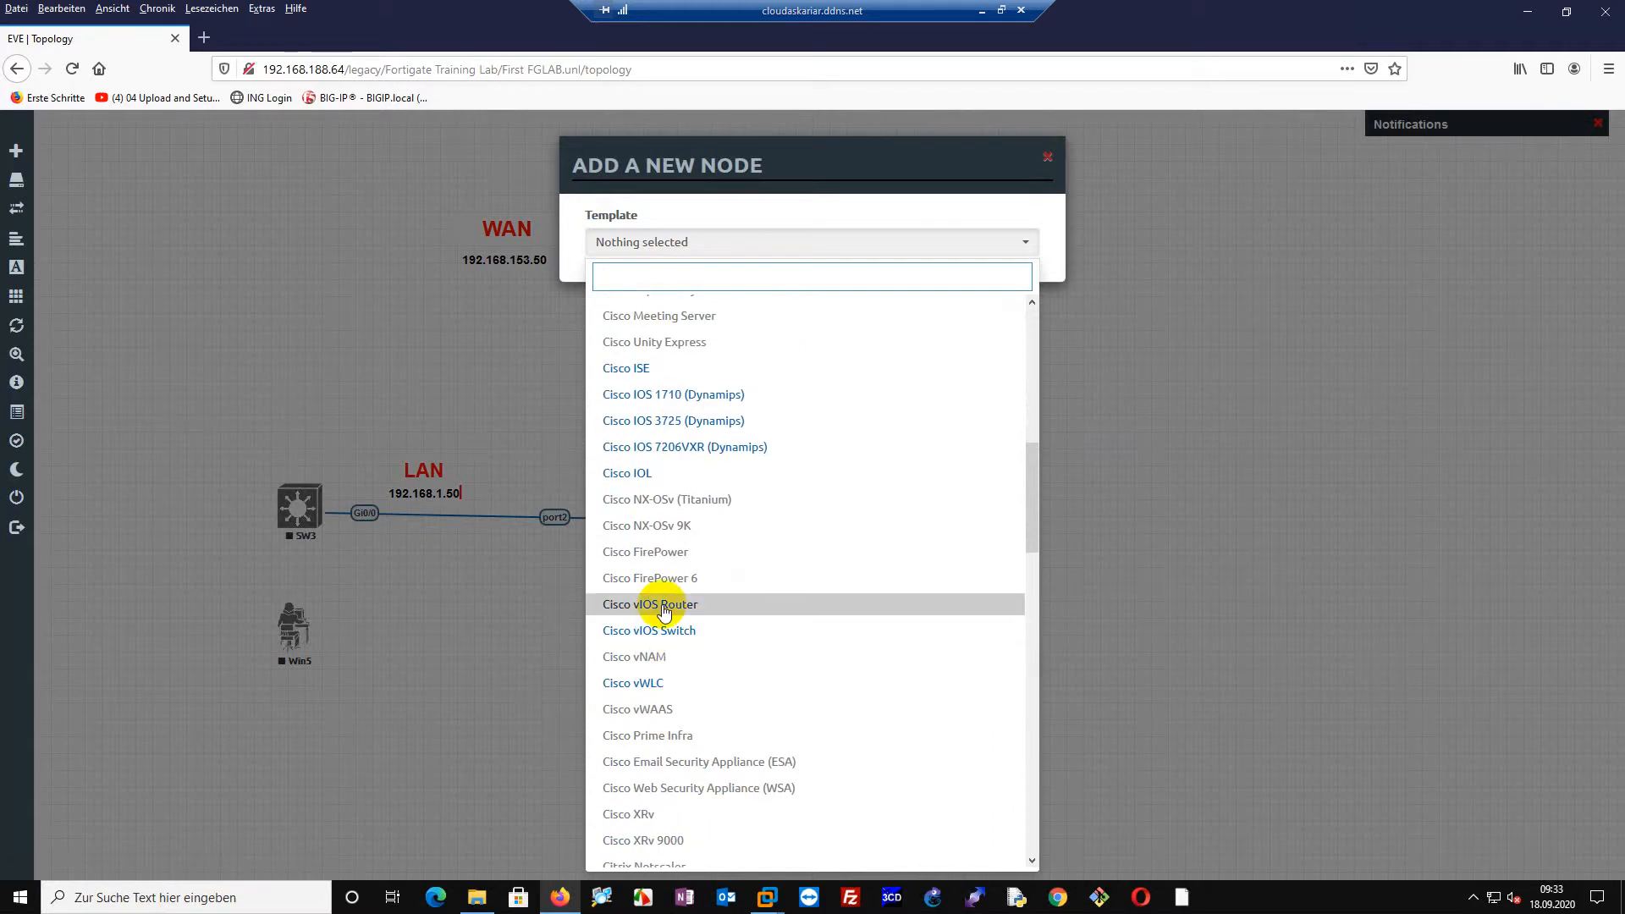
left_click(645, 473)
left_click(911, 313)
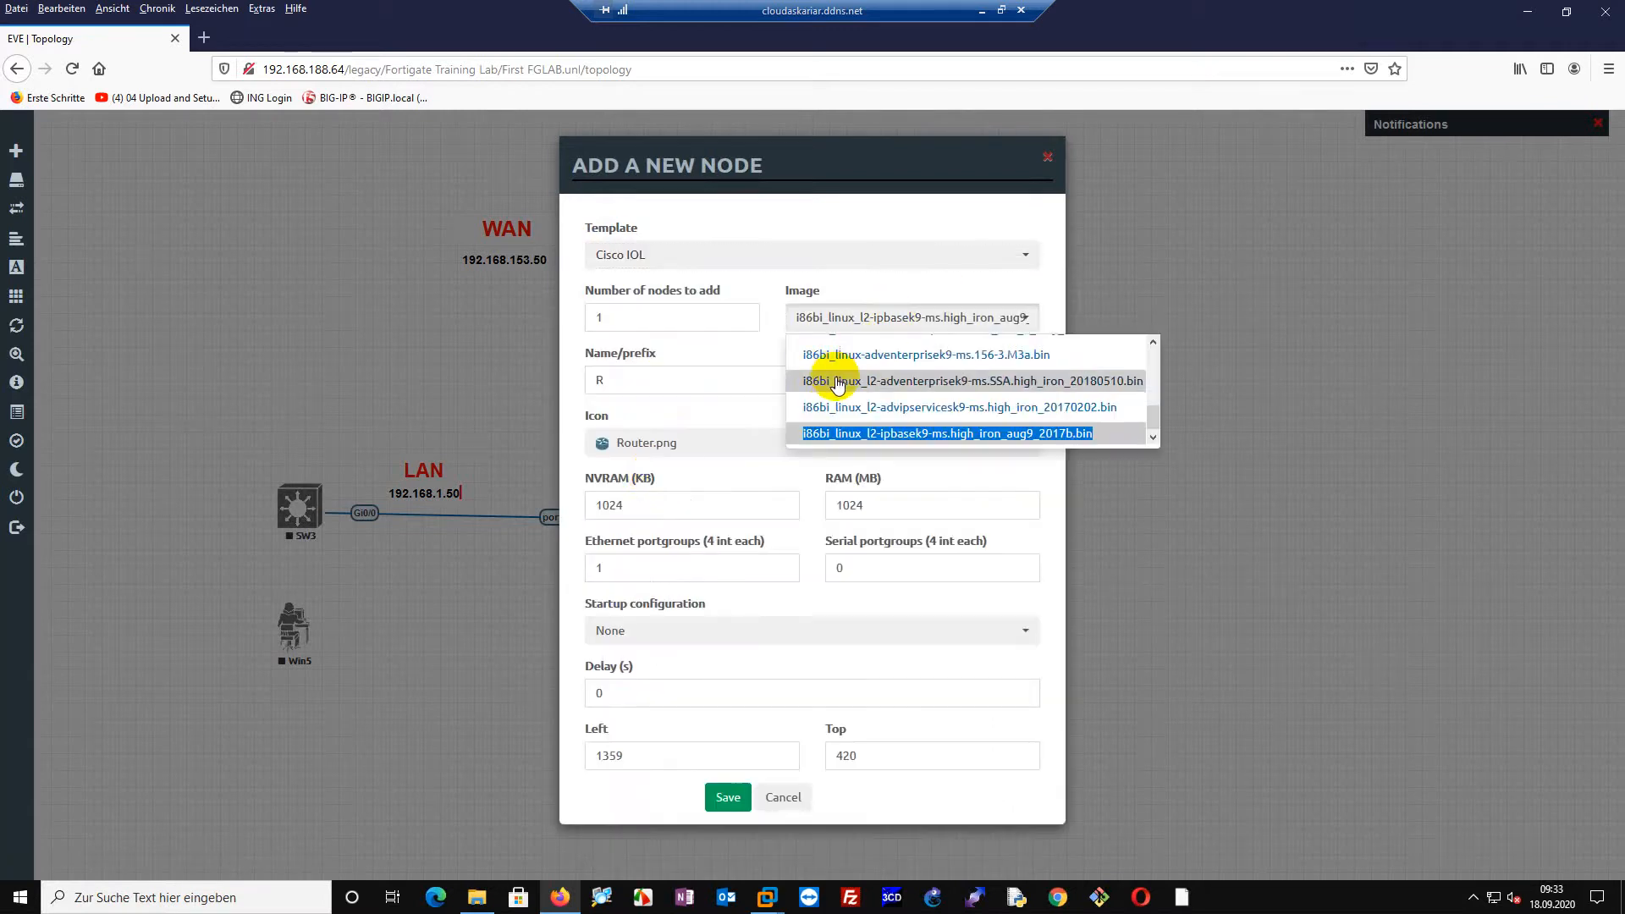
scroll(836, 380, "up", 5)
left_click(838, 401)
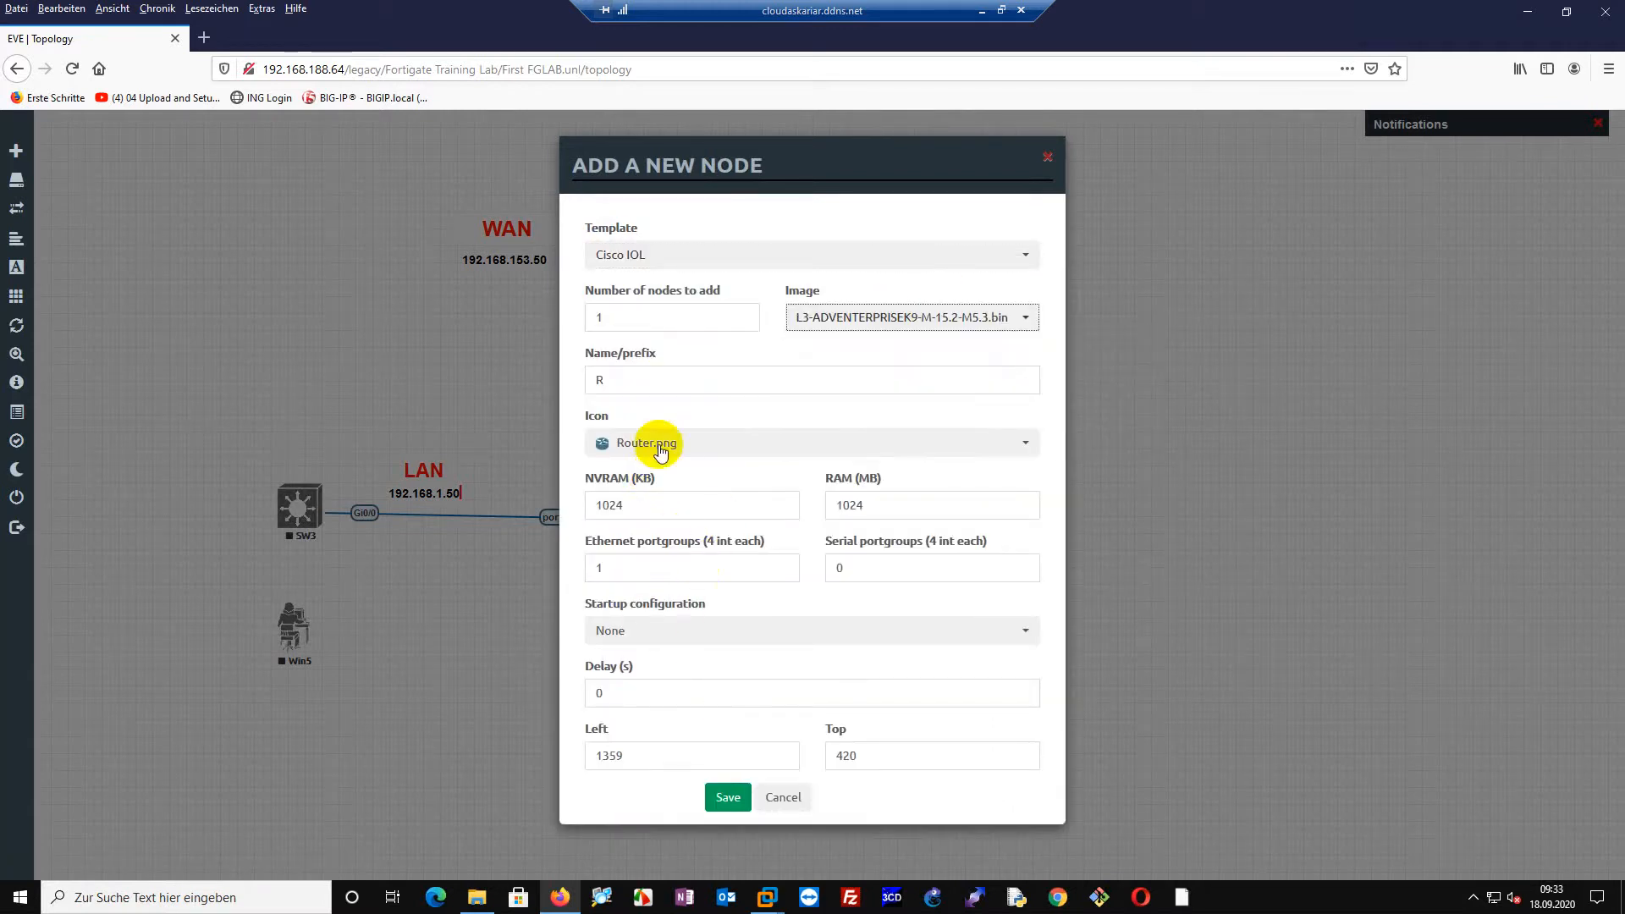
Name the new Cisco IOL node HTTP-SR1, save it to the lab and place it right of SW4.
key("Tab")
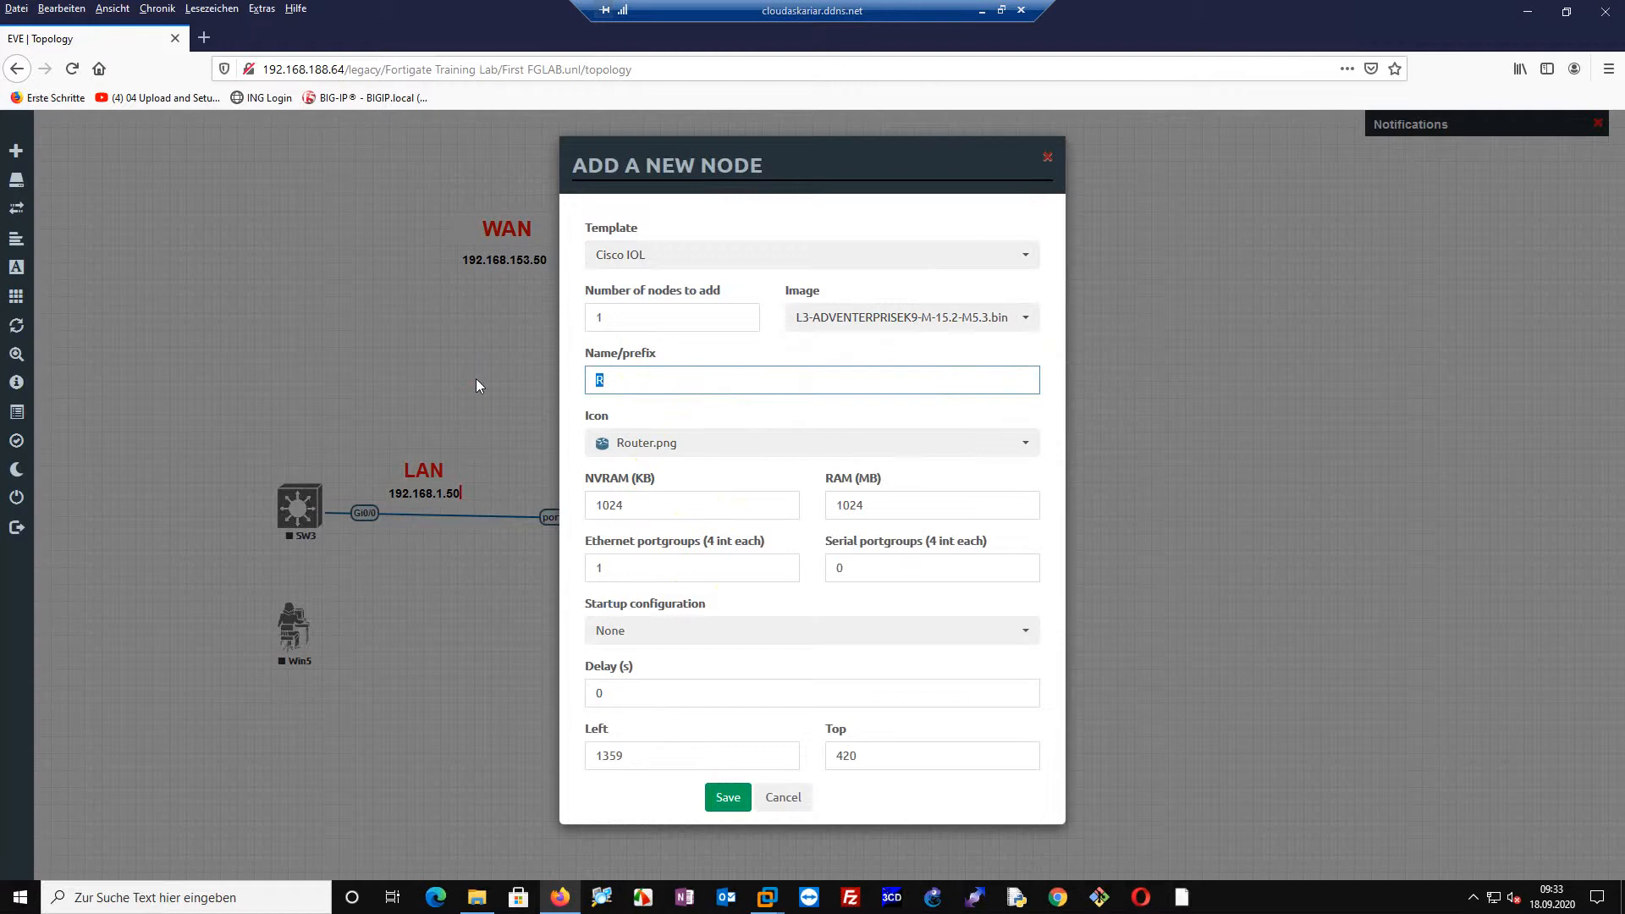
type("Ht")
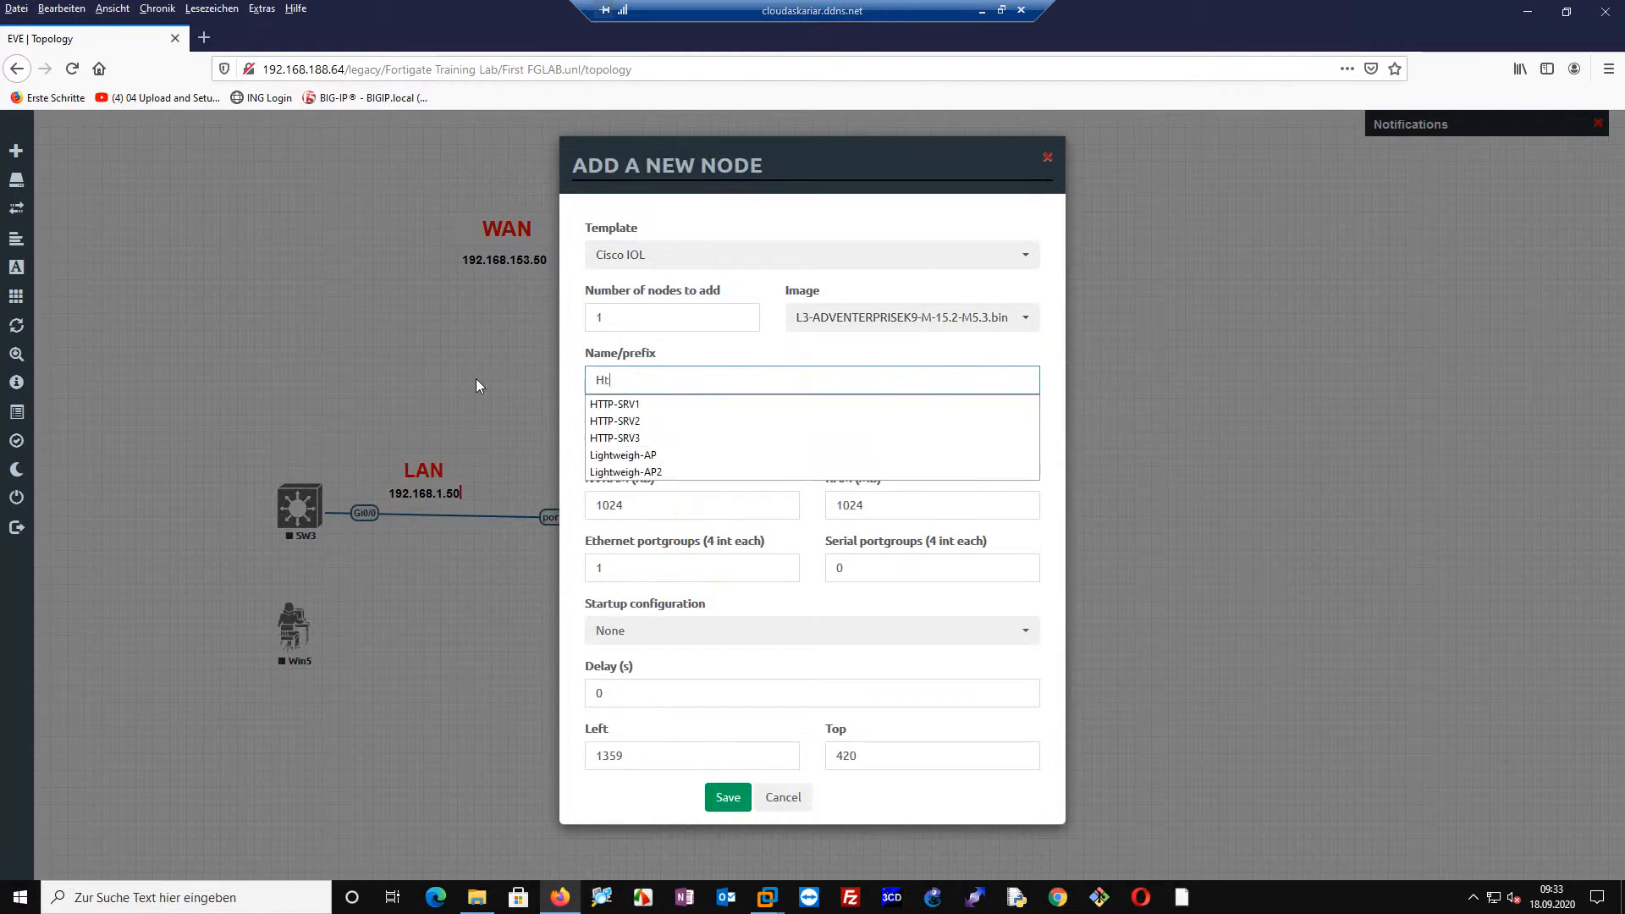
key("BackSpace")
type("TTP-S")
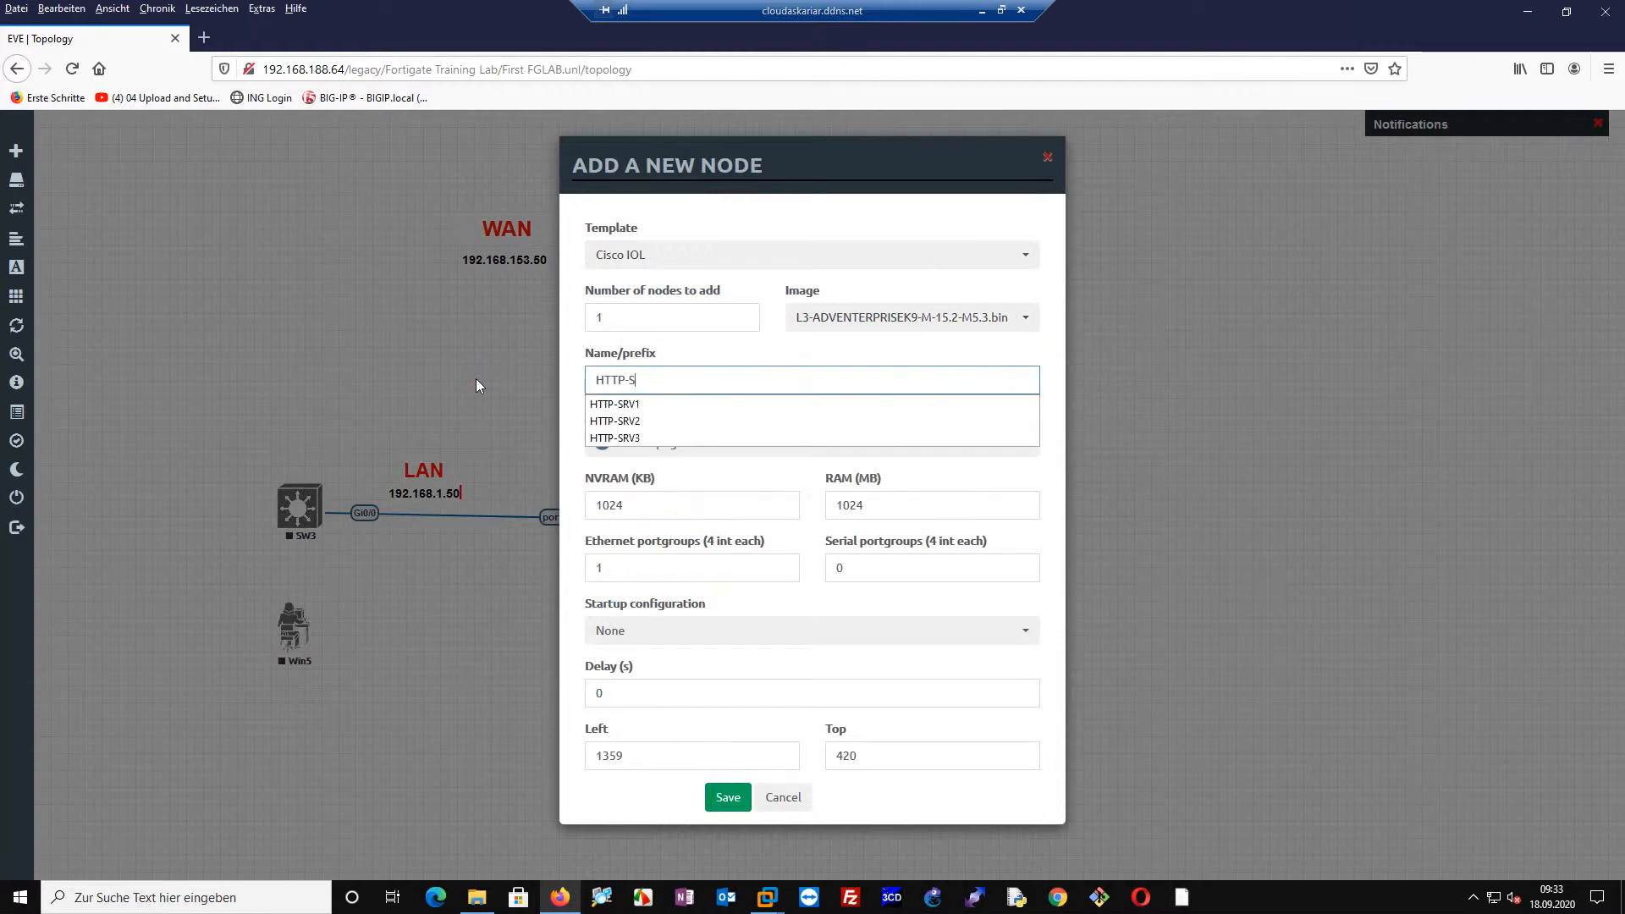
type("R")
key("Escape")
left_click(728, 797)
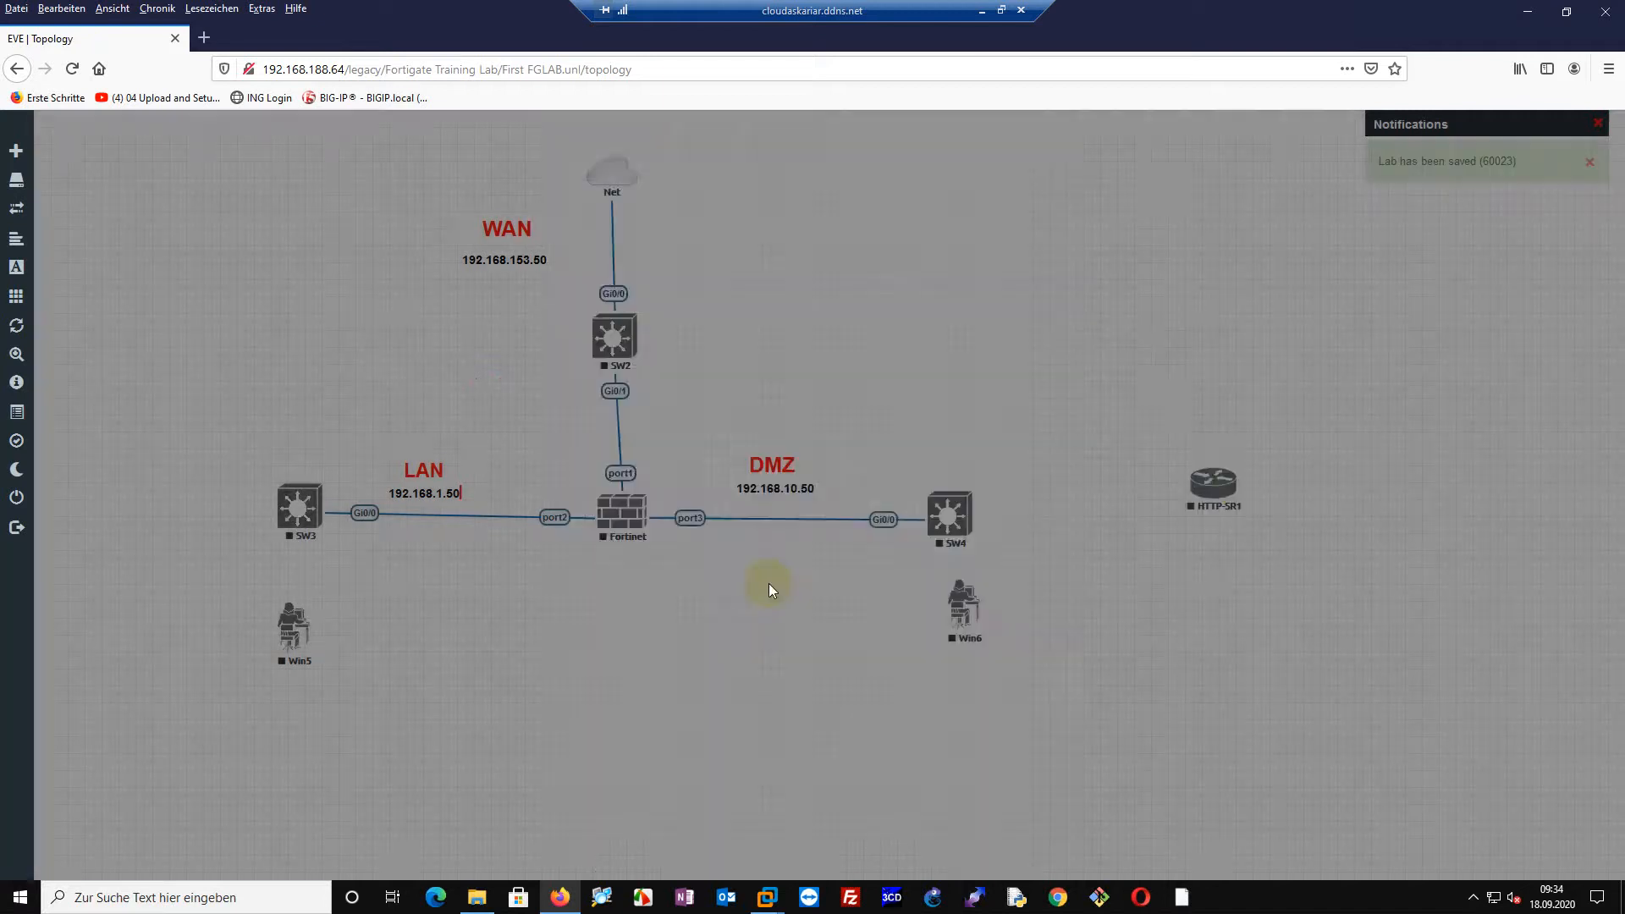
left_click_drag(1223, 481, 1064, 561)
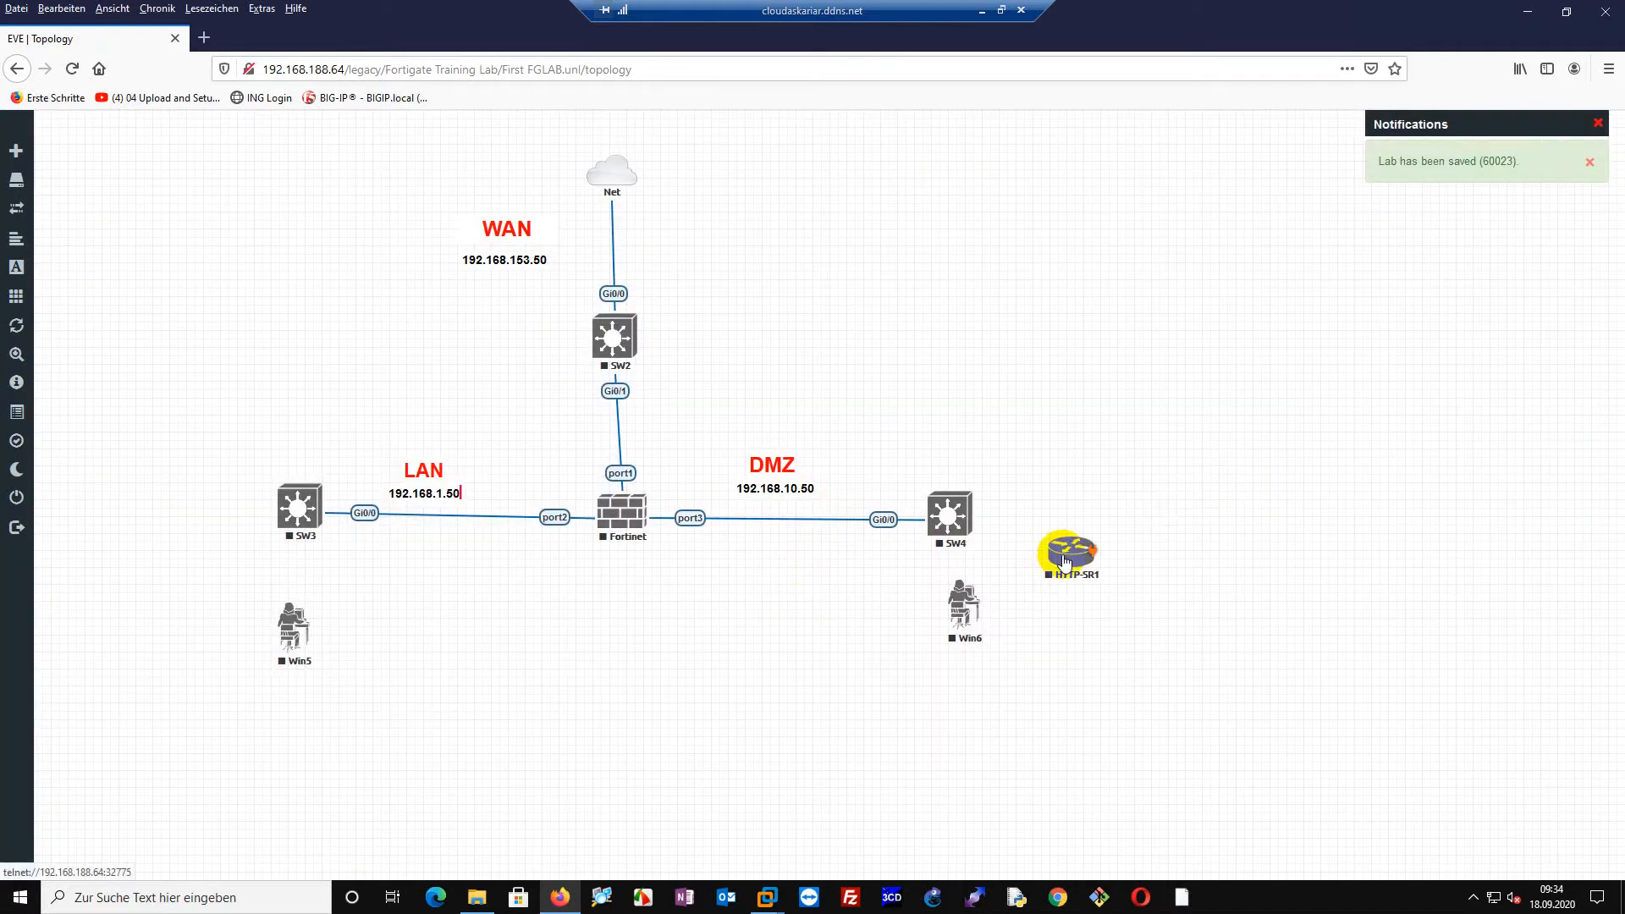
Change the icon of the HTTP-SR1 node to Server_WEB.png and save the node.
right_click(1065, 561)
left_click(1098, 741)
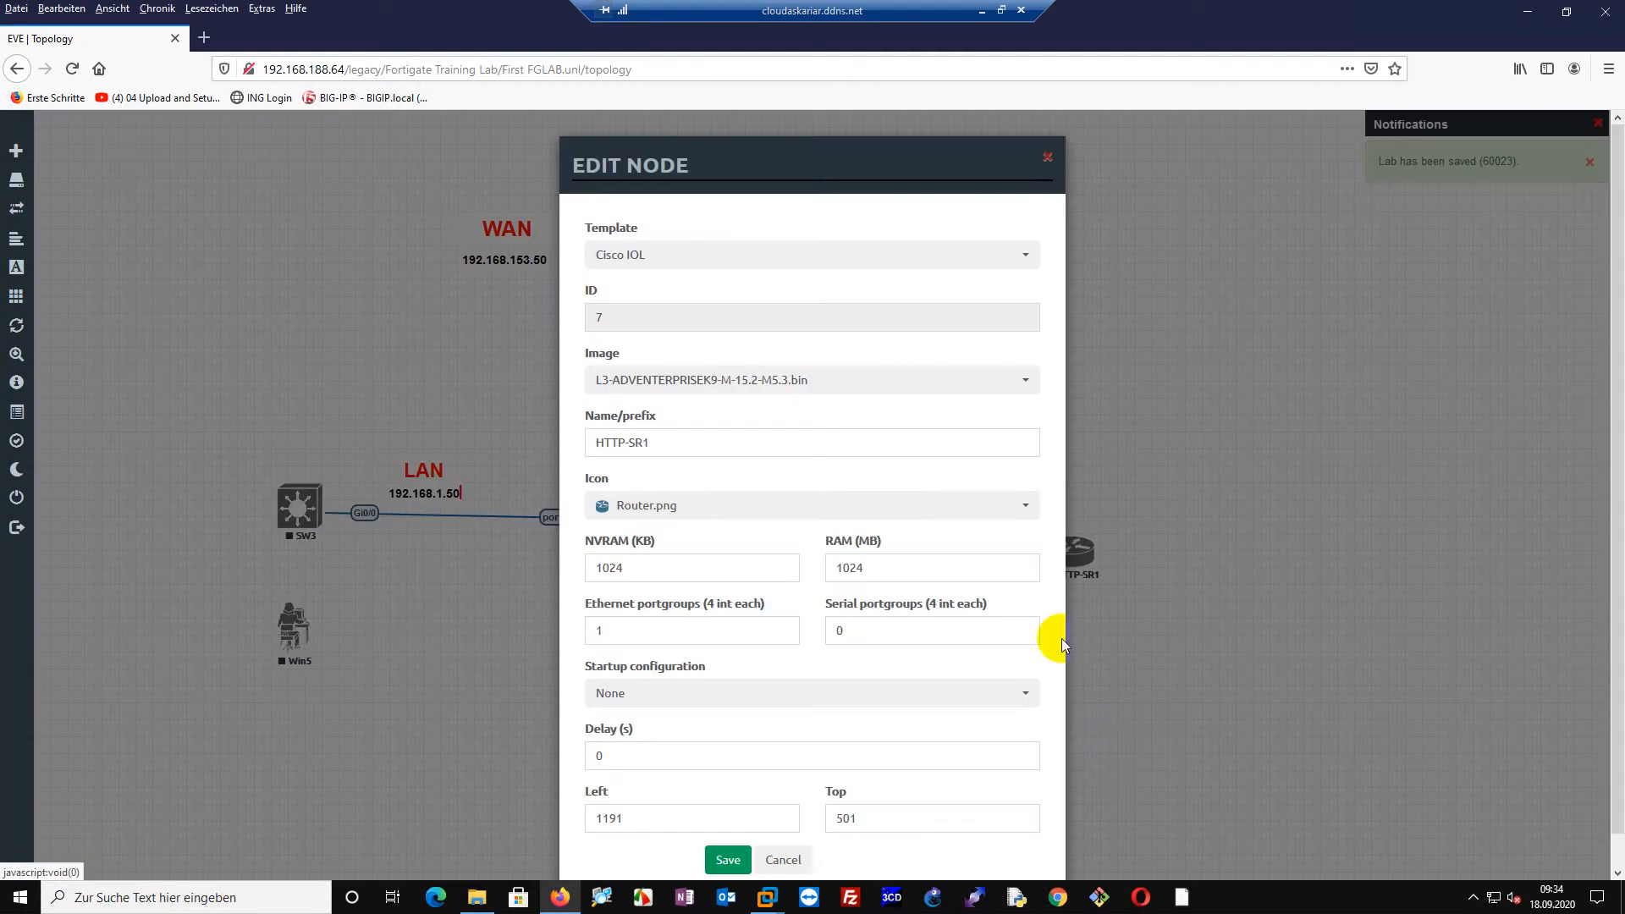
left_click(642, 508)
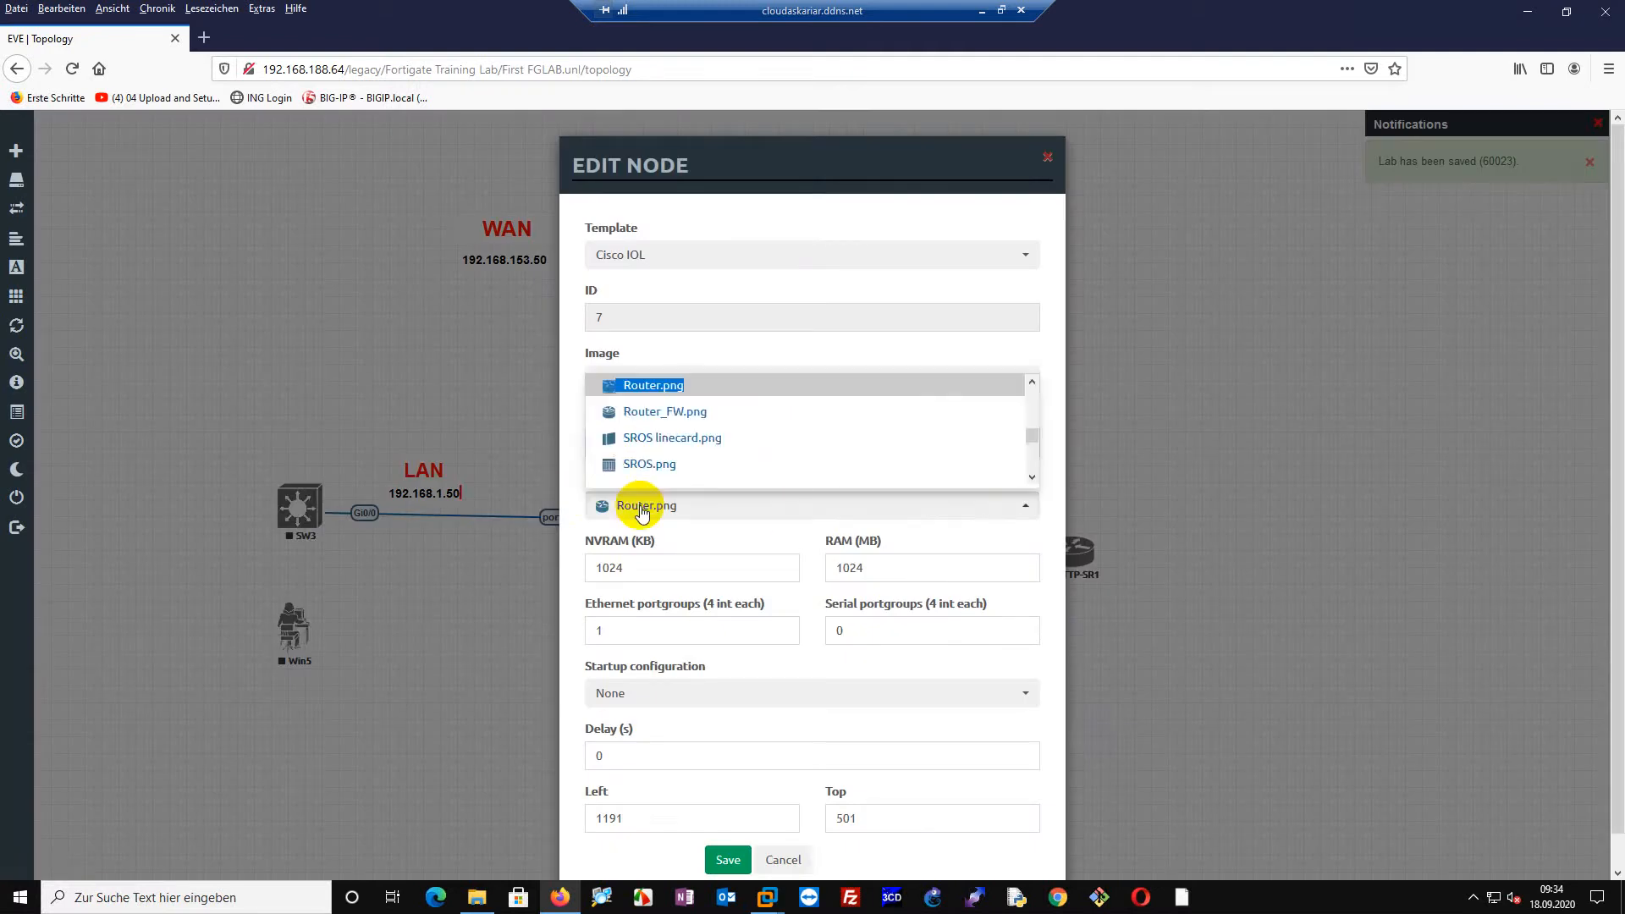
scroll(647, 464, "down", 2)
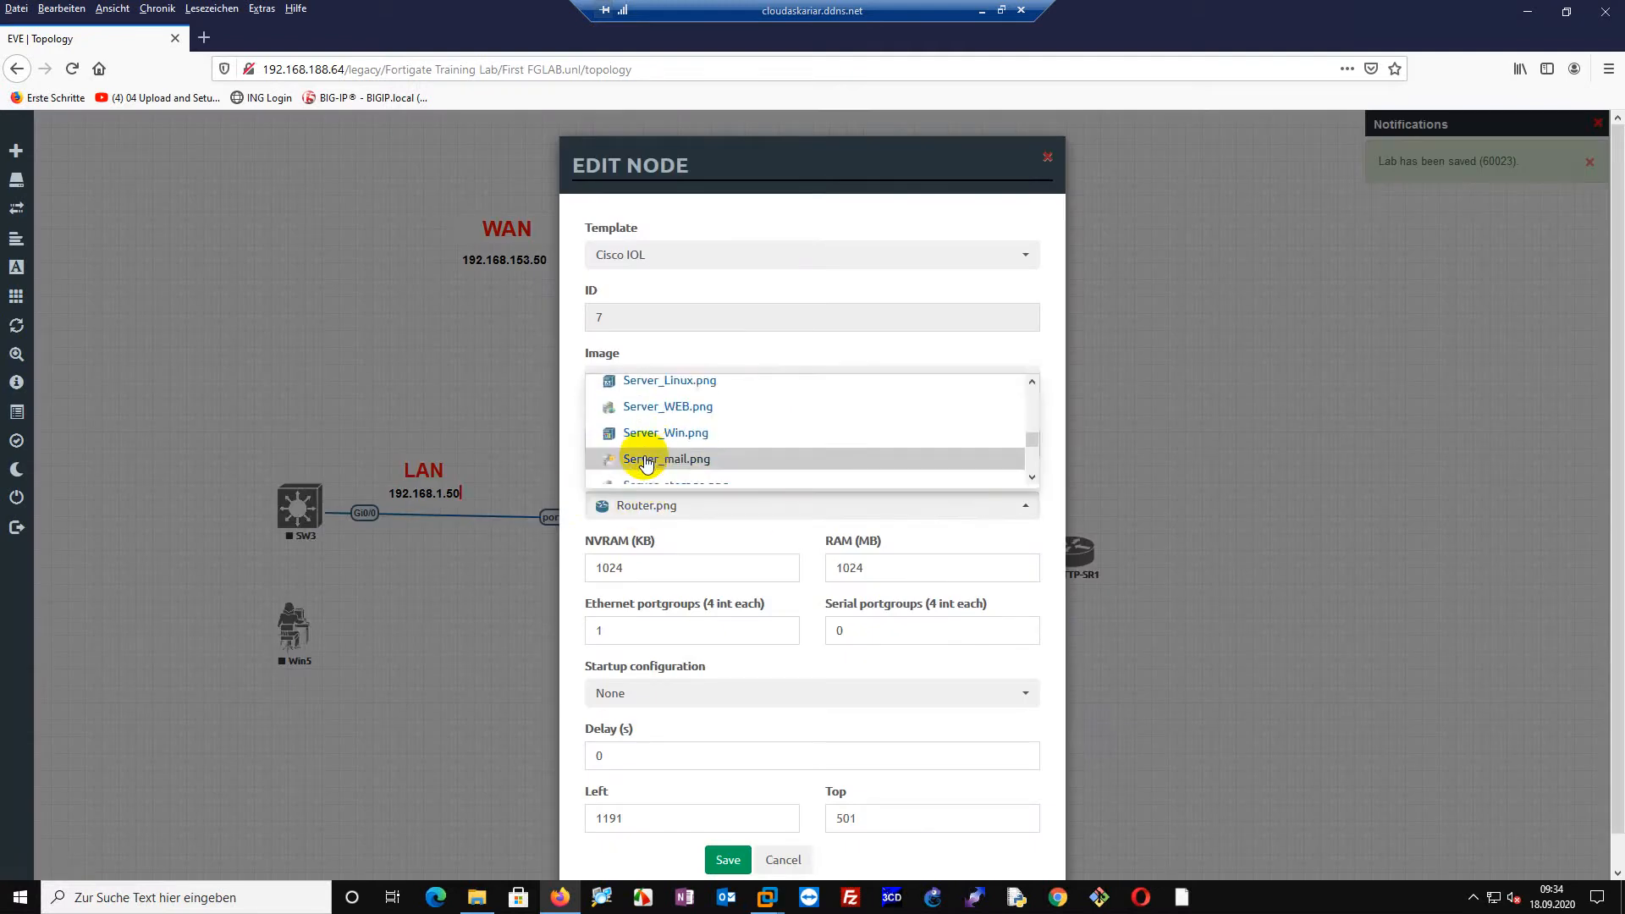
scroll(647, 463, "up", 1)
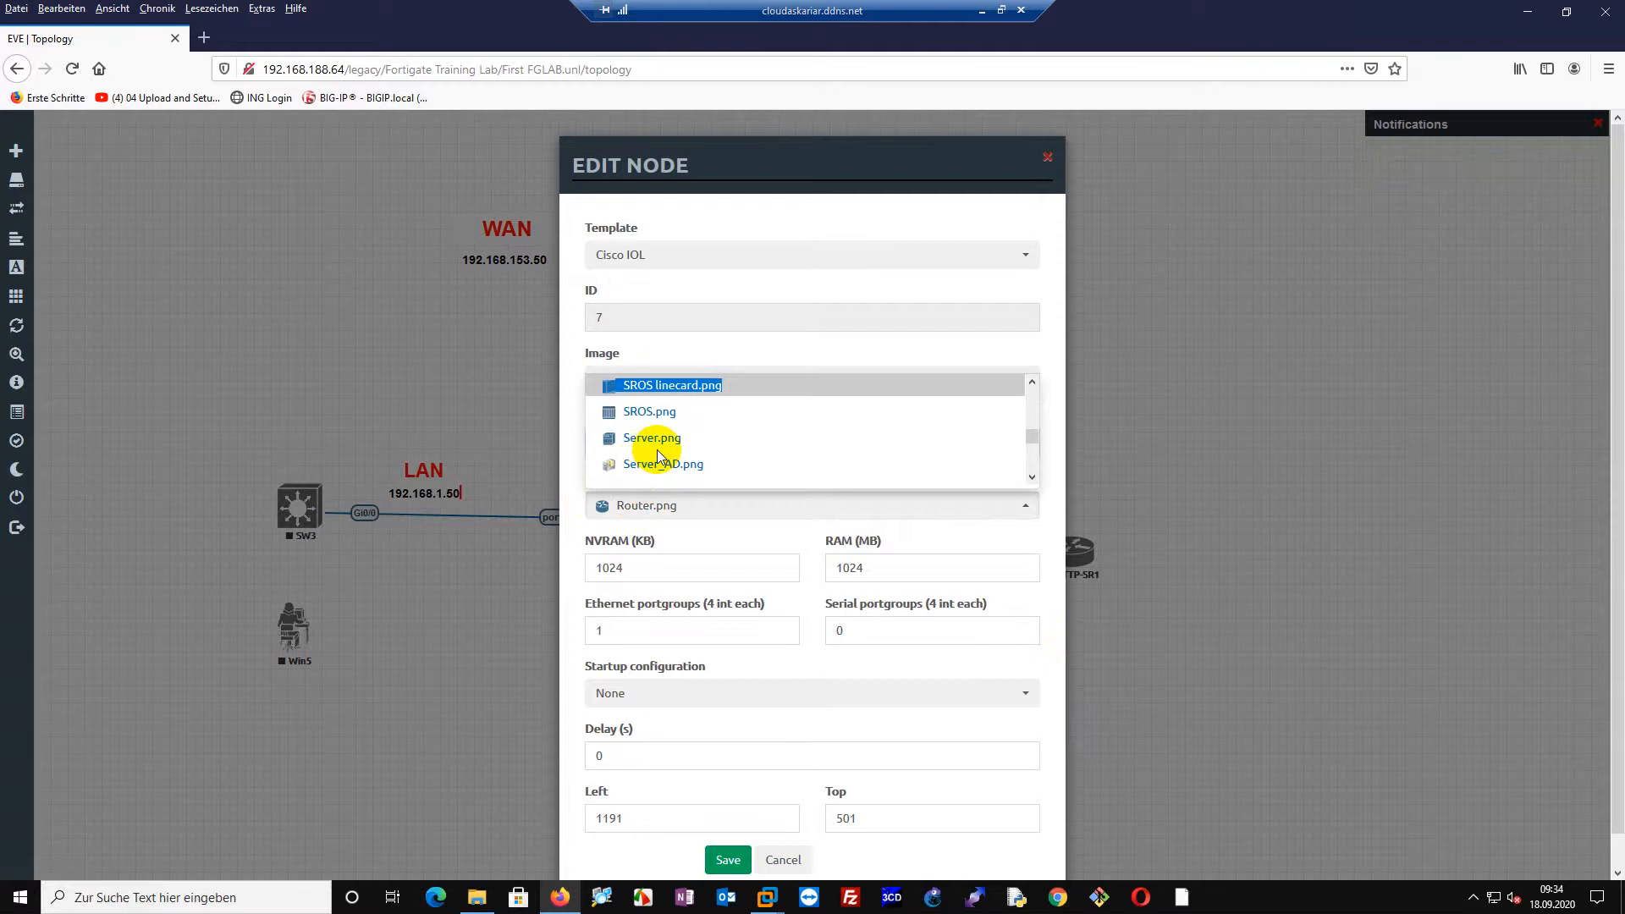
scroll(657, 451, "down", 1)
scroll(665, 453, "up", 2)
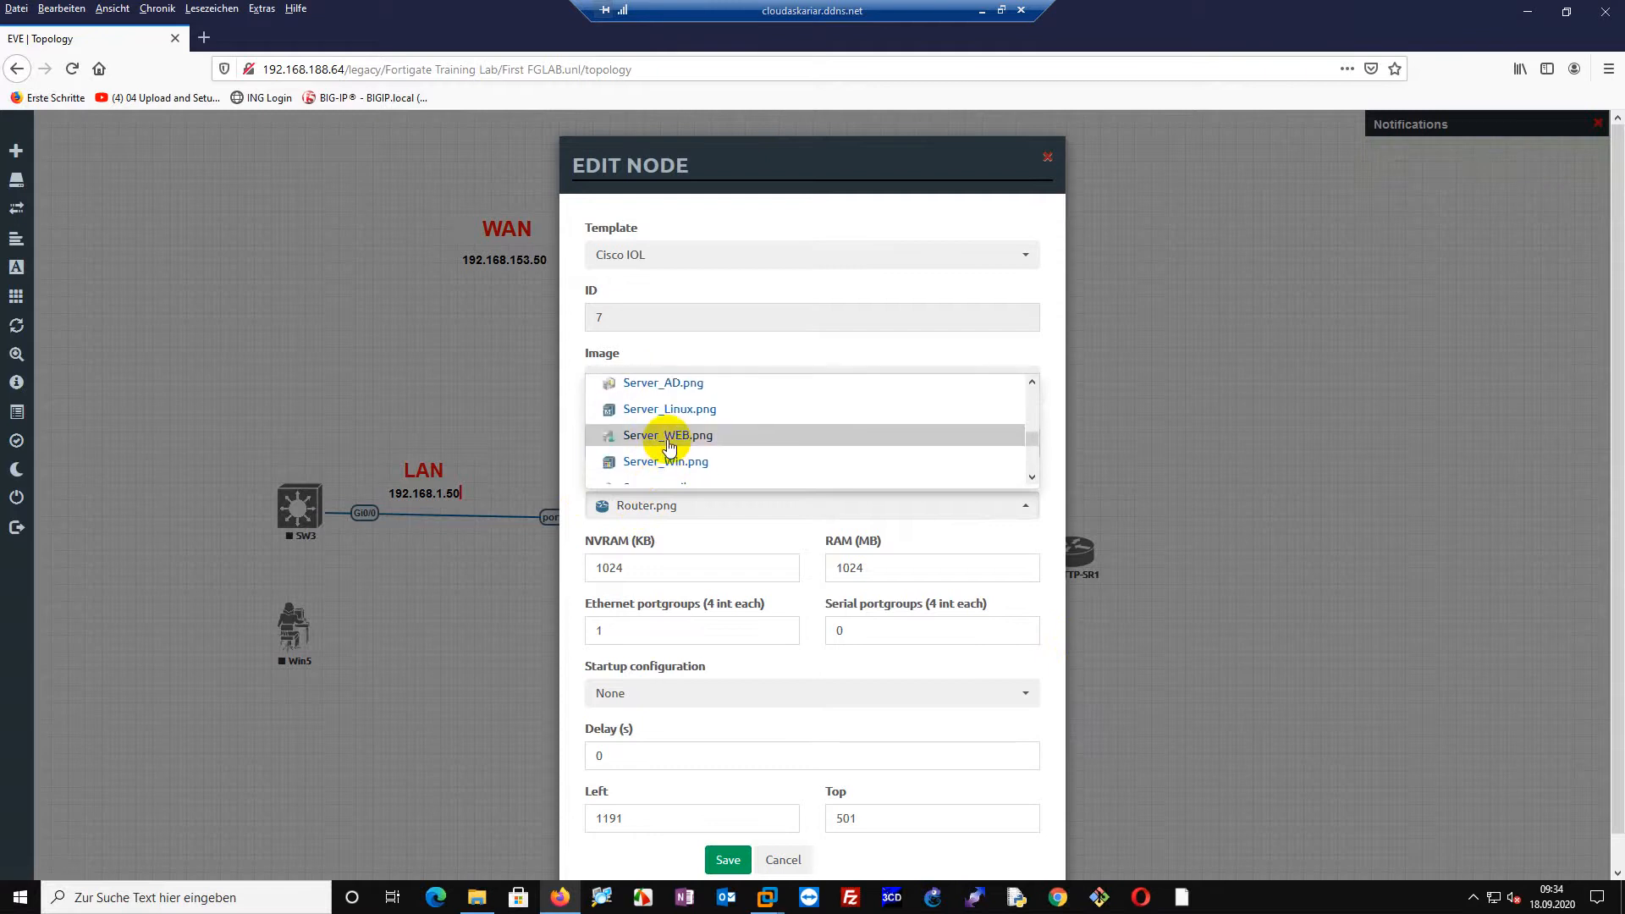
left_click(668, 435)
left_click(728, 859)
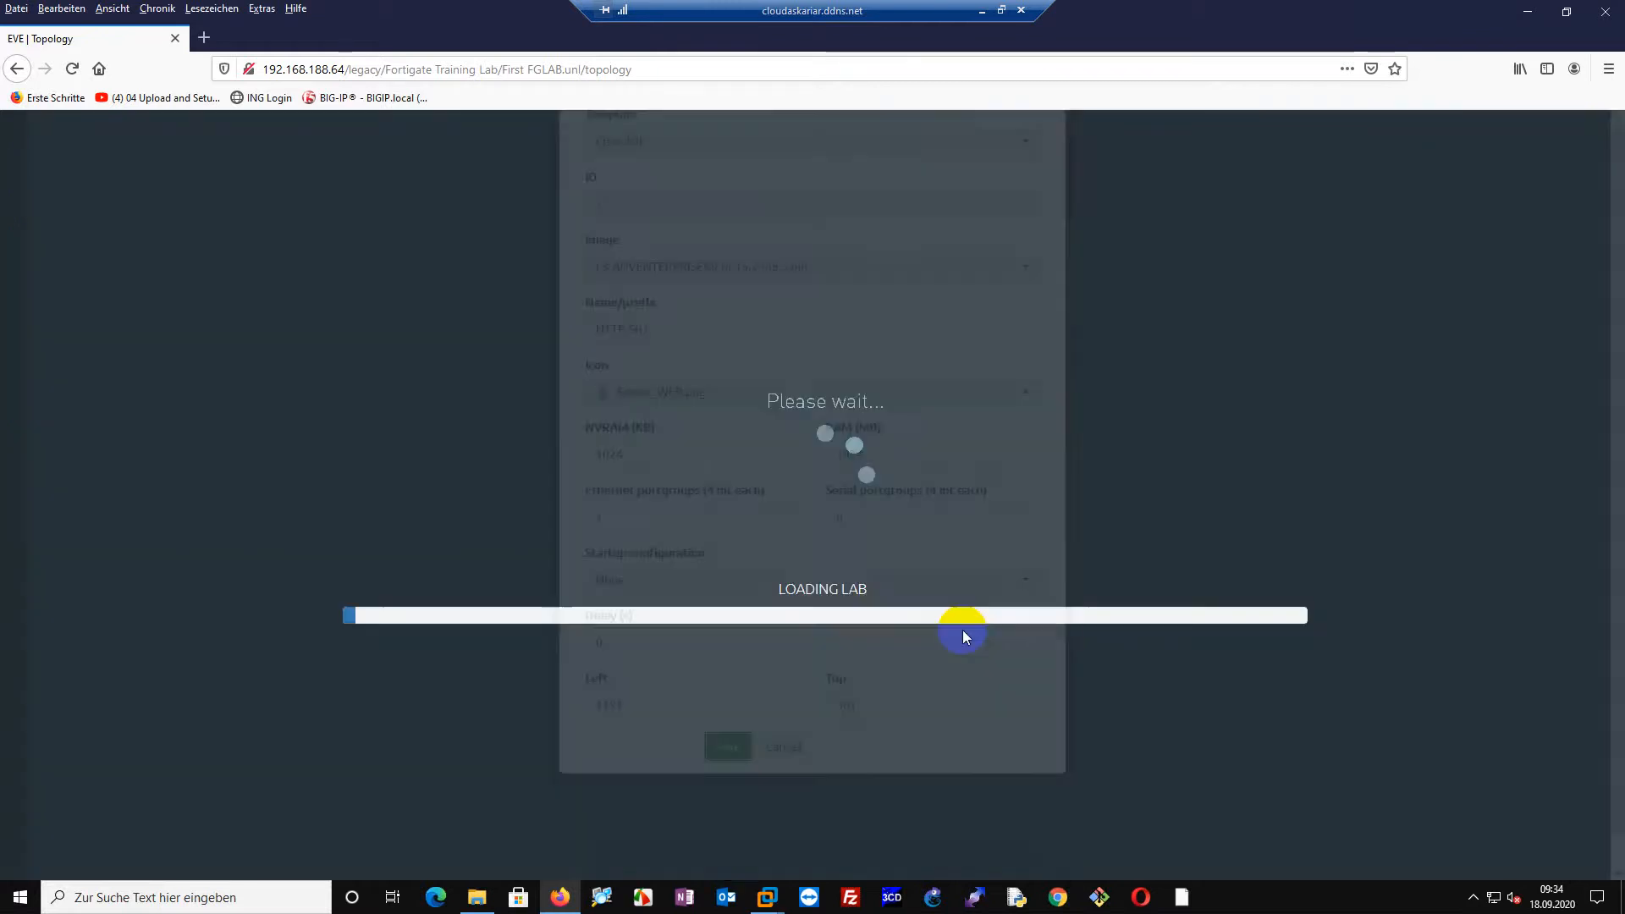
Move Win6 below and left of SW4, and place HTTP-SR1 right of SW4 at the same height.
left_click_drag(1072, 557, 886, 681)
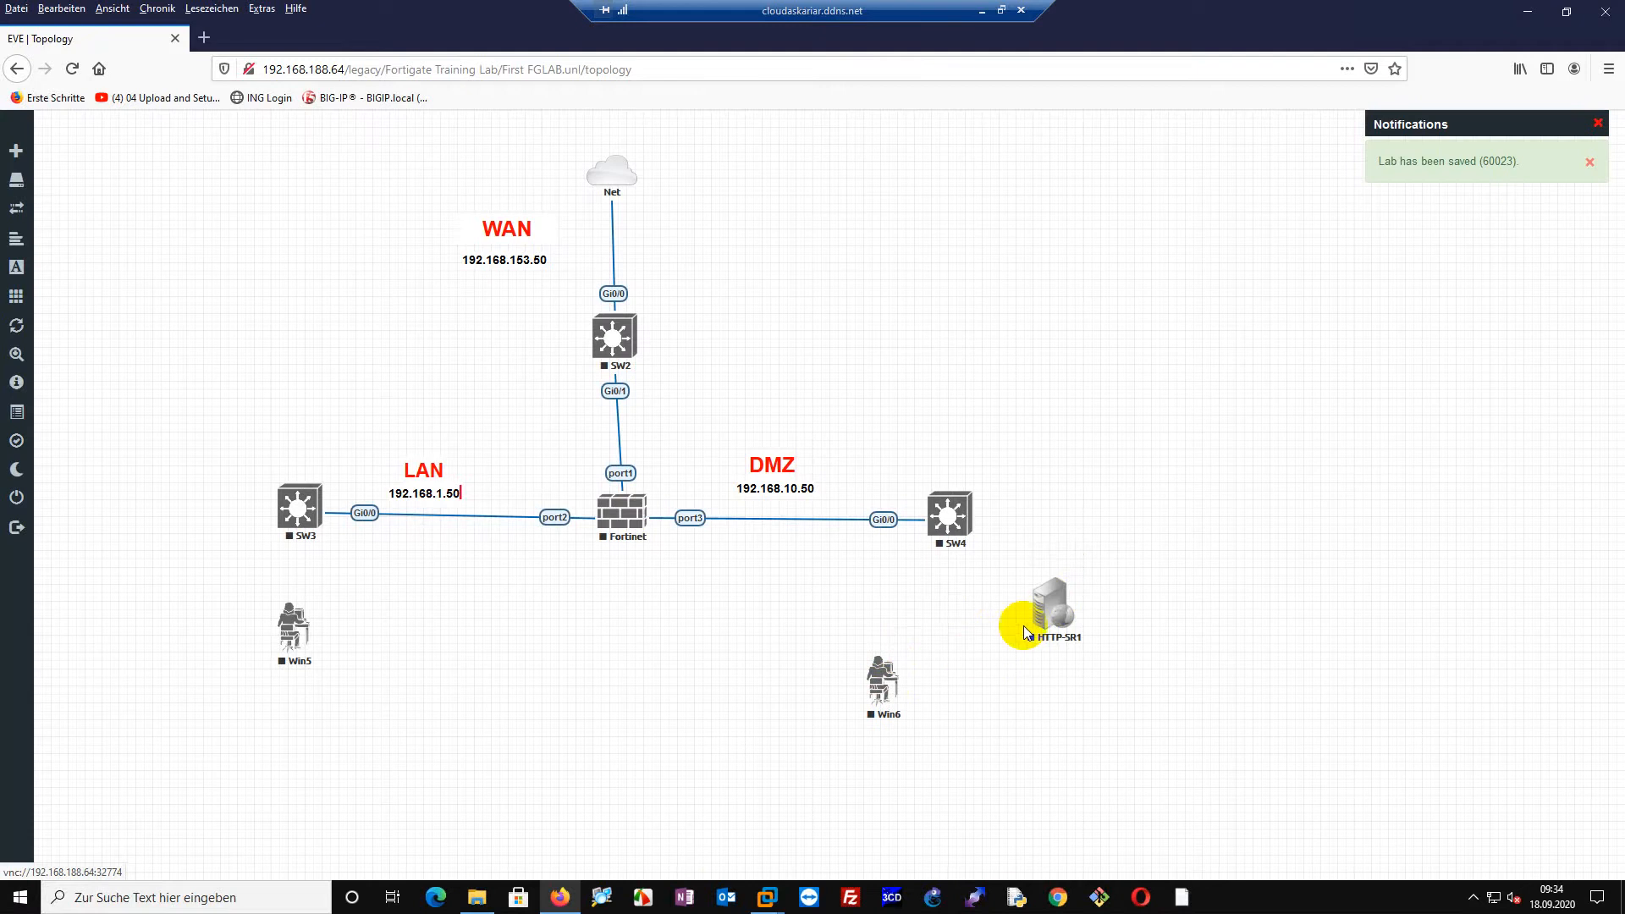
left_click_drag(1028, 621, 1102, 528)
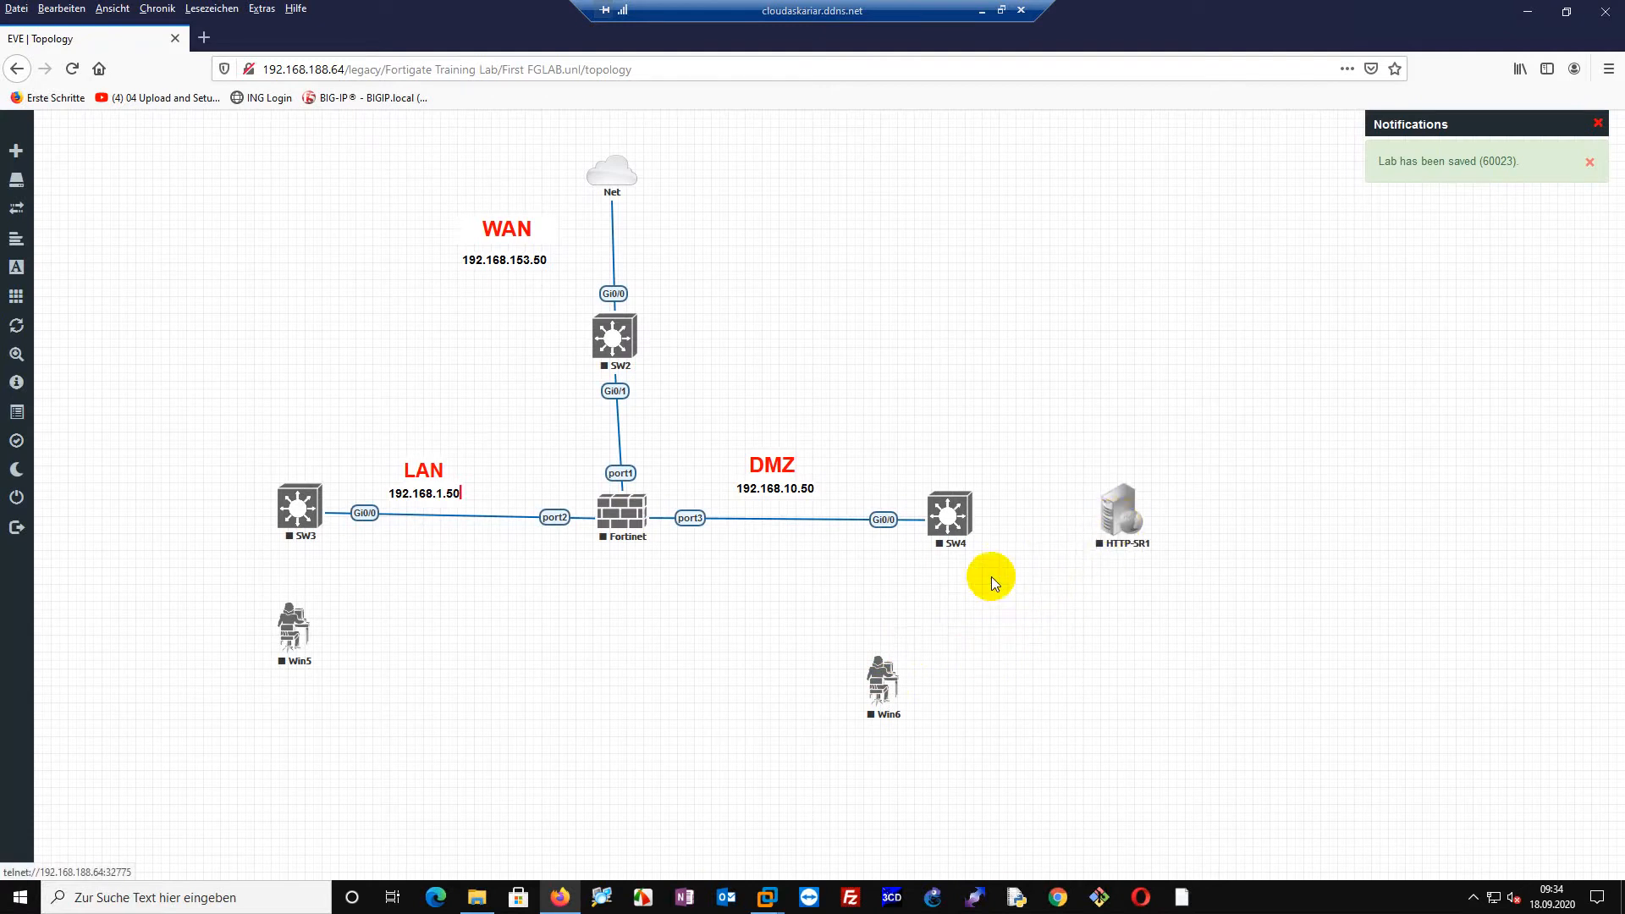
Start another new node below SW4 from the Cisco IOL template with the image L3-ADVENTERPRISEK9-M-15.2-M5.3.bin.
right_click(985, 593)
left_click(1025, 623)
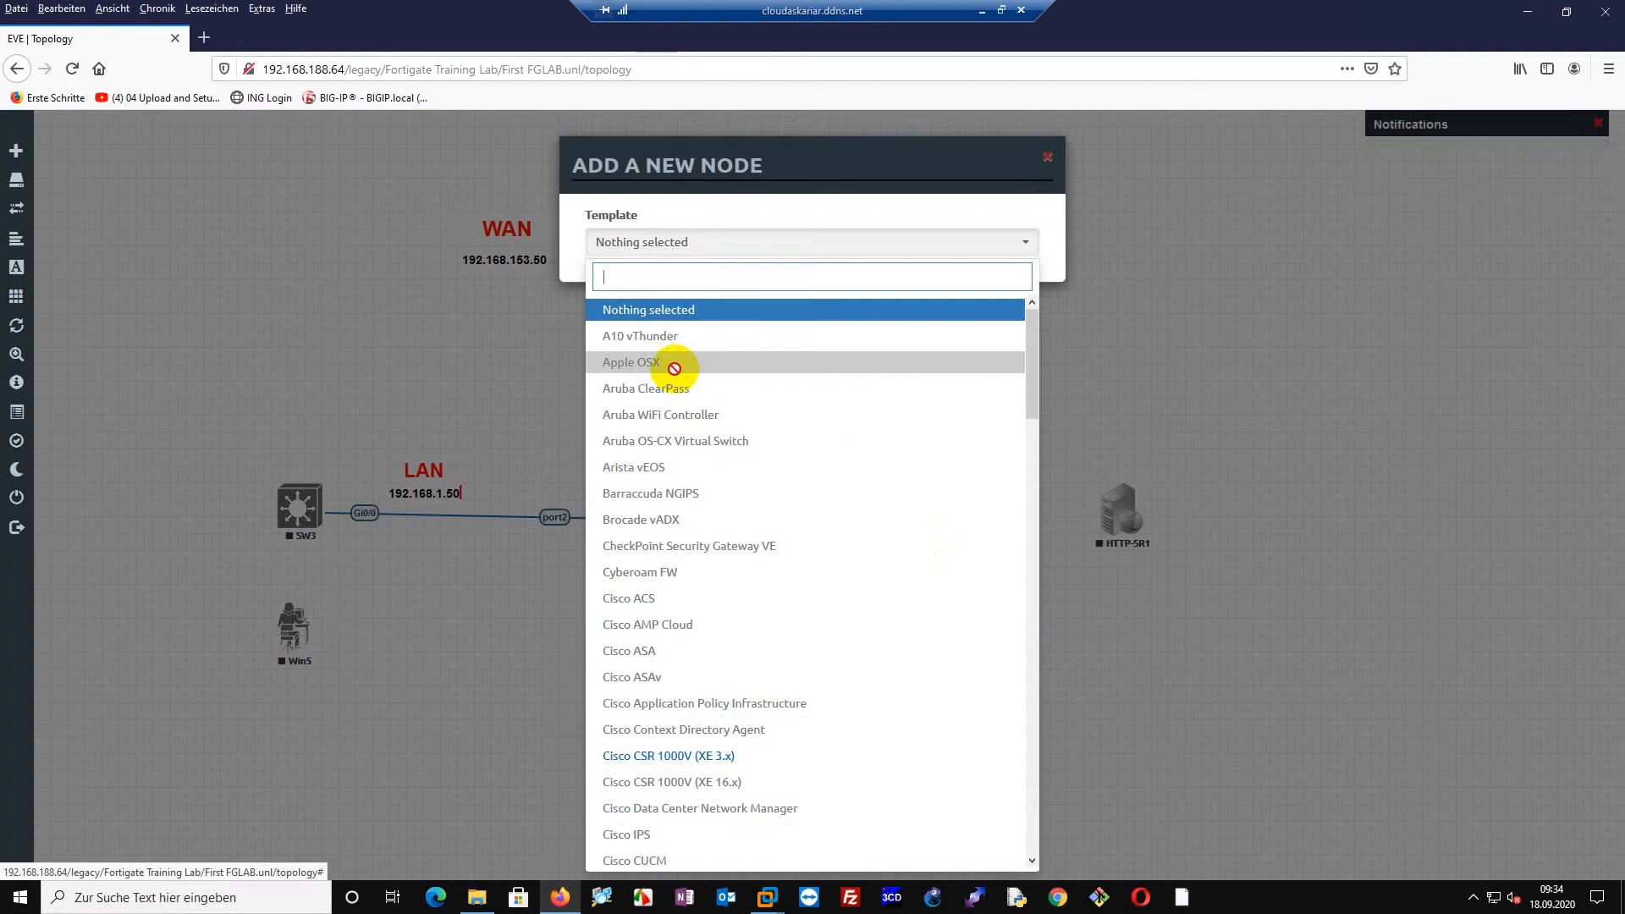
type("r")
scroll(689, 551, "down", 4)
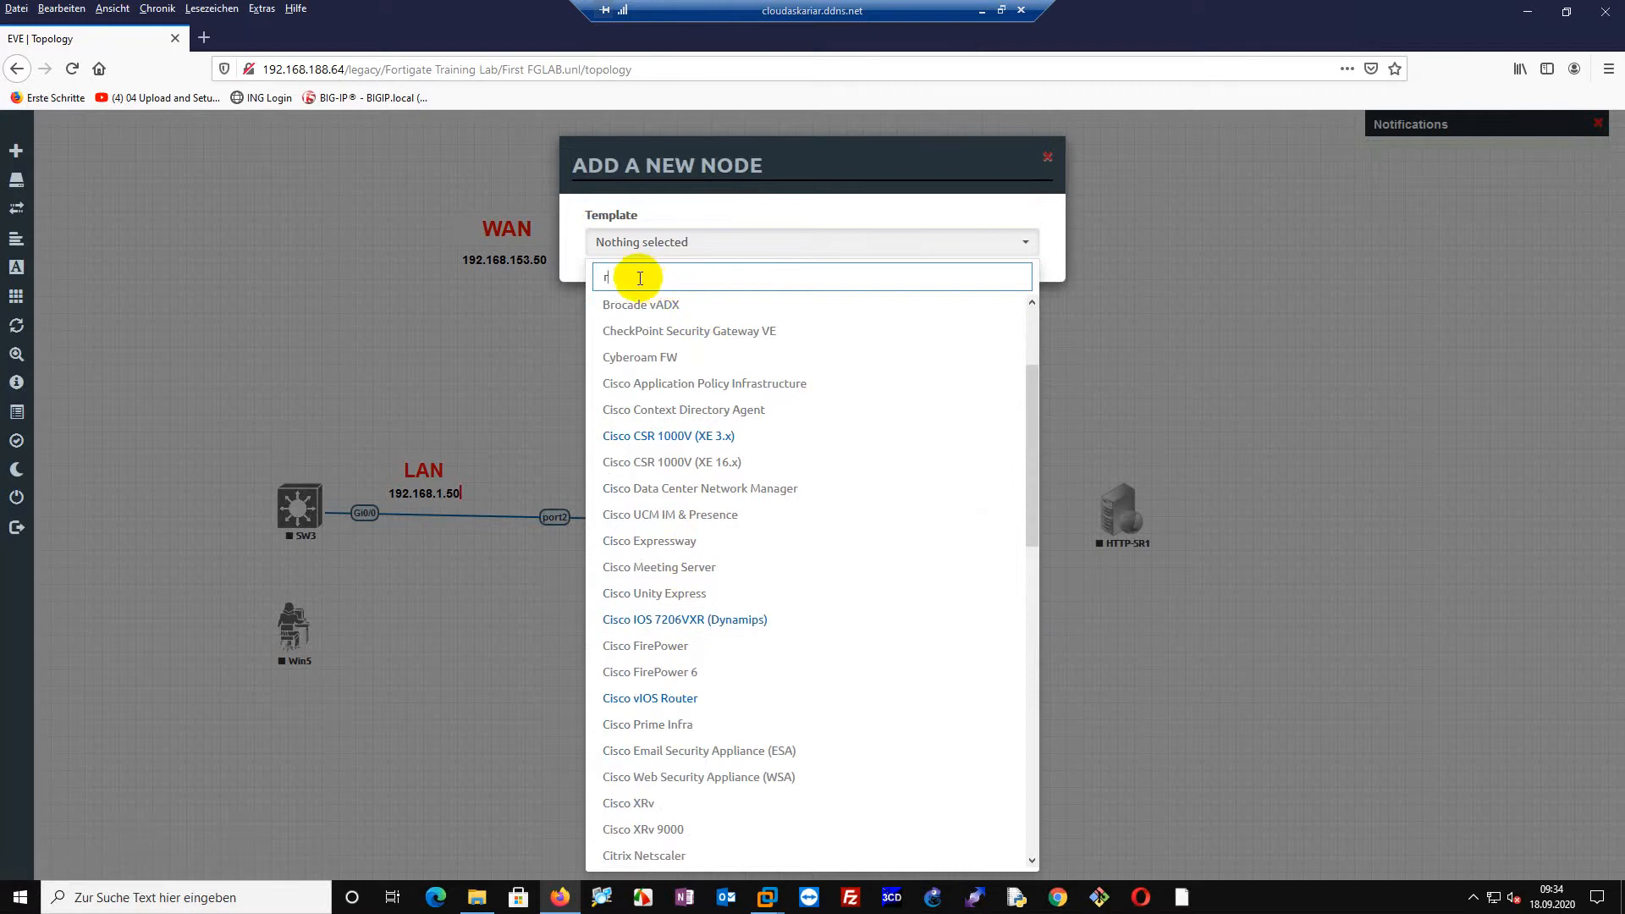
key("BackSpace")
scroll(648, 353, "down", 5)
left_click(647, 549)
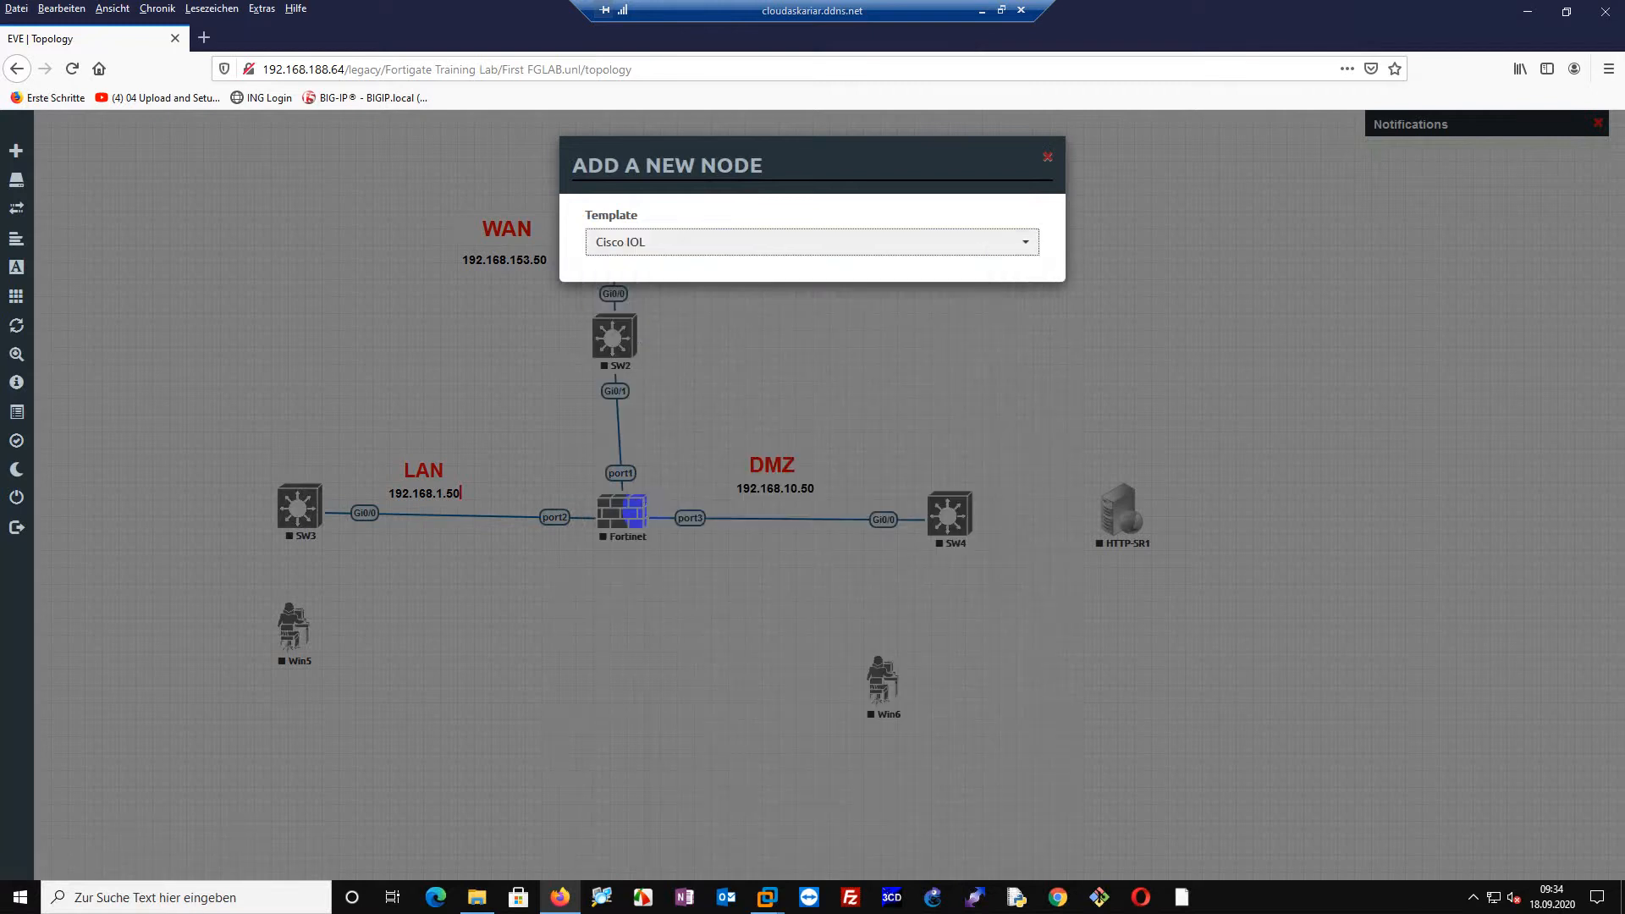
left_click(834, 318)
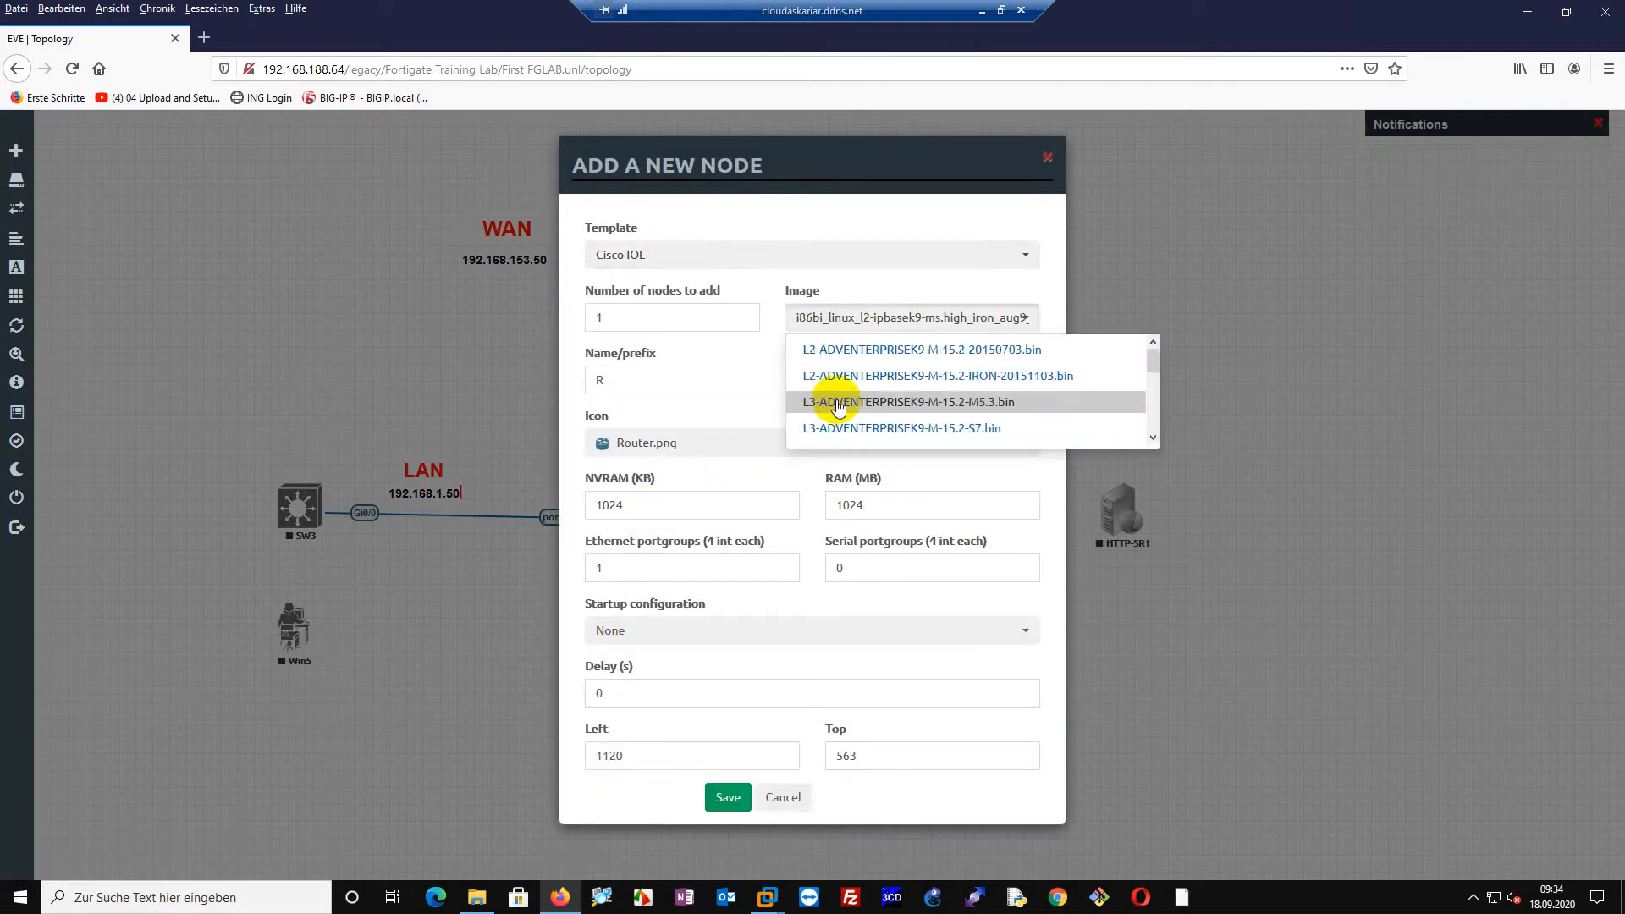
left_click(838, 405)
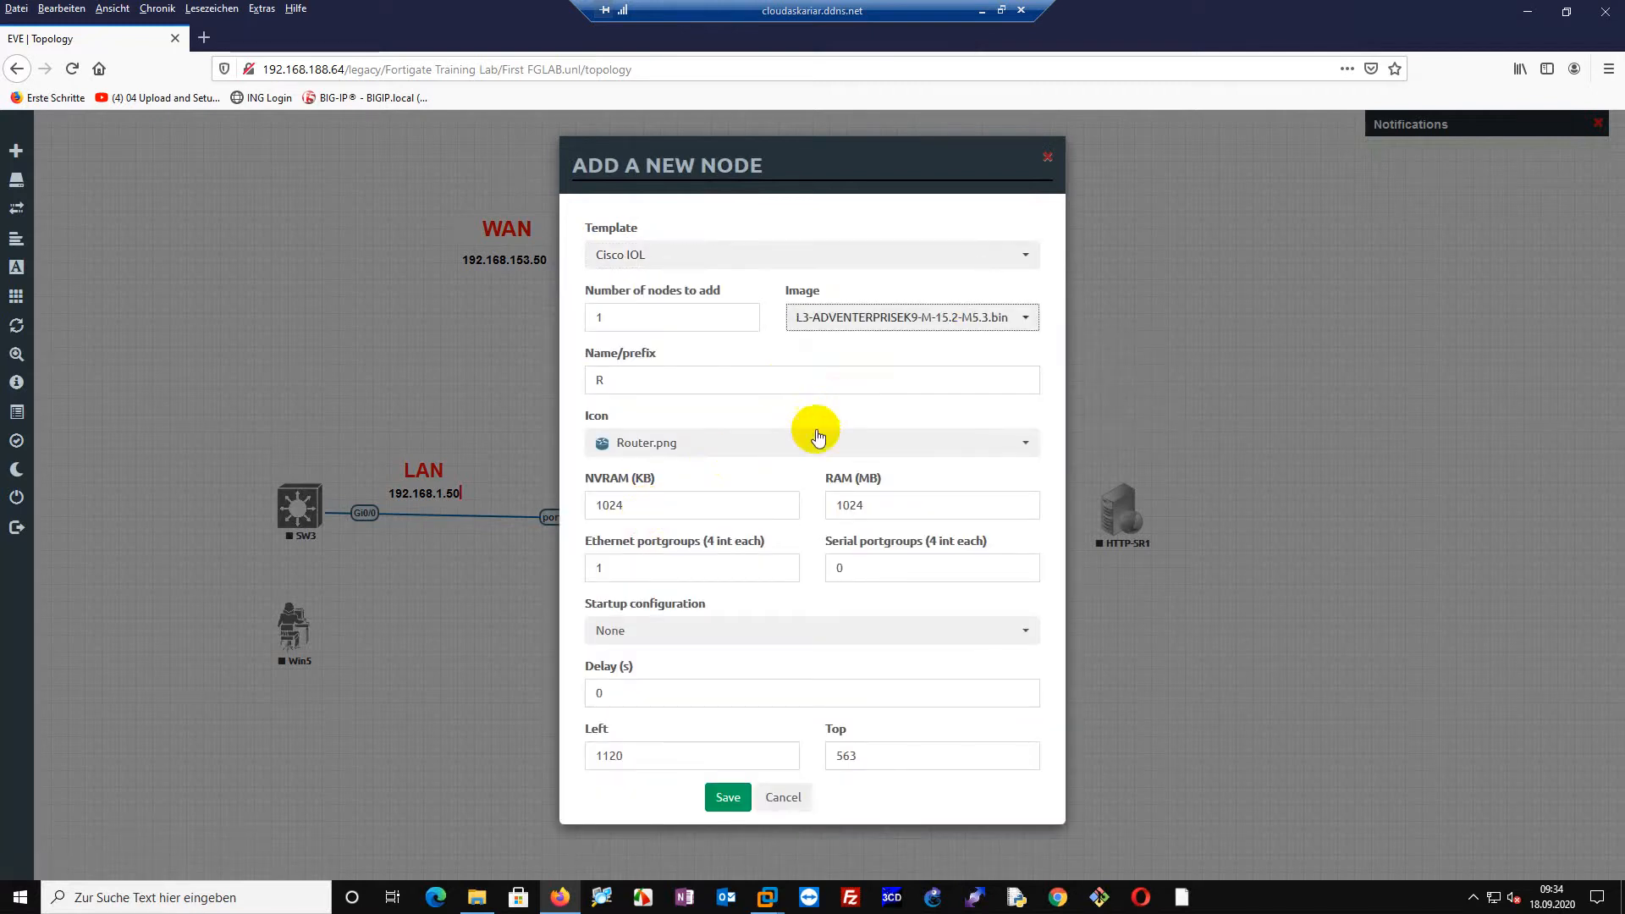
Choose Server_storage.png as the icon of the new Cisco IOL node.
left_click(663, 440)
scroll(660, 508, "down", 2)
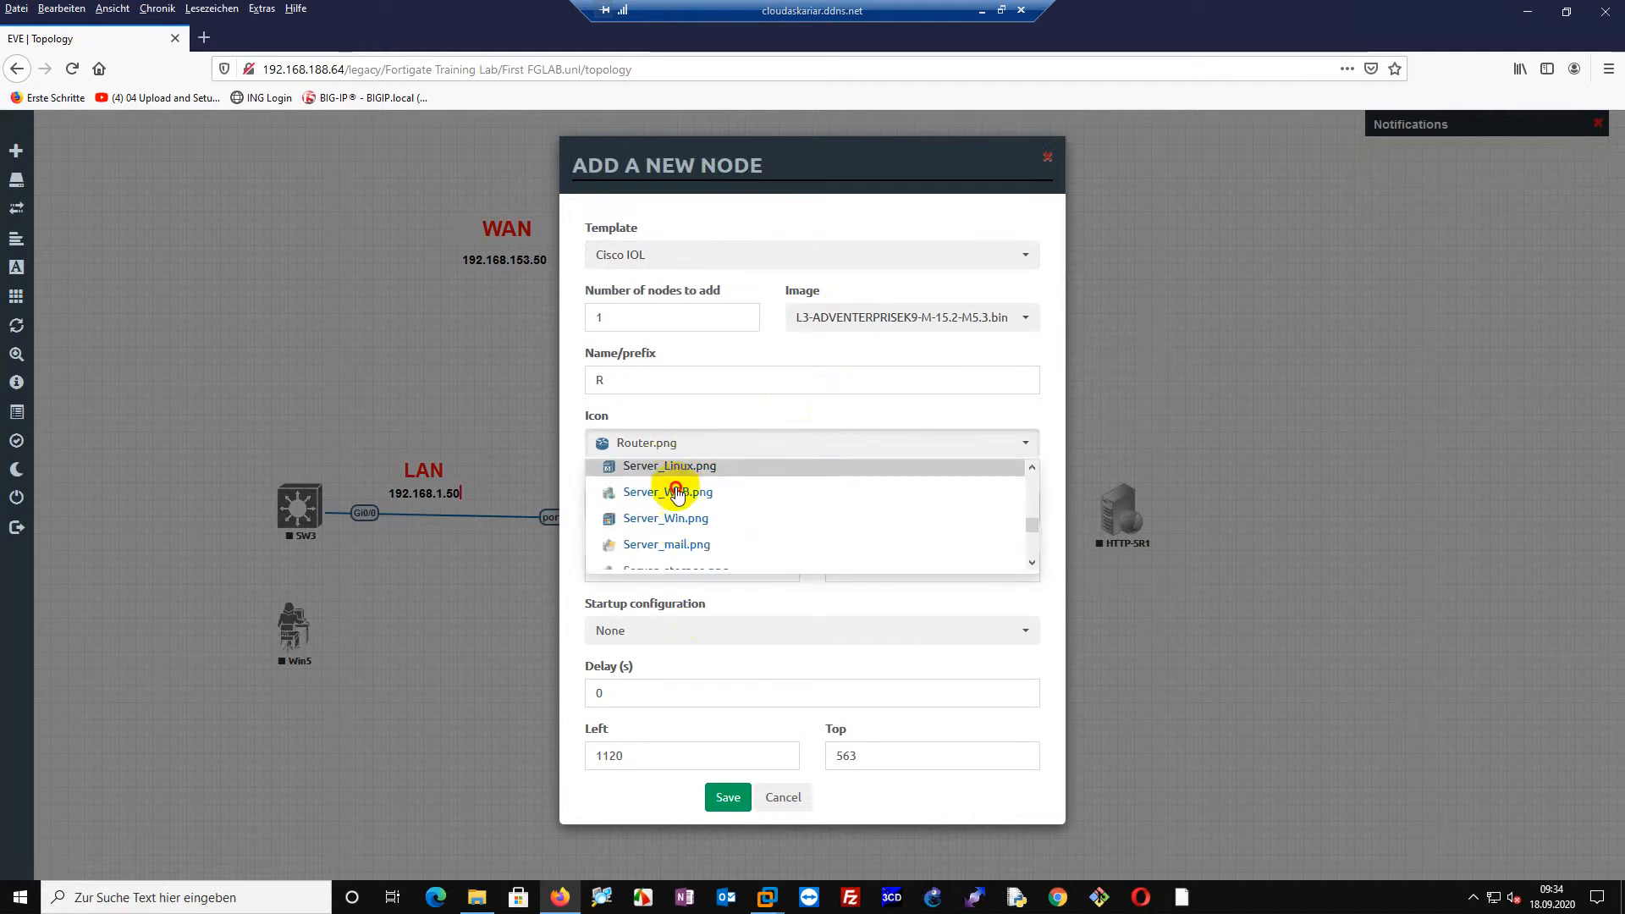
left_click(671, 513)
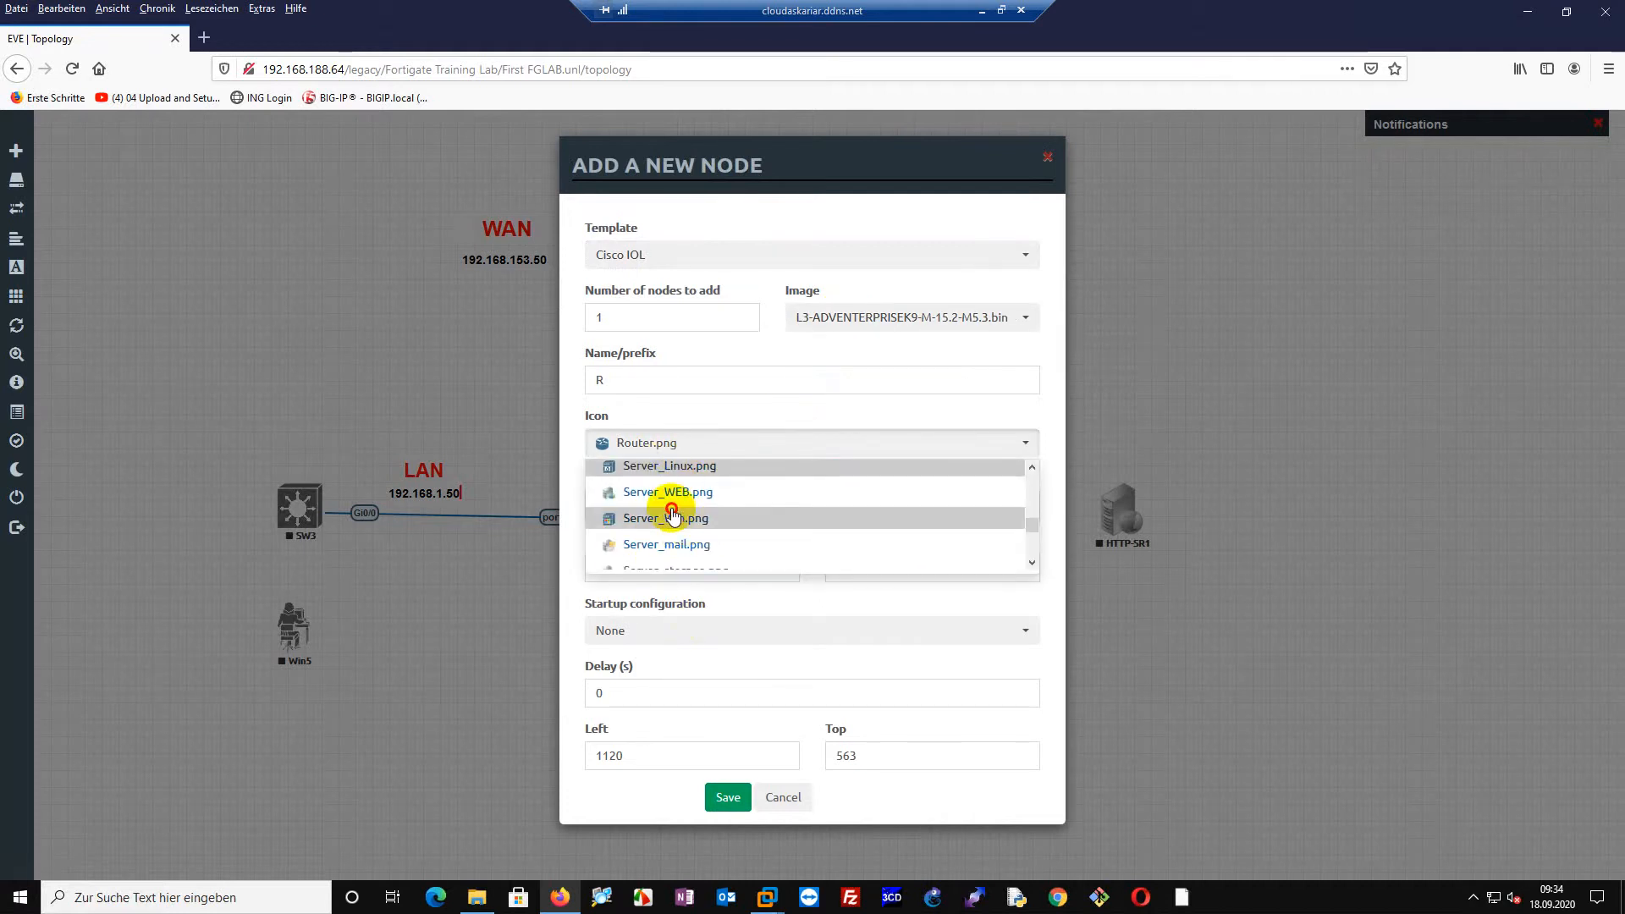
left_click(673, 558)
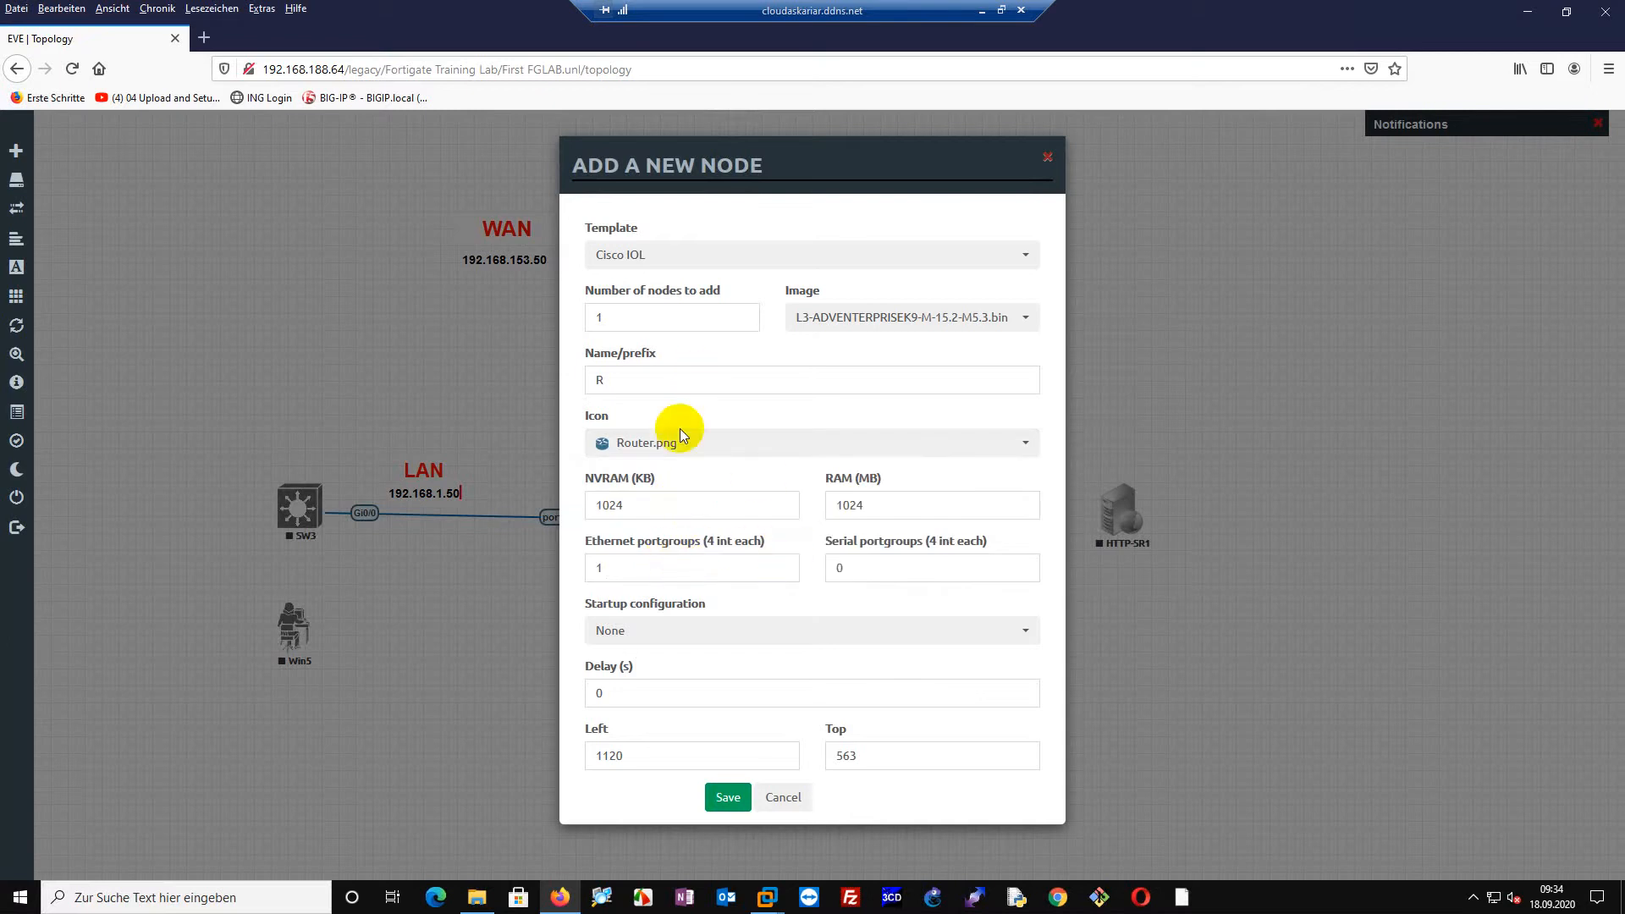
left_click(667, 449)
scroll(682, 508, "down", 2)
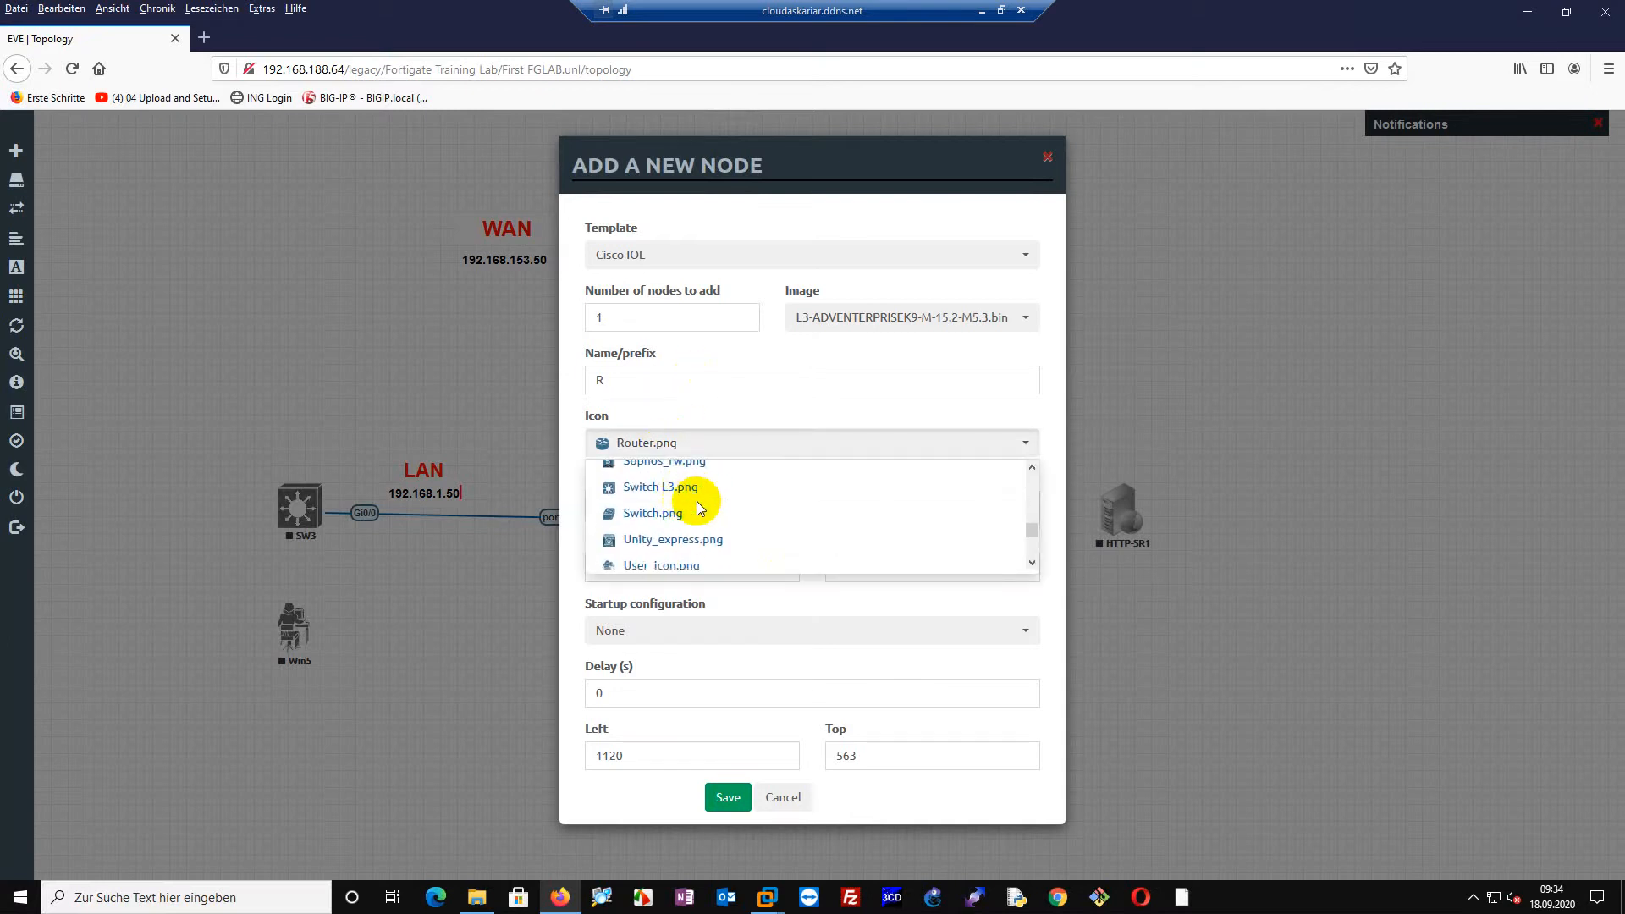
scroll(689, 512, "up", 1)
left_click(673, 493)
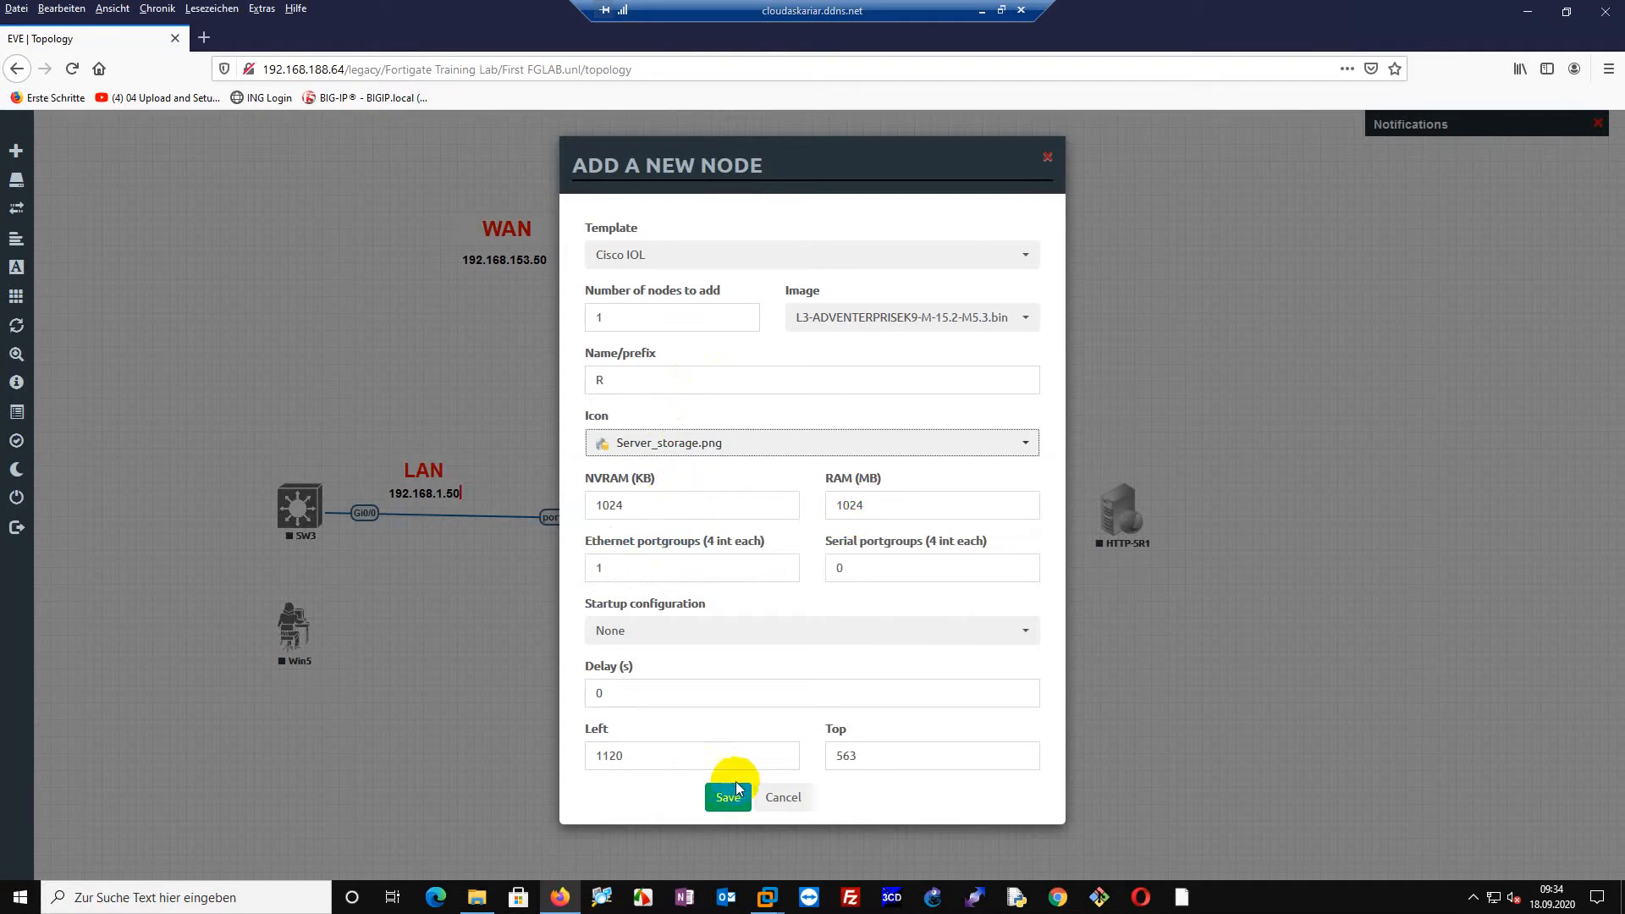
Name the new node Telnet-SRV and save it to the lab.
double_click(608, 387)
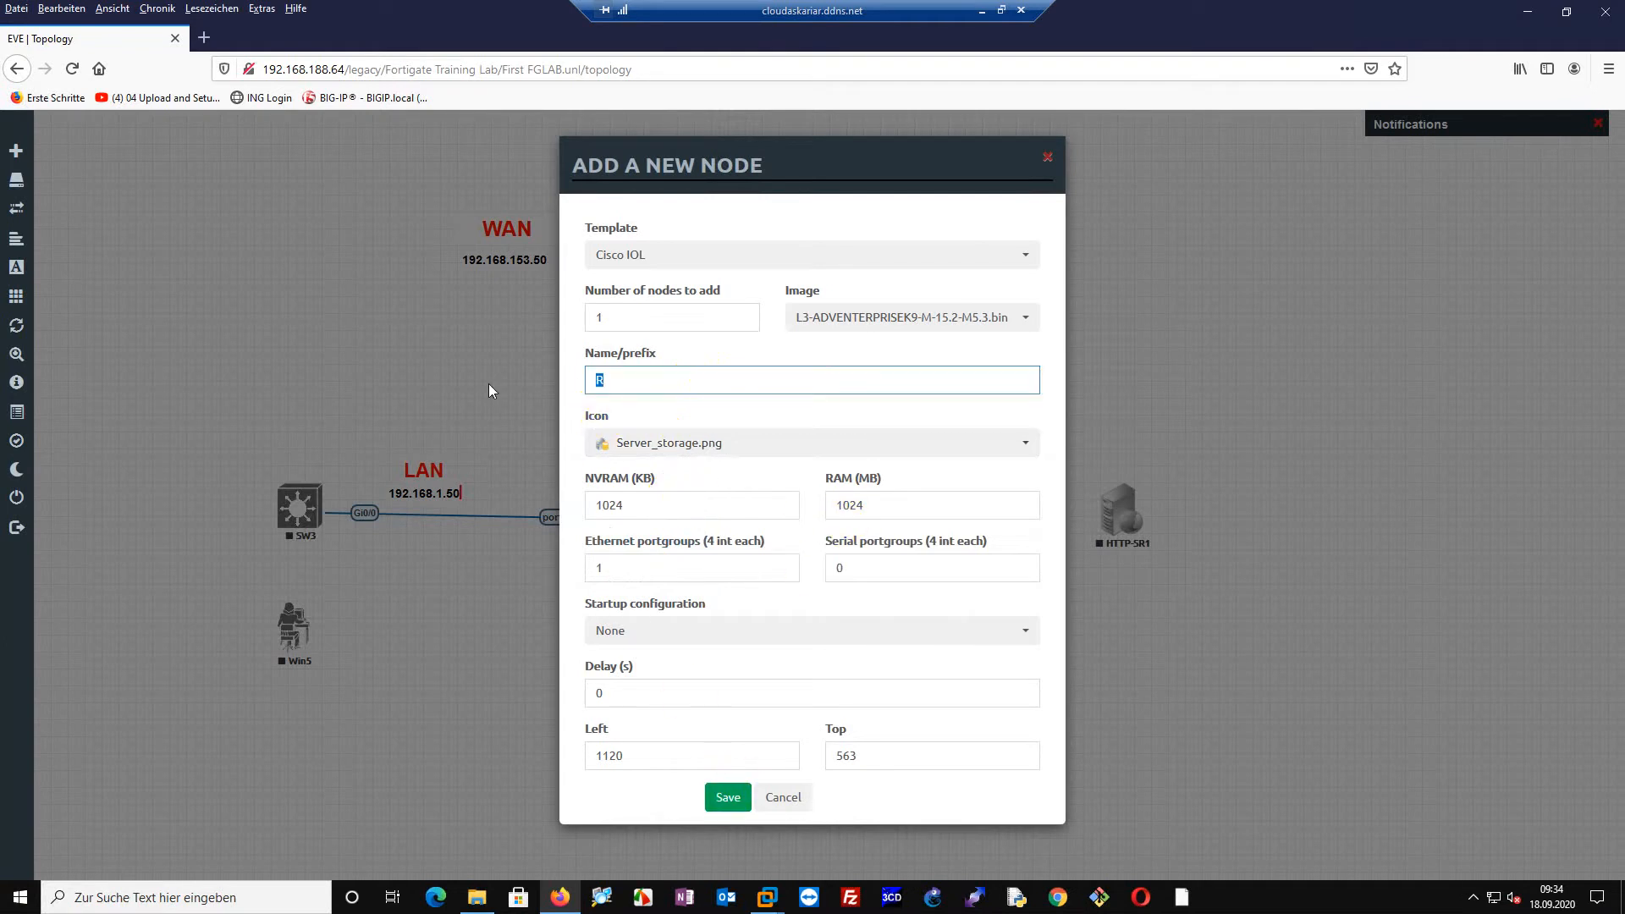
type("Teö")
key("BackSpace")
key("BackSpace")
type("elnet")
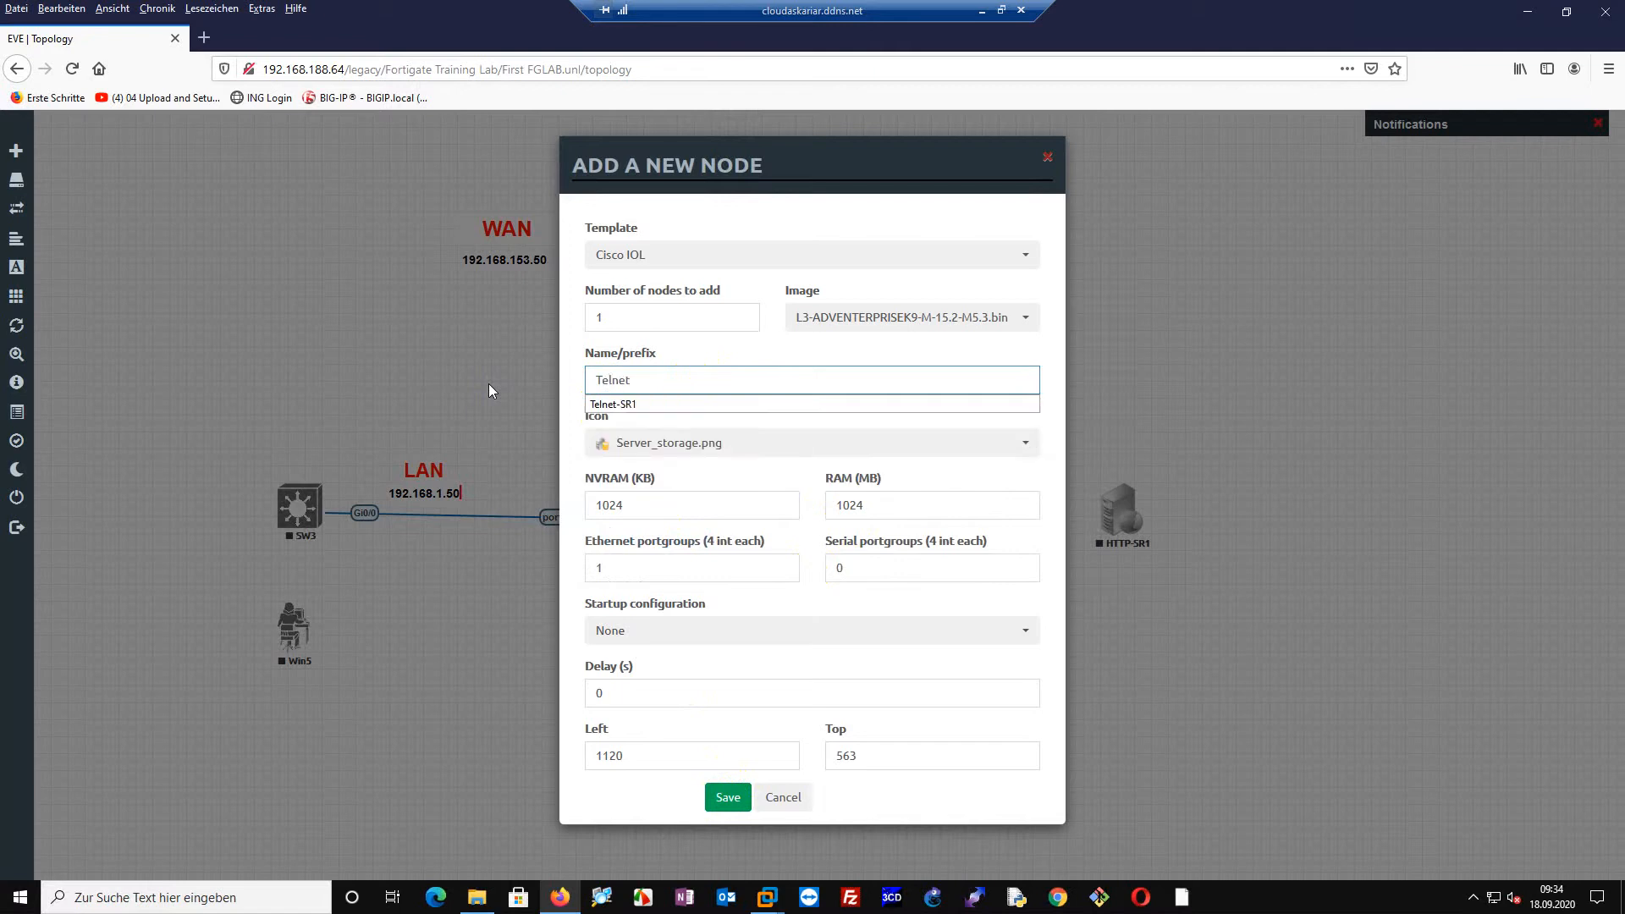
type("-SRV")
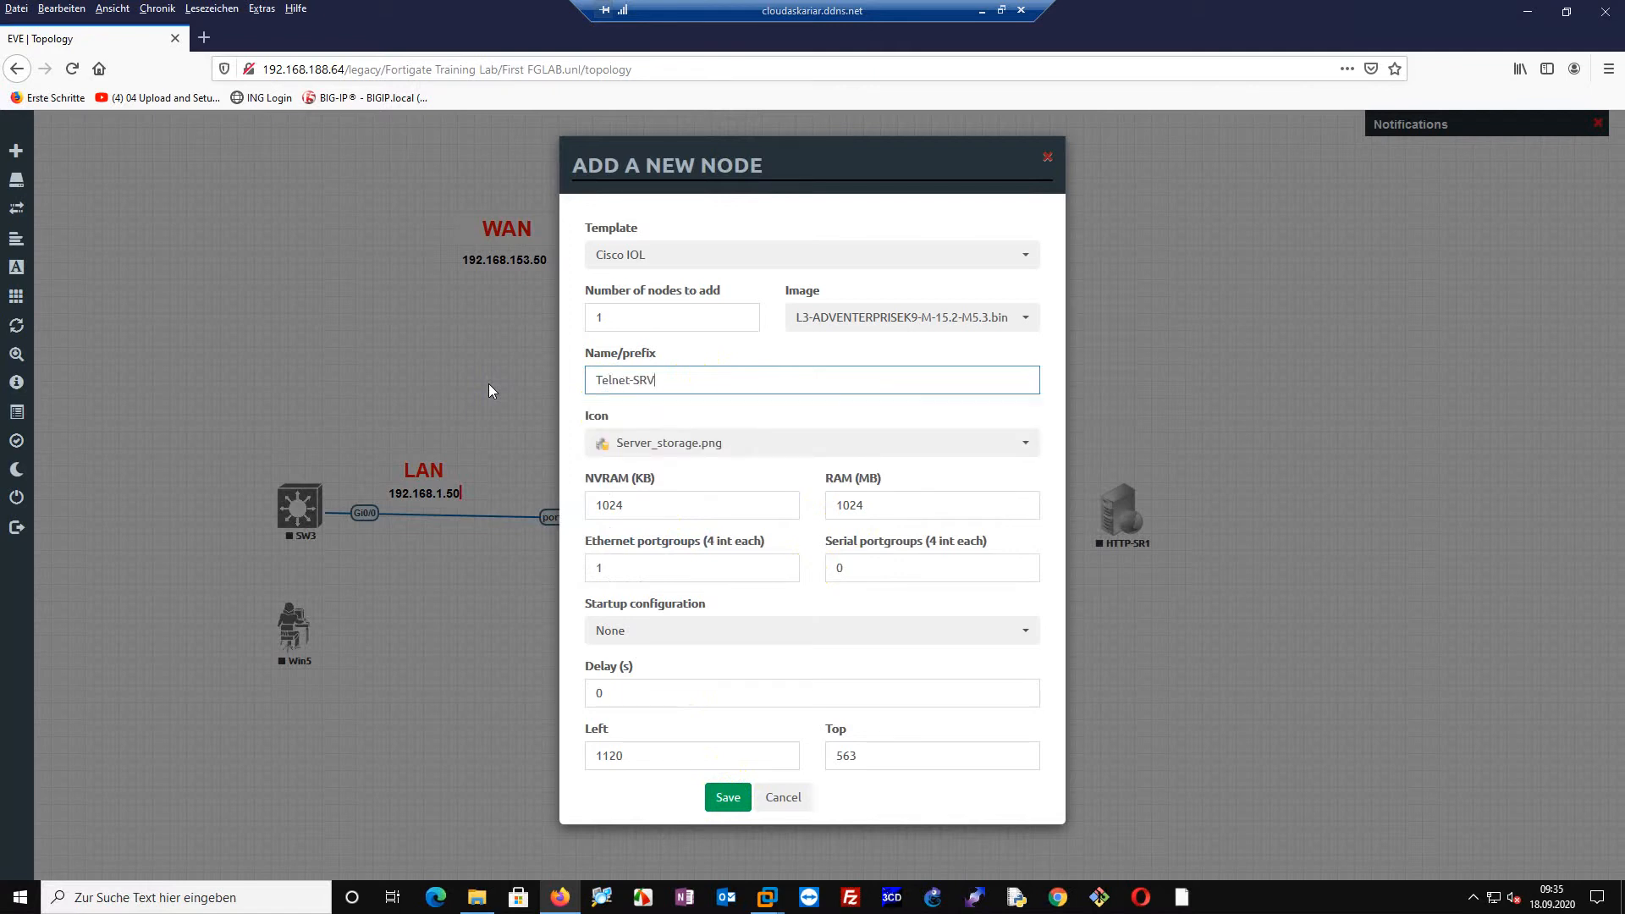
left_click(728, 797)
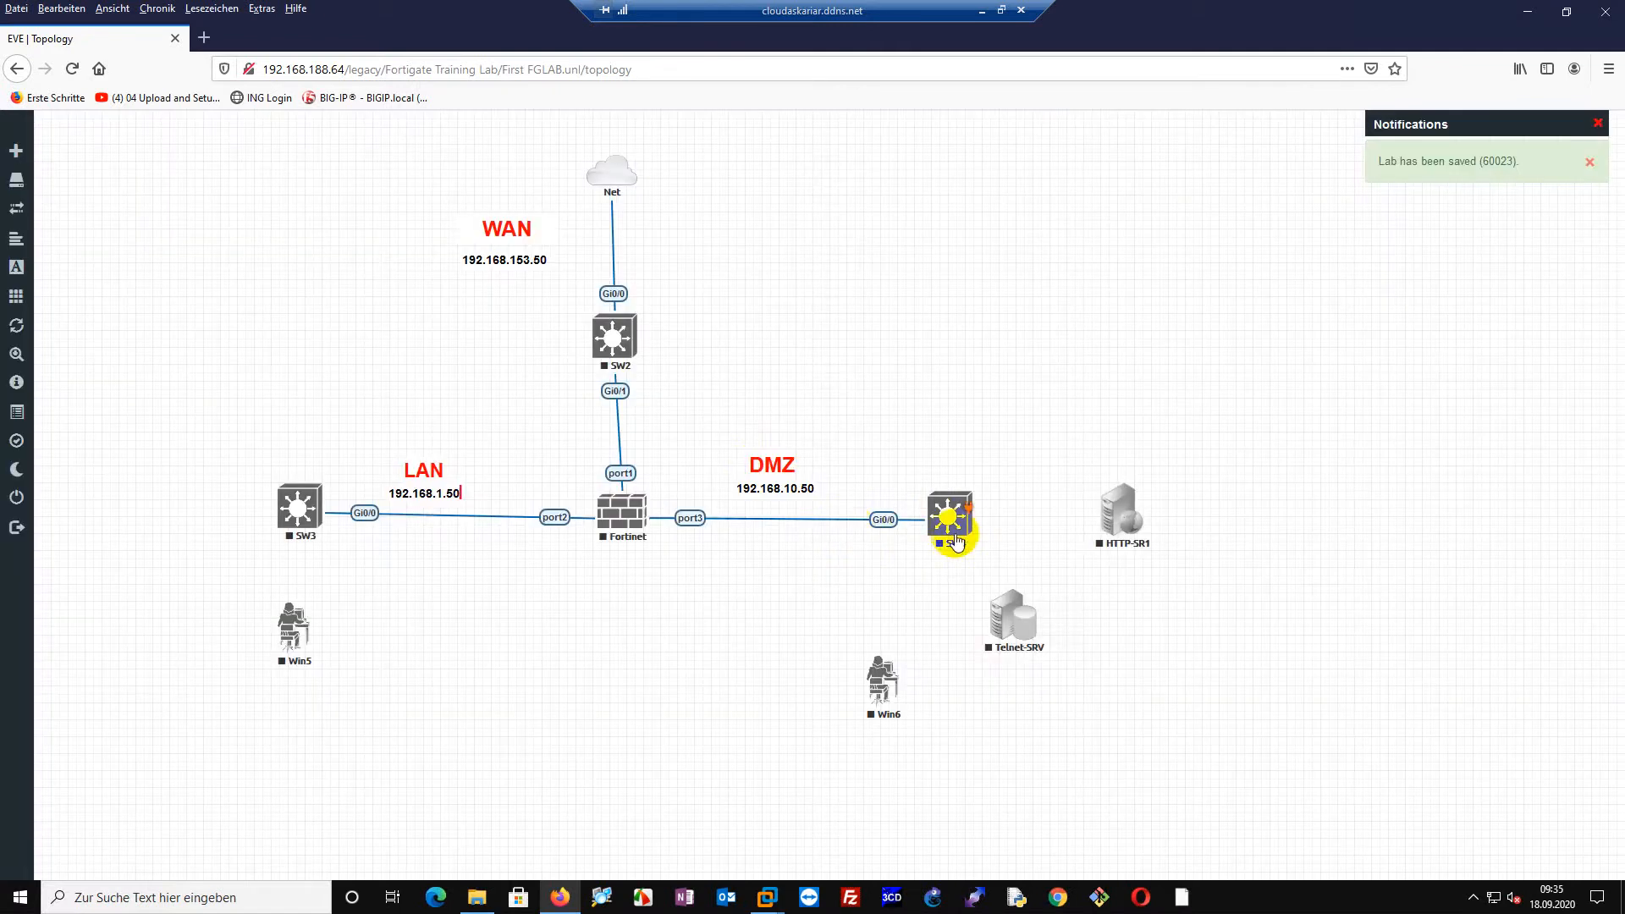
Connect SW4 to HTTP-SR1 (Gi0/1 to e0/0), to Telnet-SRV, and to Win6 (Gi0/3 to e0).
left_click_drag(960, 518, 1134, 514)
left_click(849, 613)
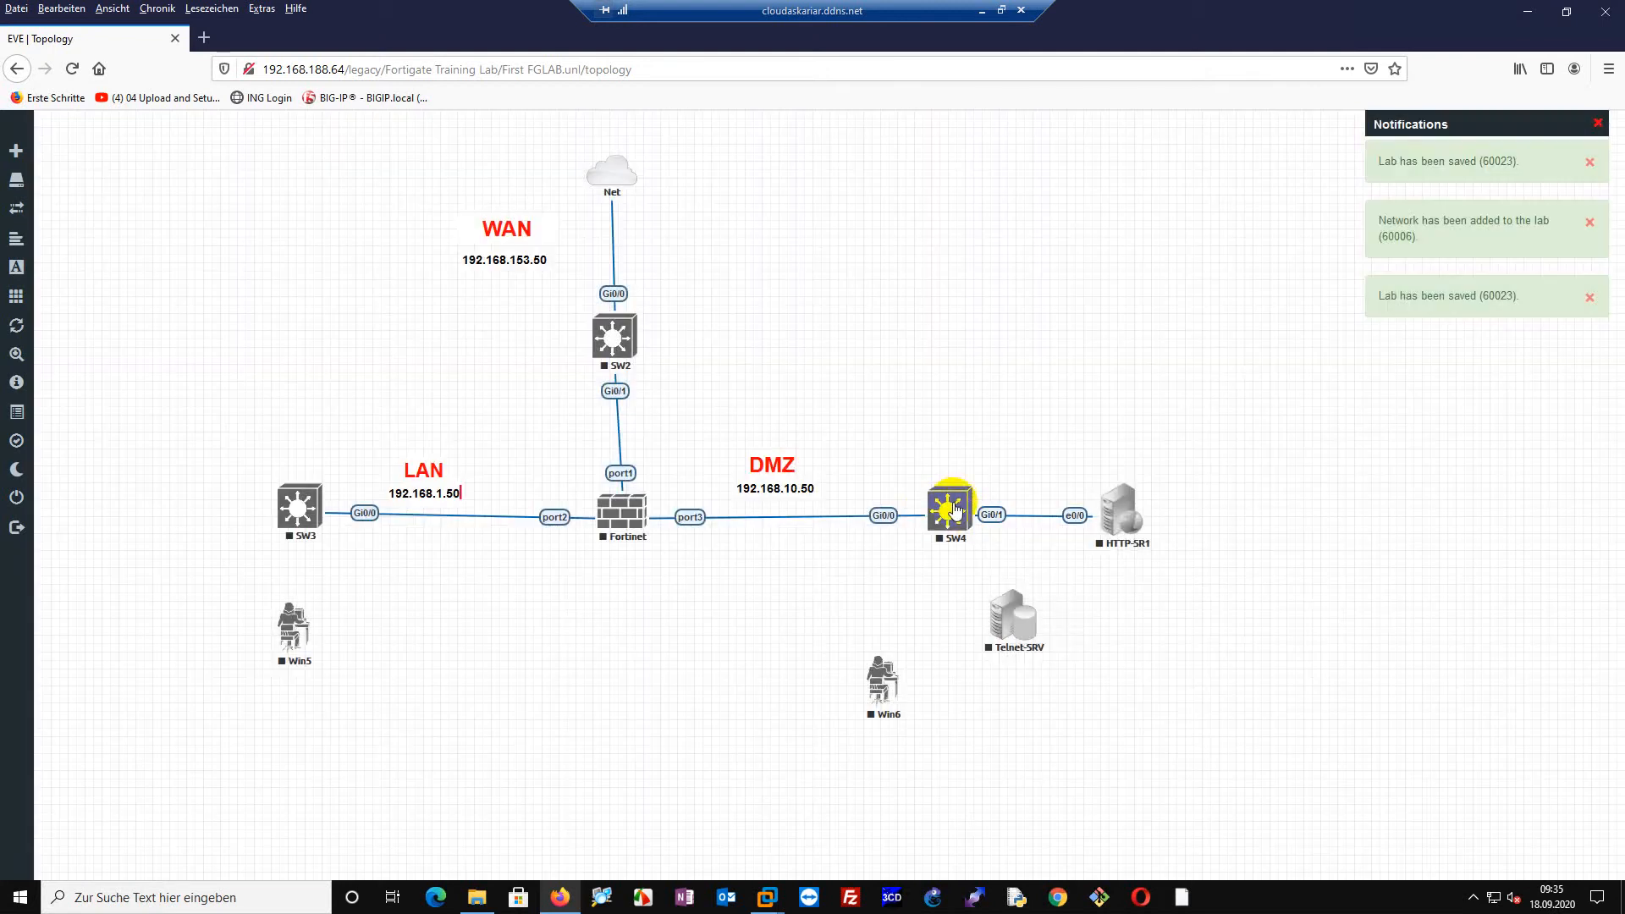
left_click_drag(949, 507, 1016, 614)
left_click(848, 614)
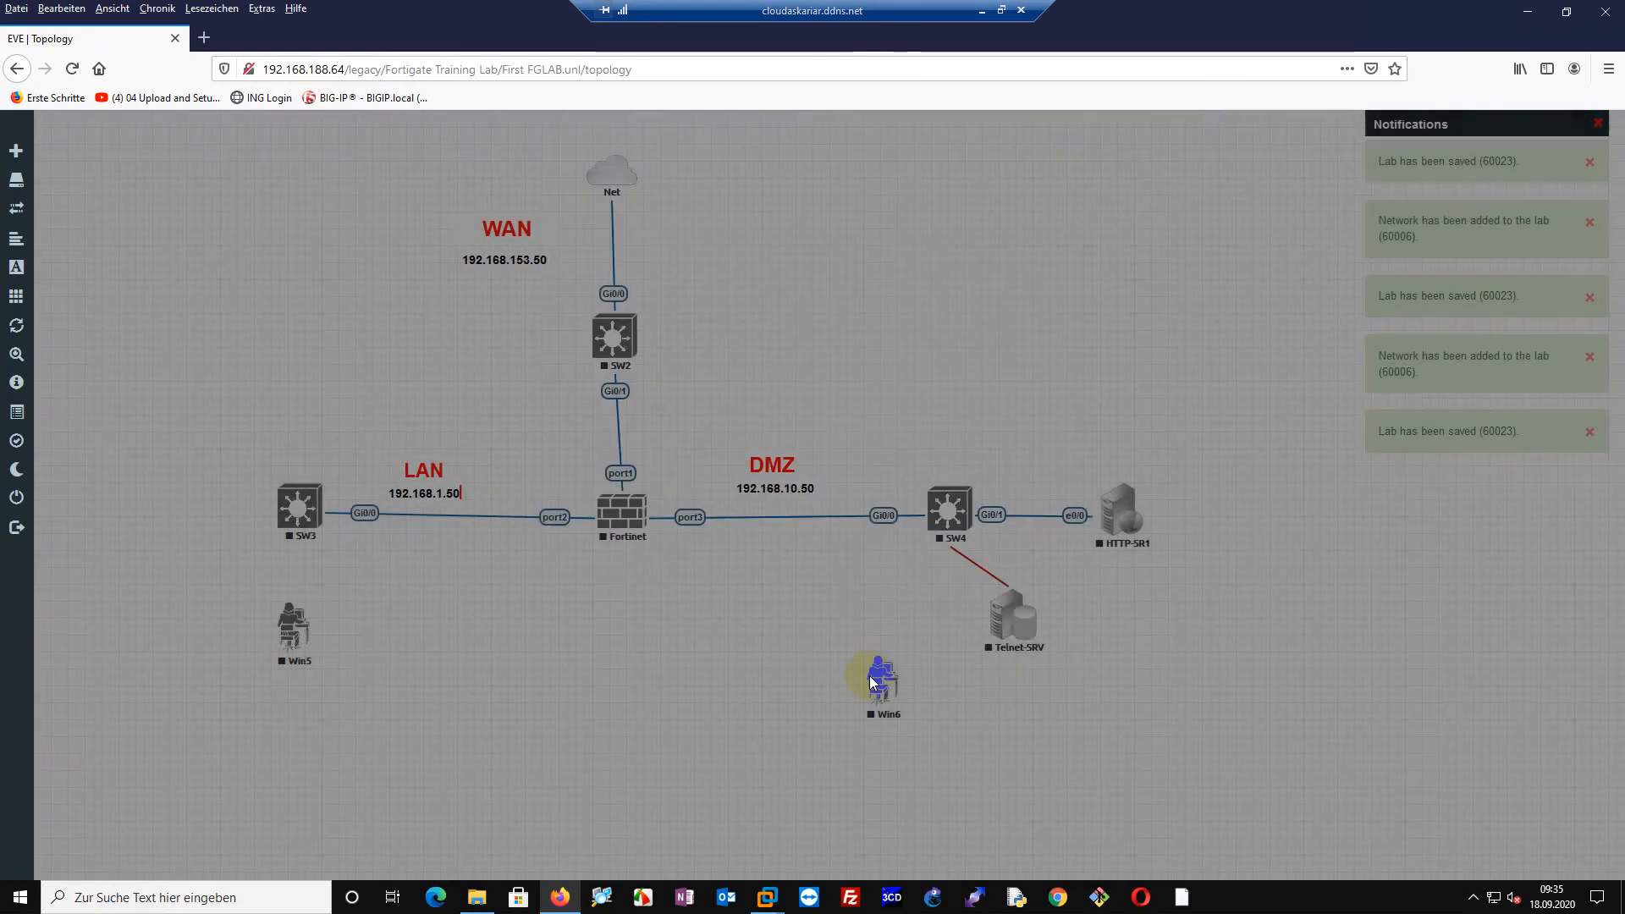
left_click_drag(949, 507, 882, 677)
left_click(846, 582)
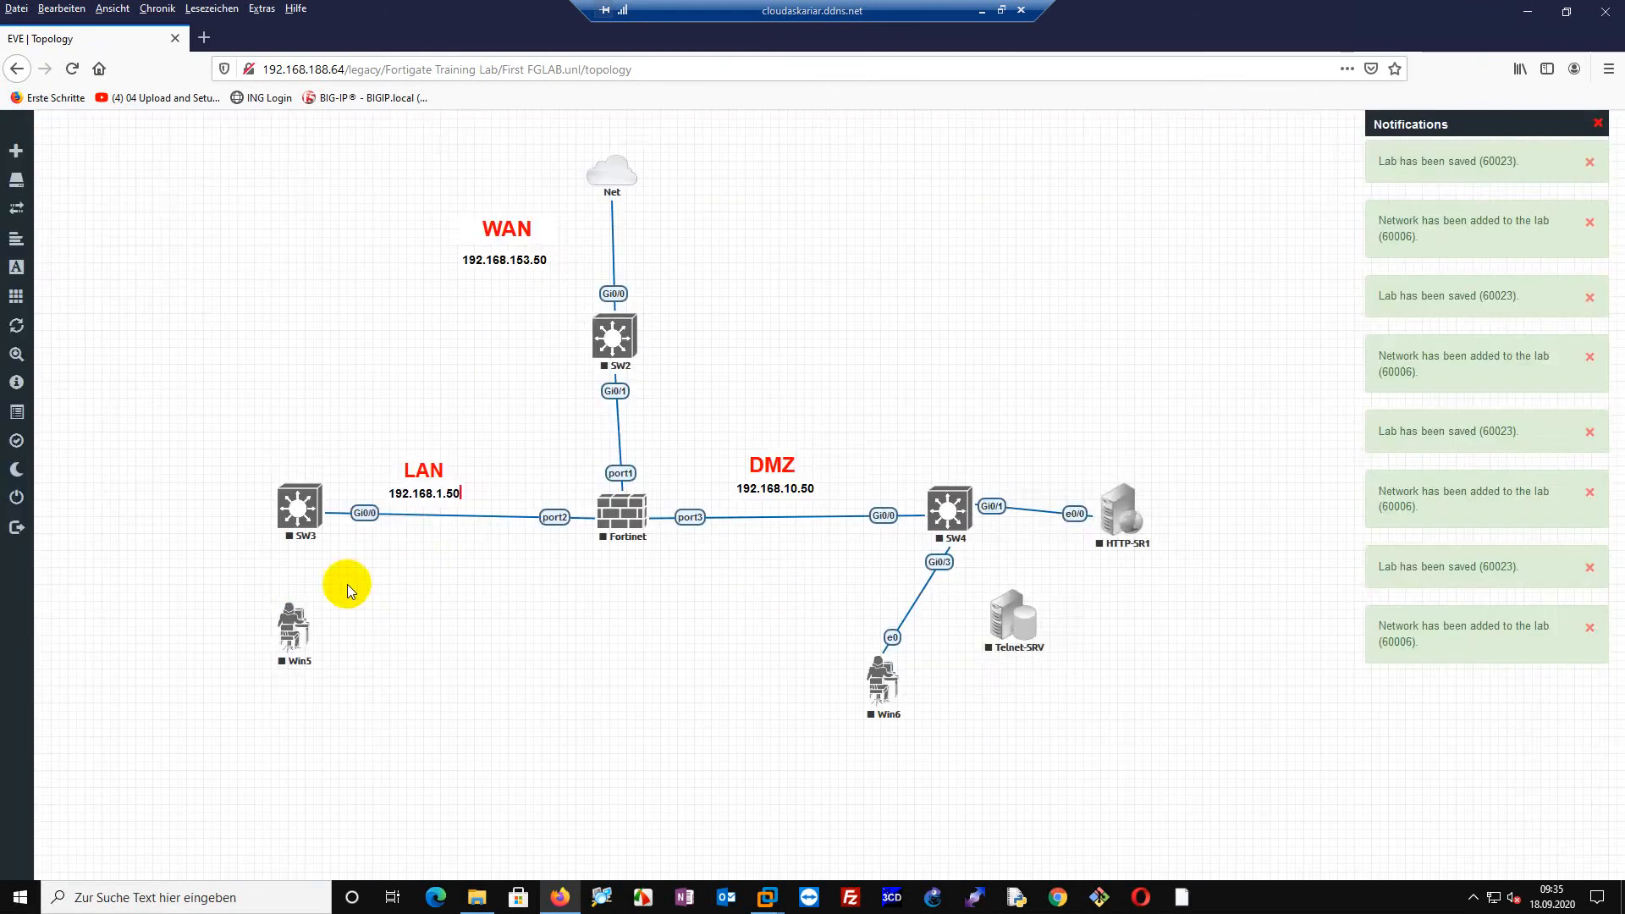
Connect Win5 e0 to SW3 Gi0/1, and line up both nodes in a row left of the Fortinet firewall.
left_click_drag(288, 628, 302, 508)
left_click(853, 584)
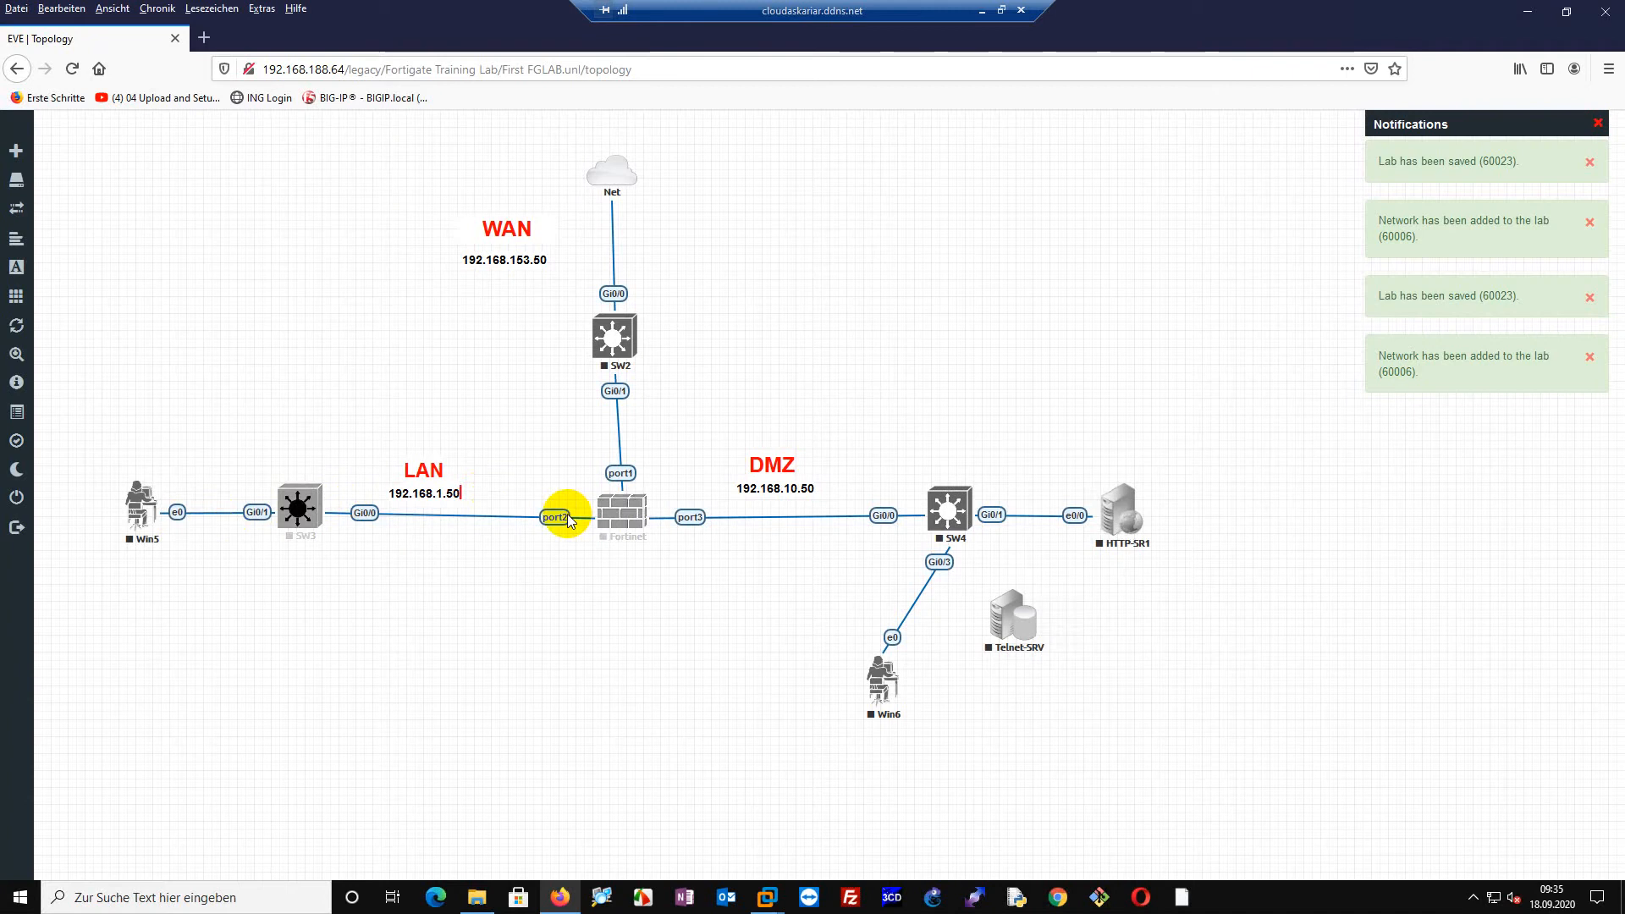
left_click_drag(302, 508, 299, 518)
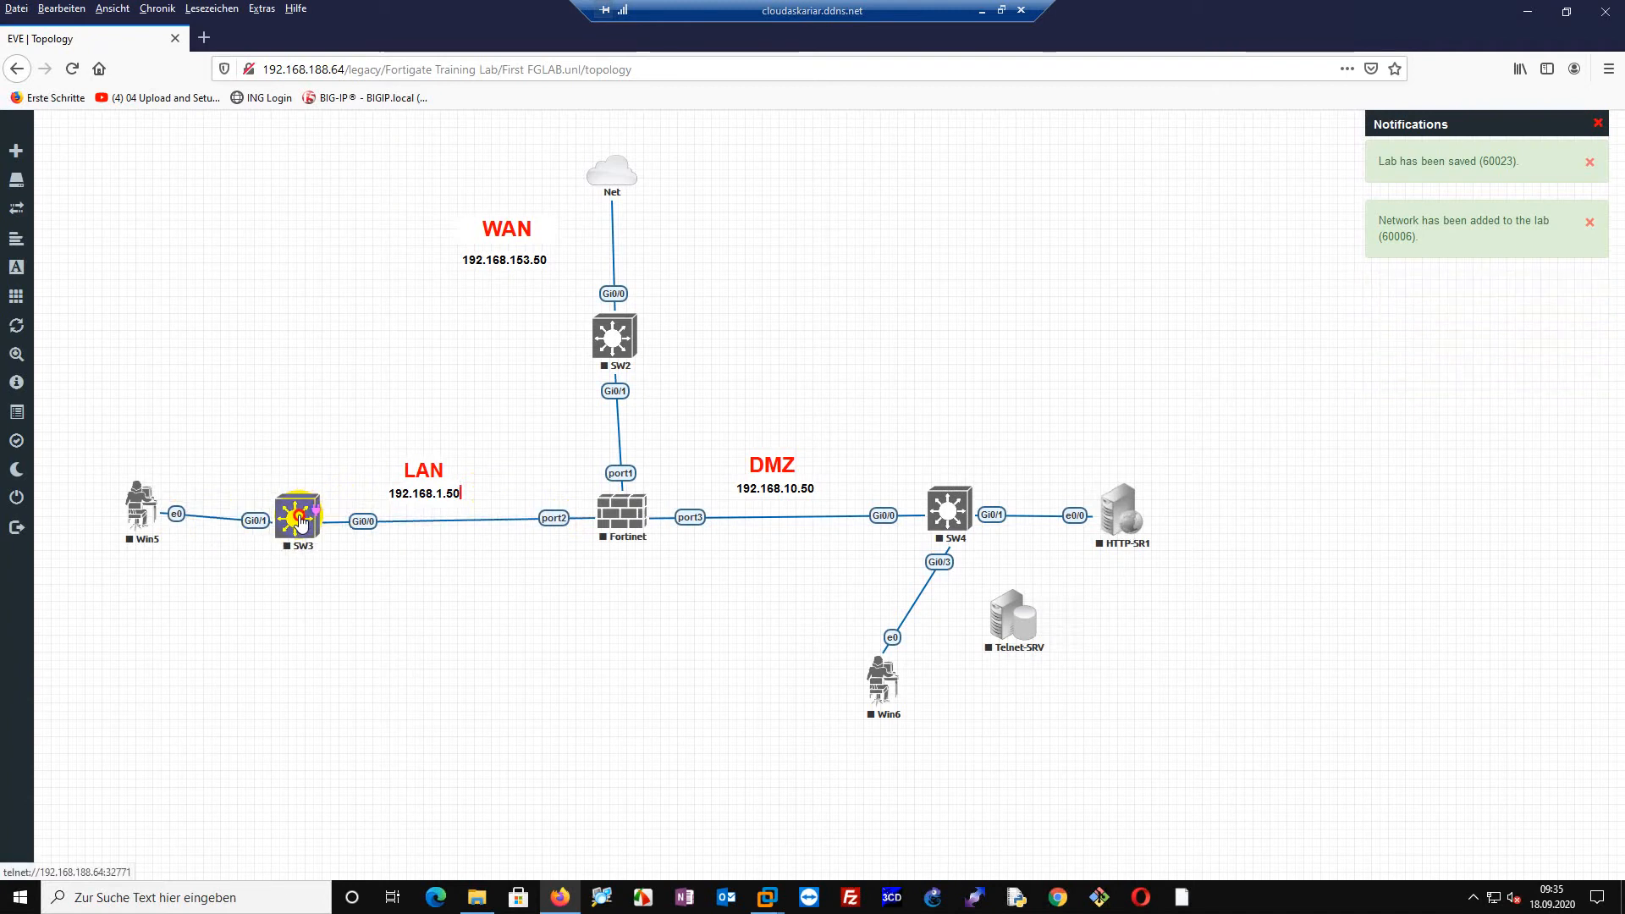
left_click_drag(152, 515, 148, 528)
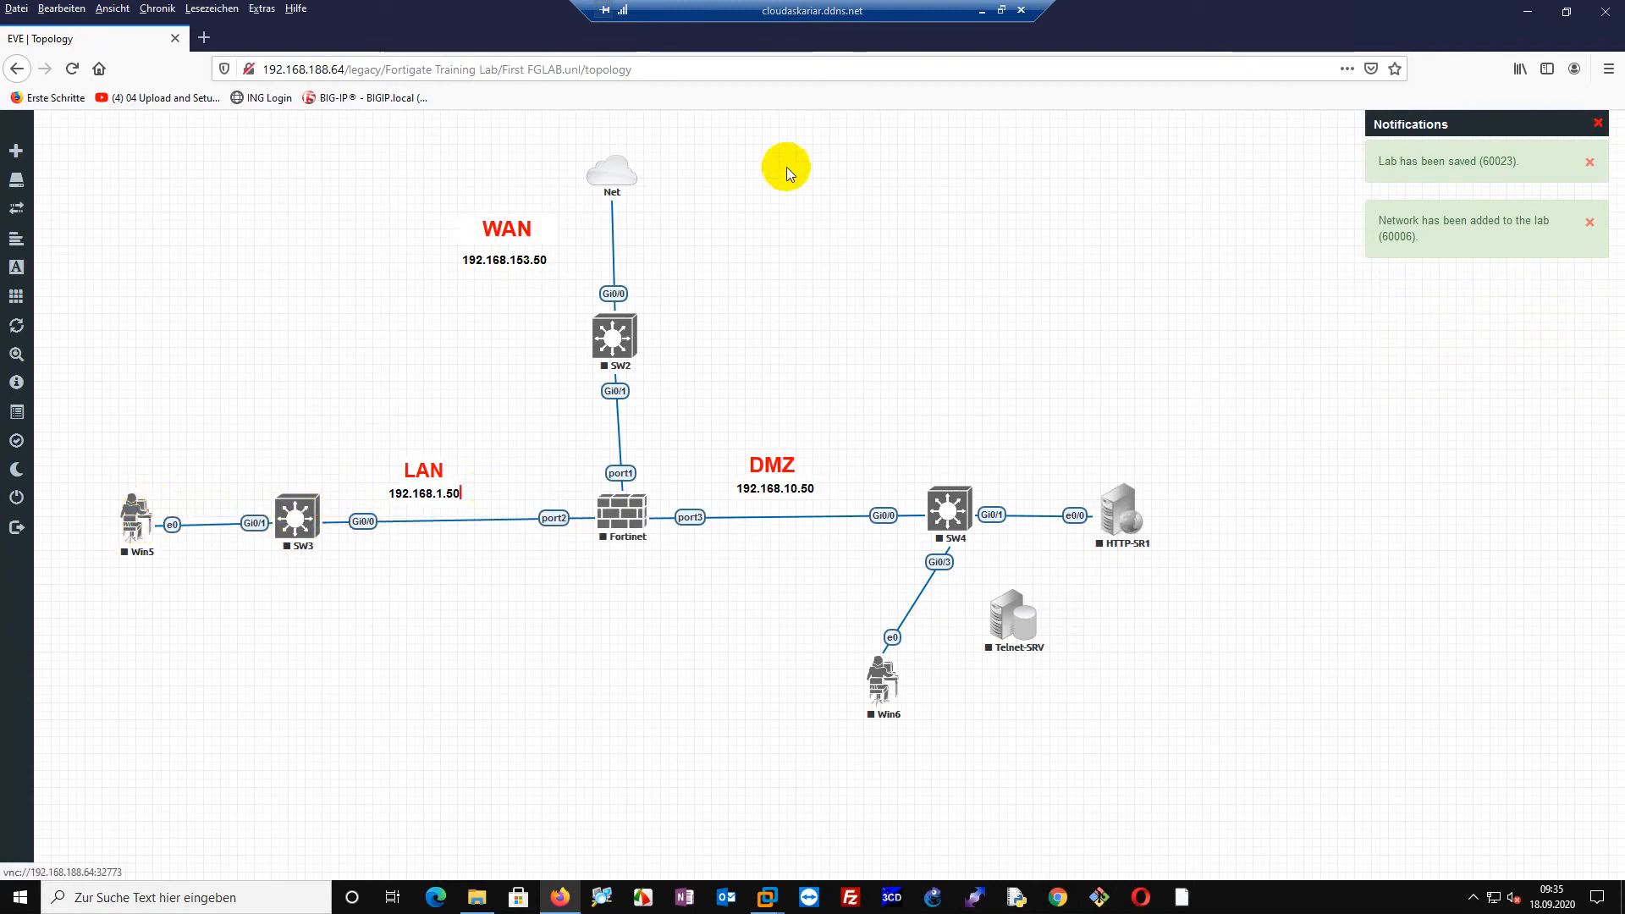
right_click(805, 151)
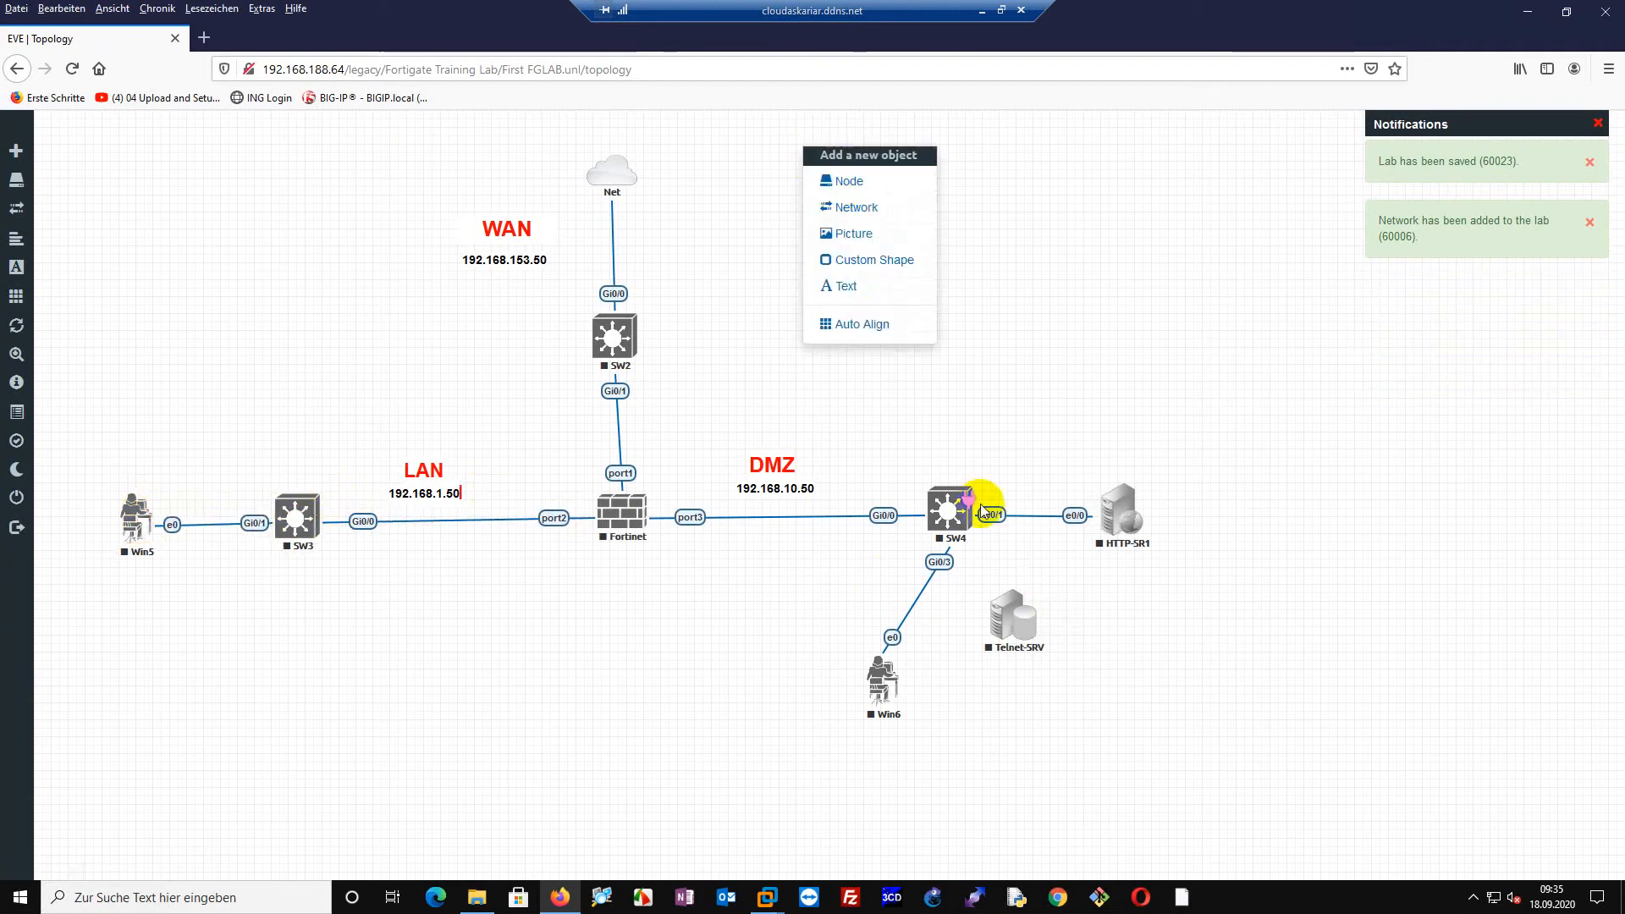
Connect SW4 Gi0/2 to Telnet-SRV e0/0 and move Telnet-SRV down, about level with Win6.
left_click_drag(973, 507, 1014, 621)
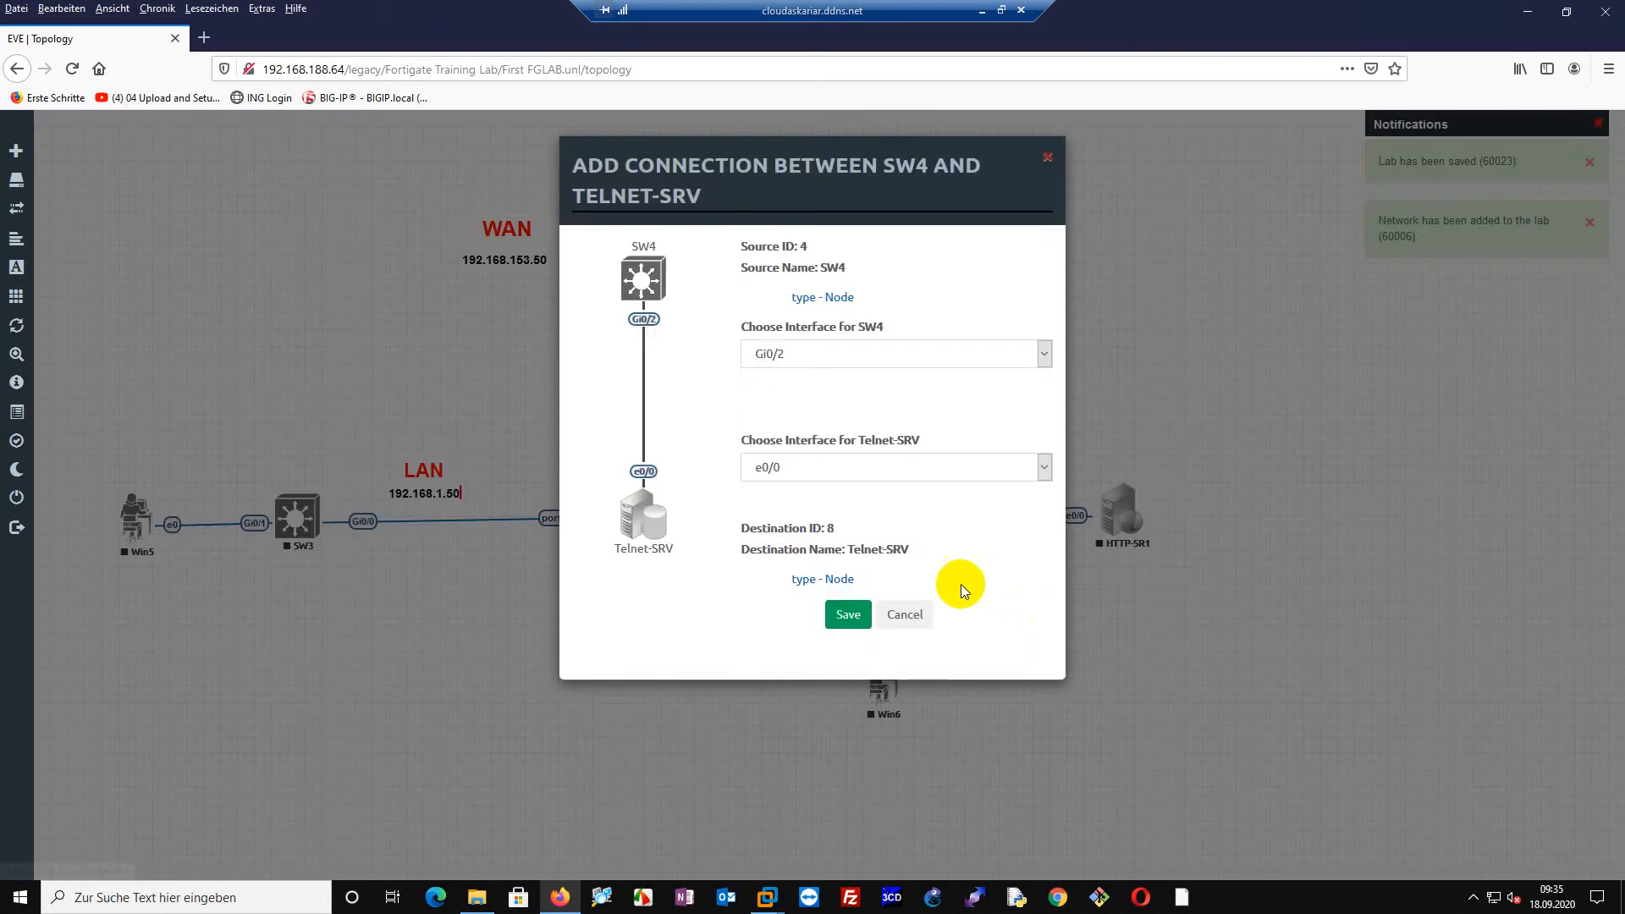
left_click(847, 615)
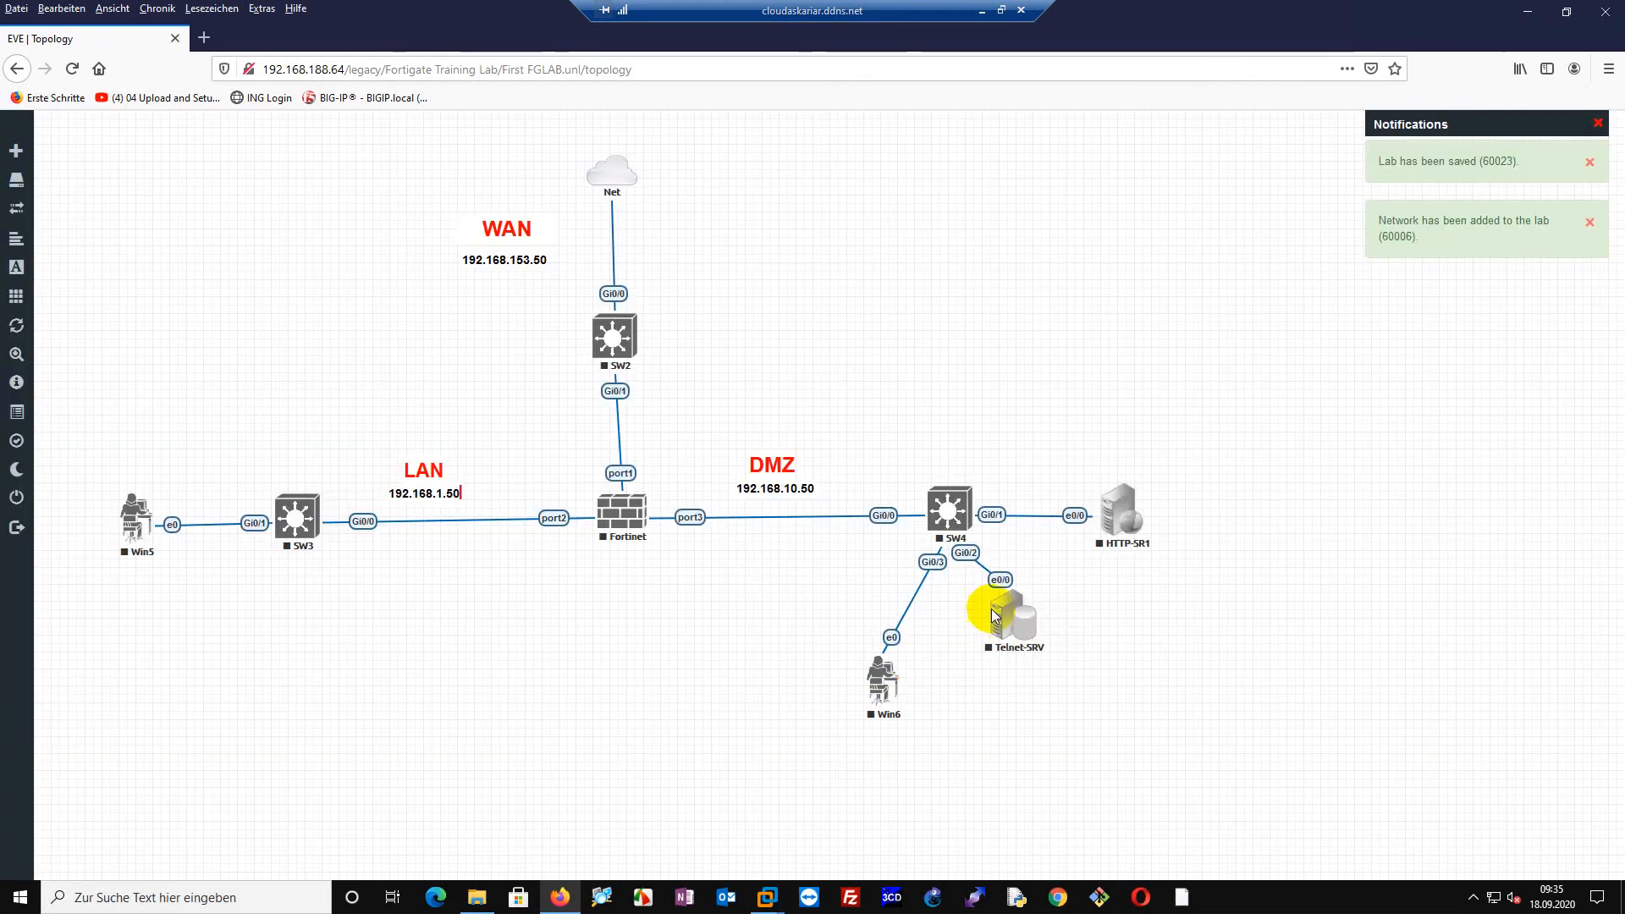
left_click(1015, 650)
left_click_drag(1015, 650, 1028, 696)
mouse_move(18, 855)
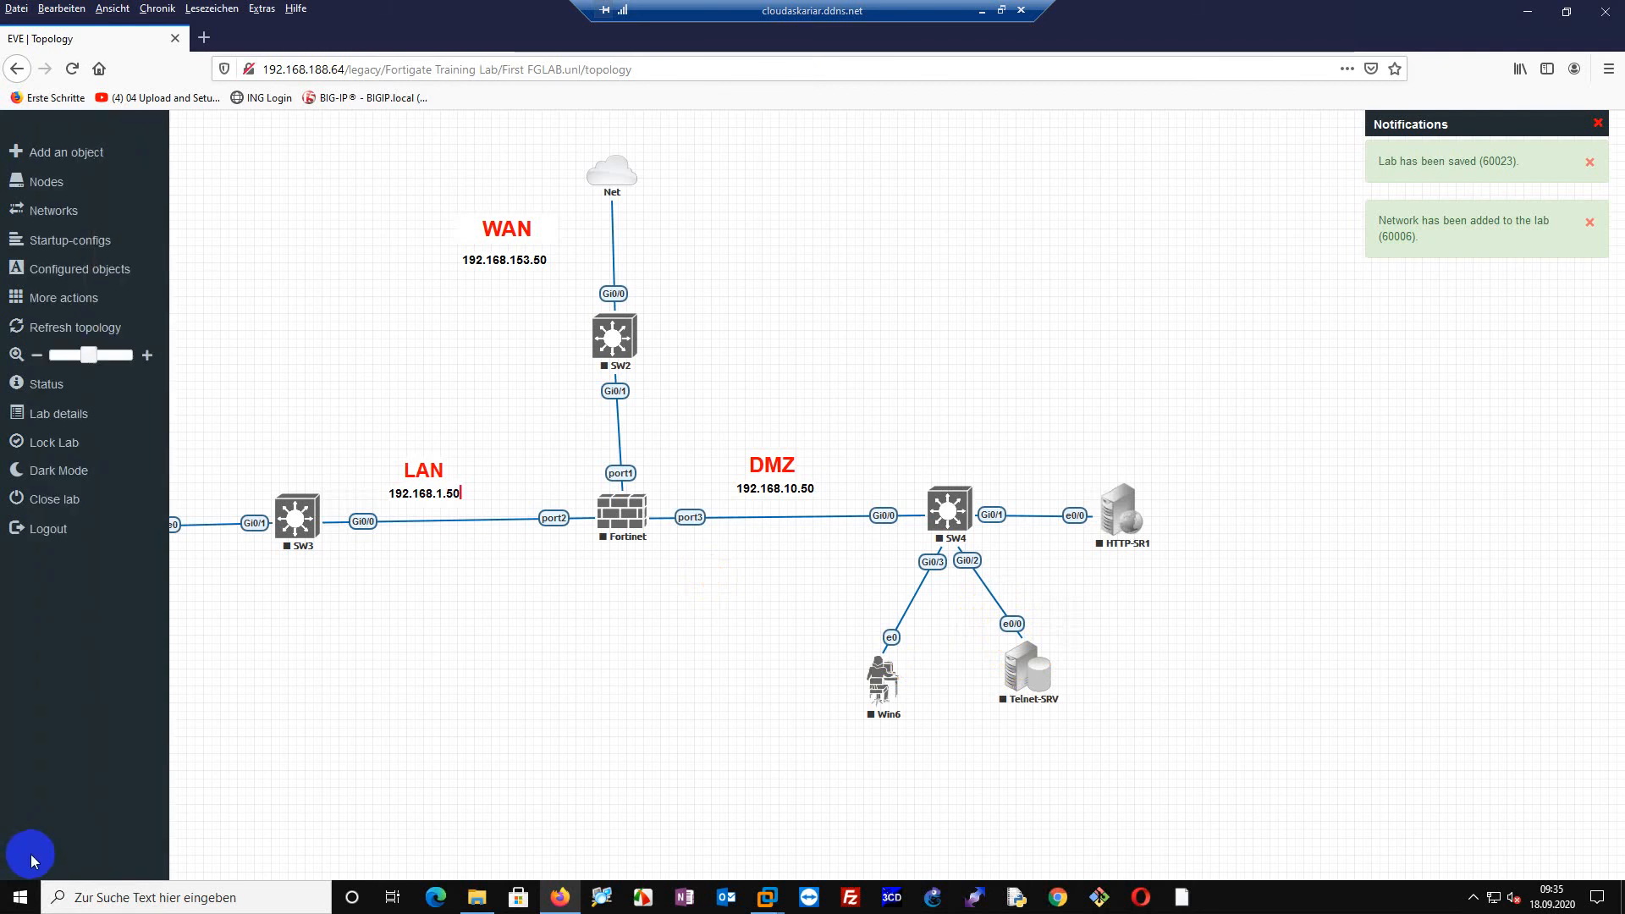